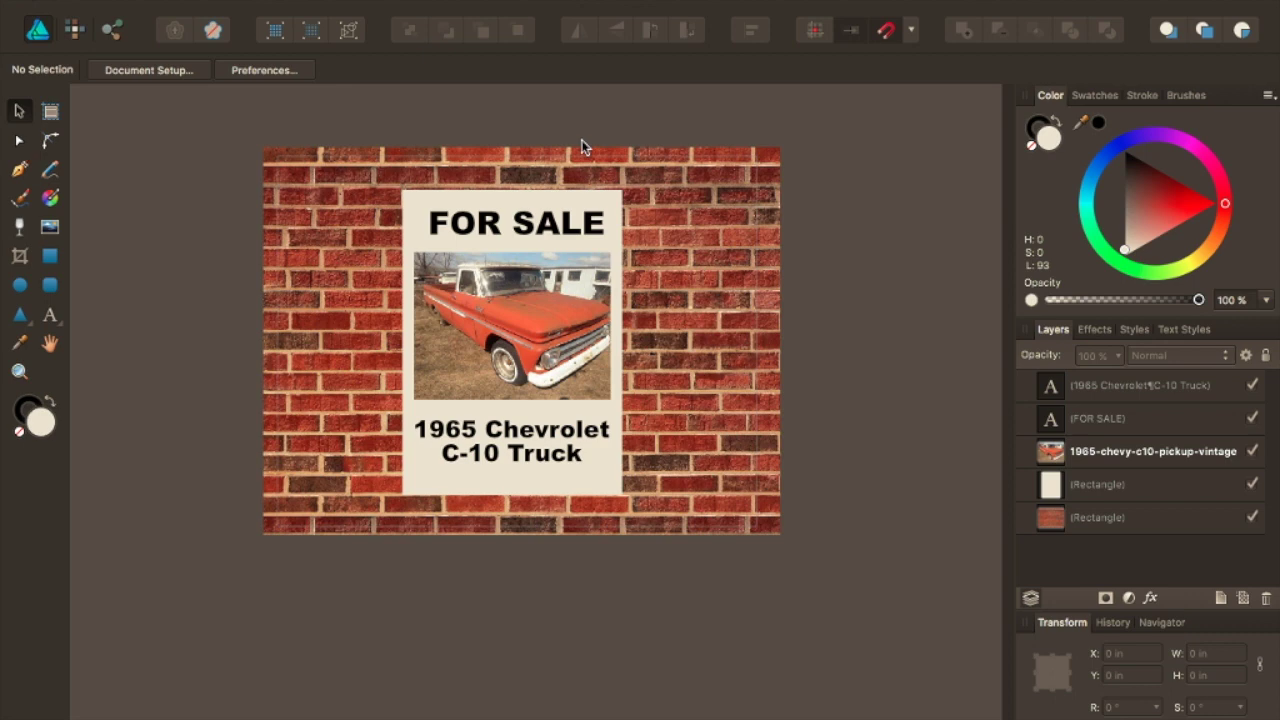
# Move the FOR SALE heading slightly to the left so it sits centred on the poster, and clear the selection
pyautogui.scroll(5, 523, 169)
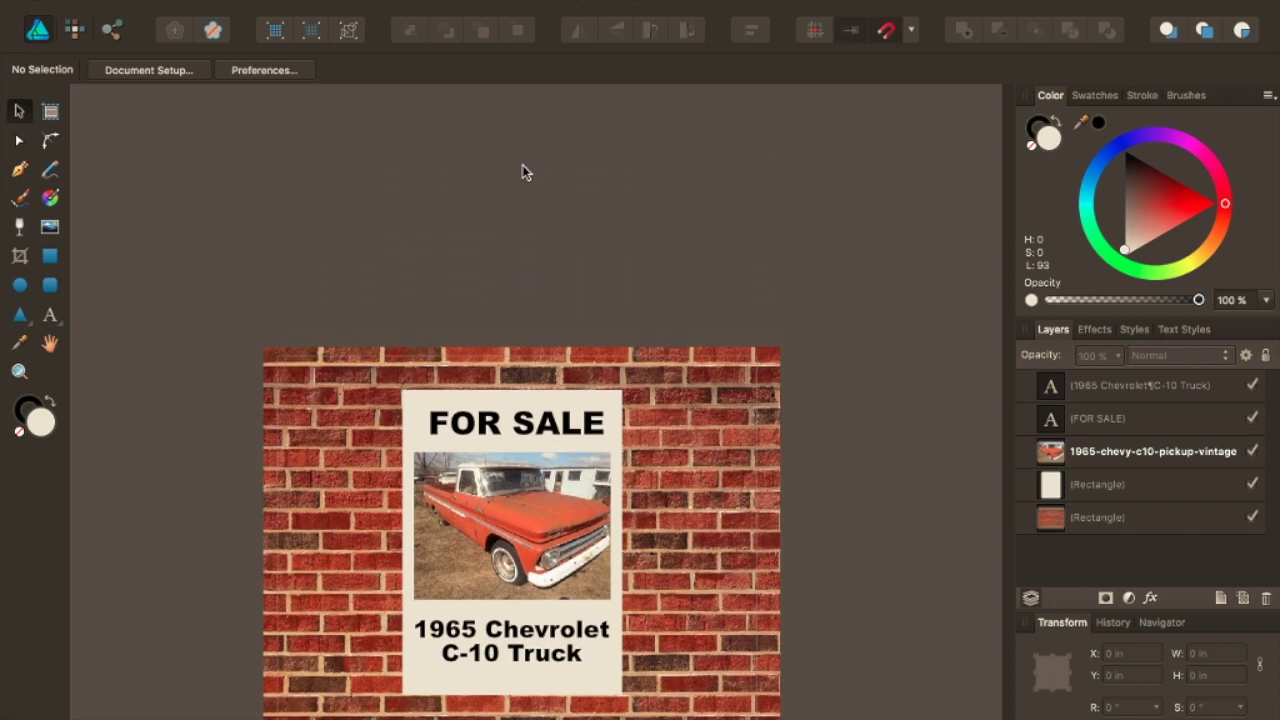
pyautogui.scroll(-3, 613, 308)
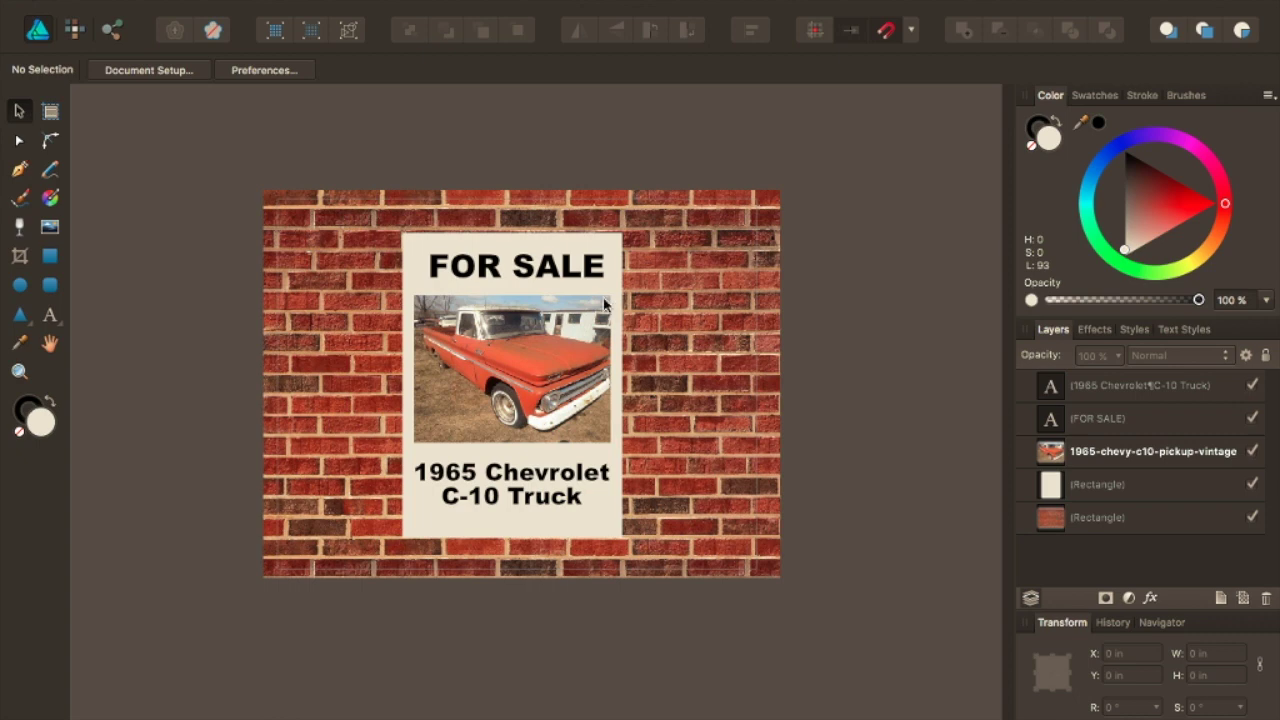
pyautogui.scroll(-1, 557, 278)
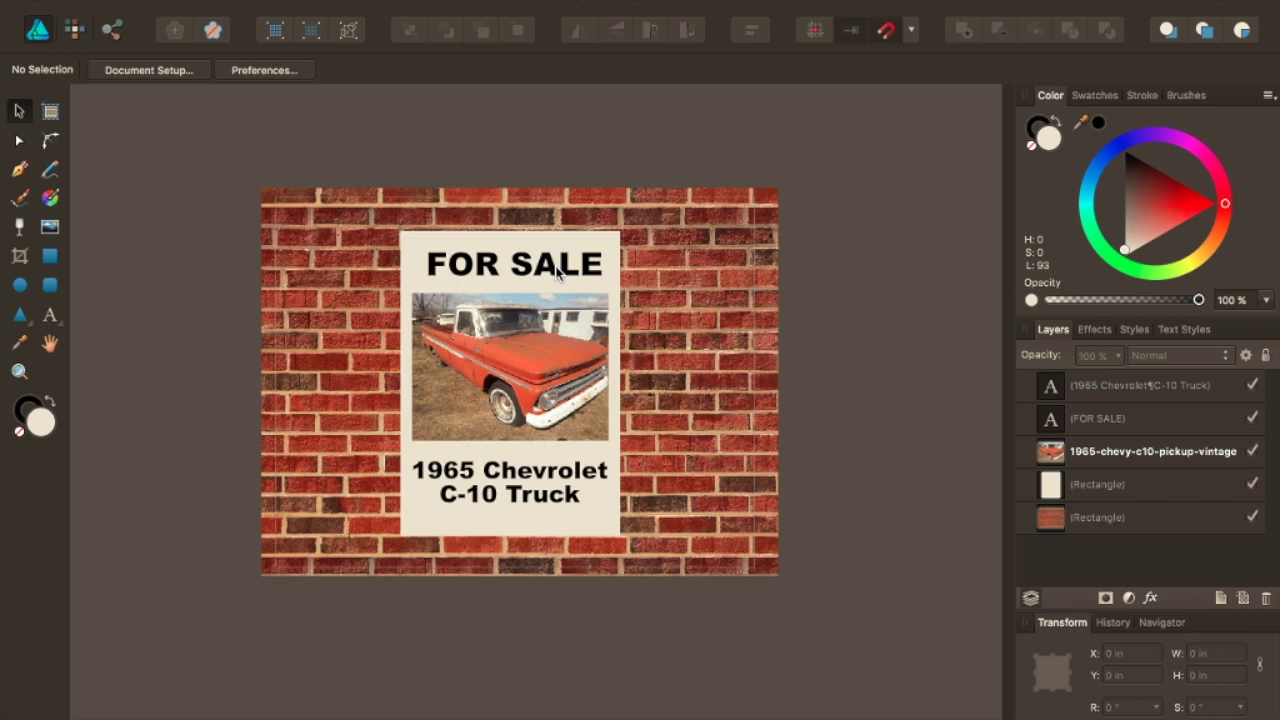
pyautogui.click(557, 278)
pyautogui.scroll(-1, 557, 275)
pyautogui.moveTo(557, 270); pyautogui.dragTo(550, 262)
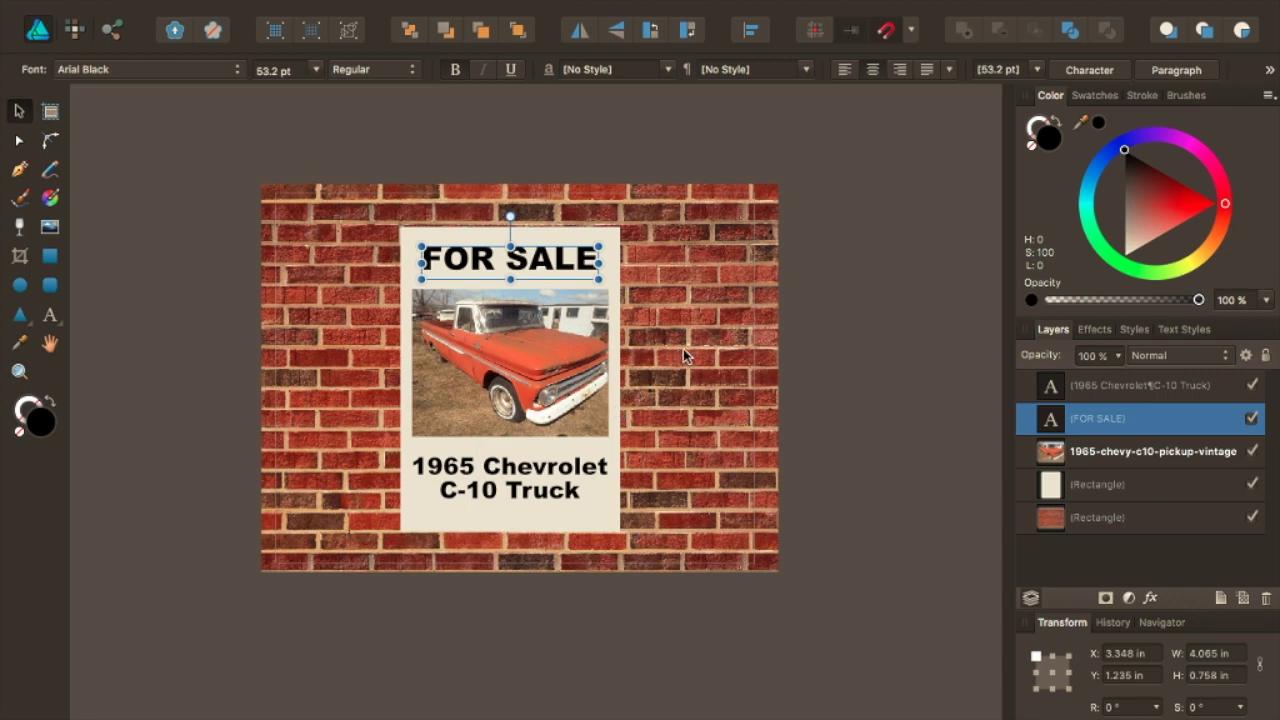
pyautogui.click(727, 314)
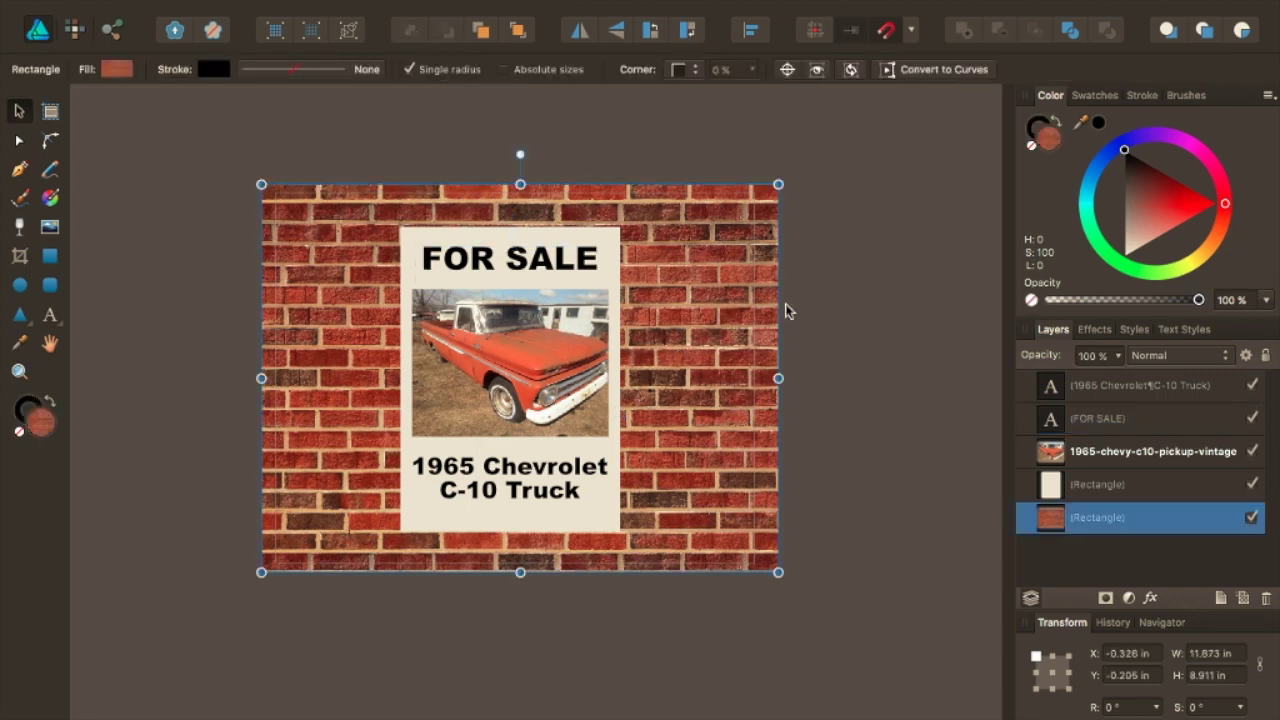
pyautogui.click(862, 310)
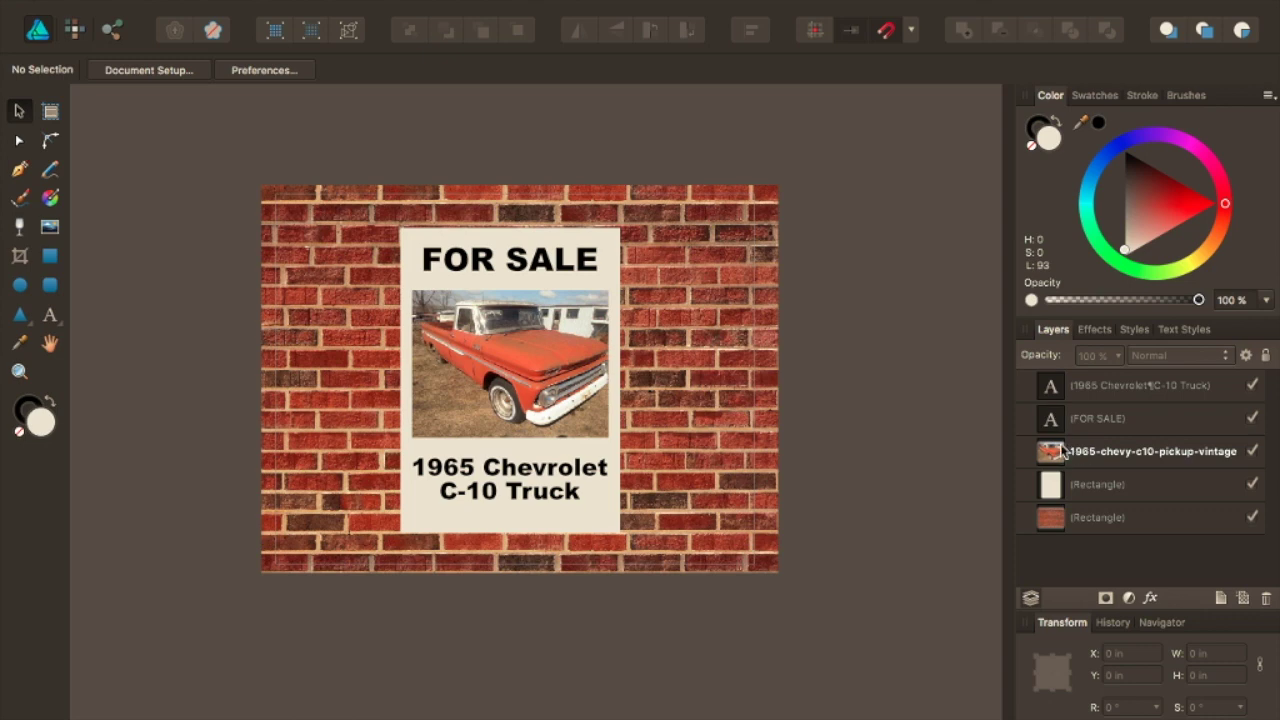
# Group the cream poster rectangle, truck photo and both text layers, and add a mask to the group
pyautogui.click(1075, 497)
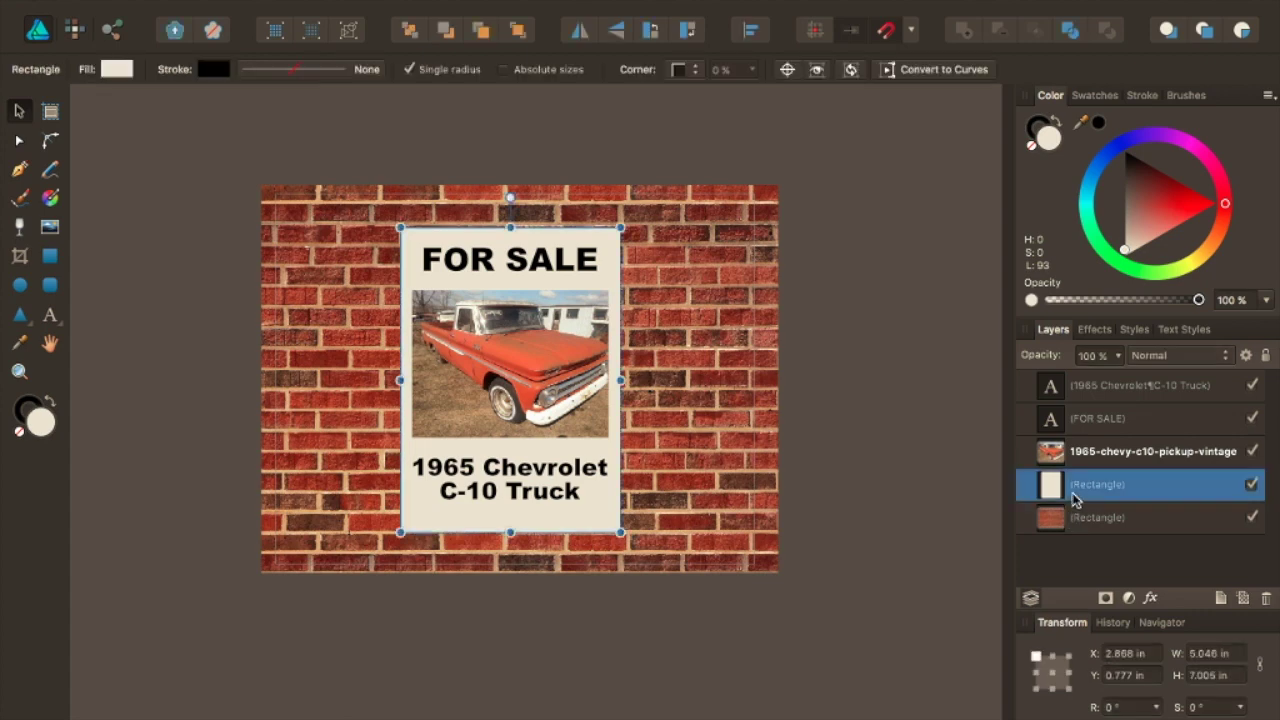
pyautogui.keyDown('shift'); pyautogui.click(1066, 400); pyautogui.keyUp('shift')
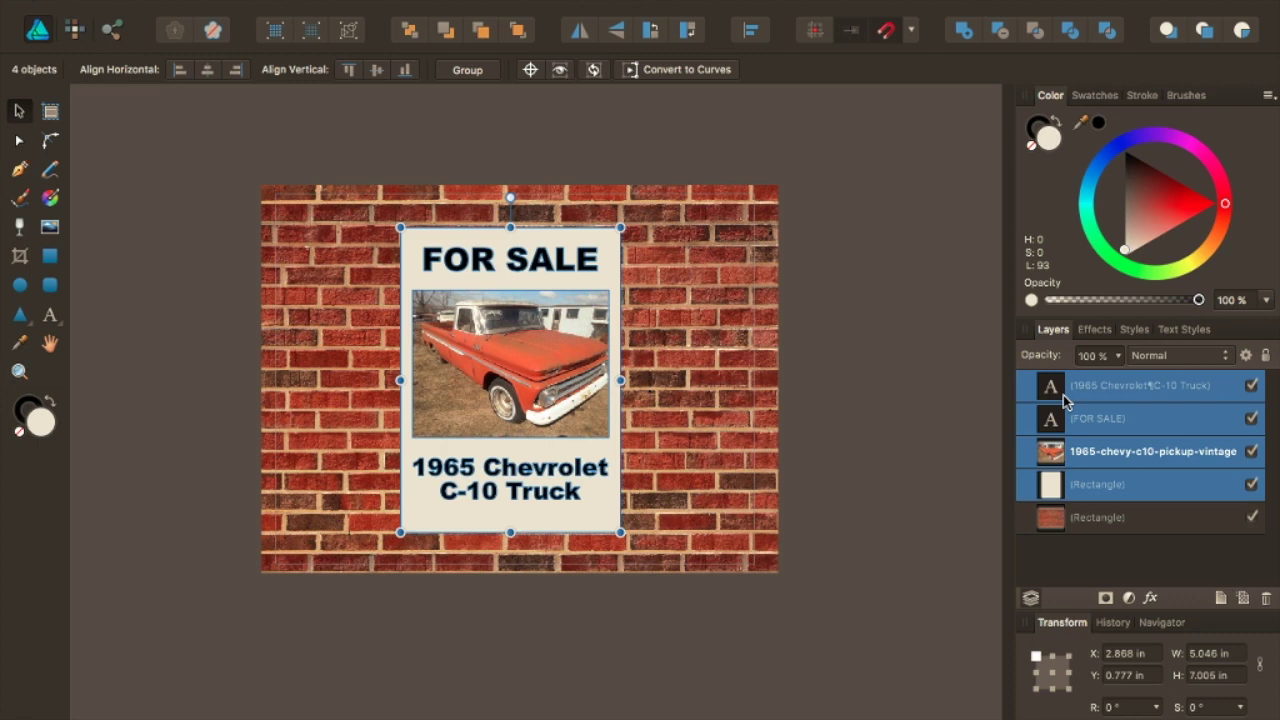
pyautogui.press('super+g')
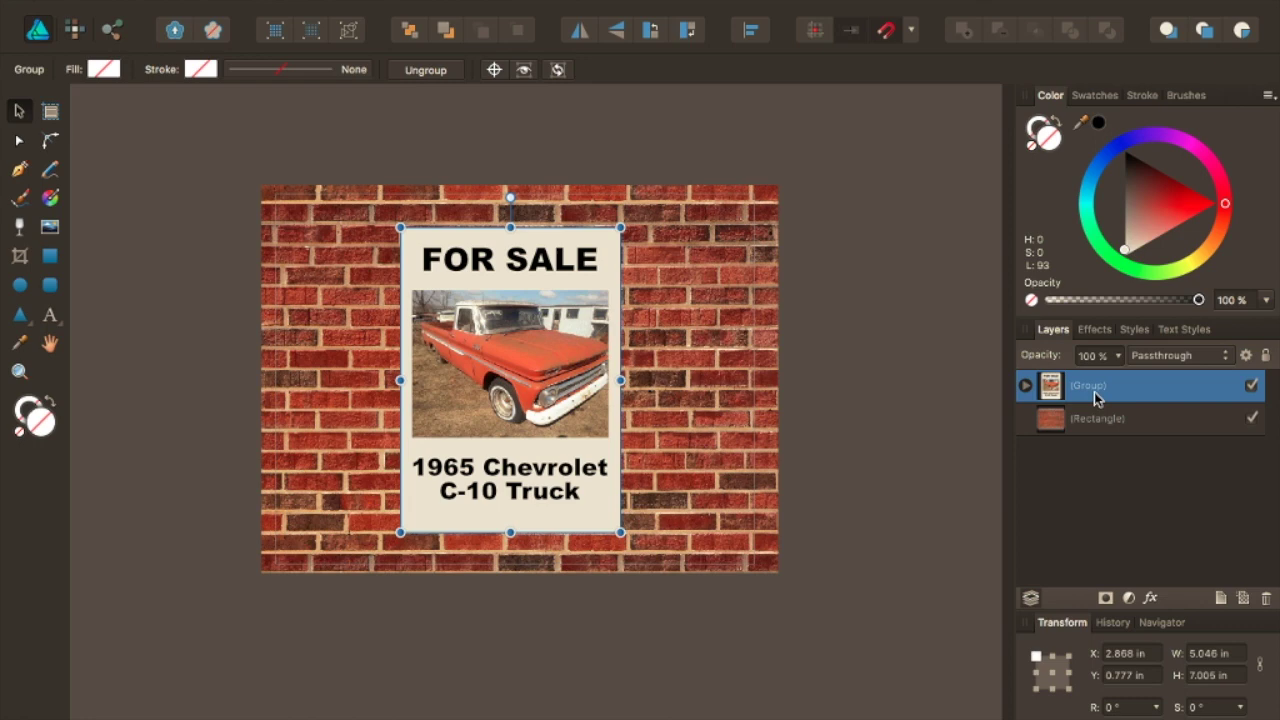
pyautogui.click(1106, 600)
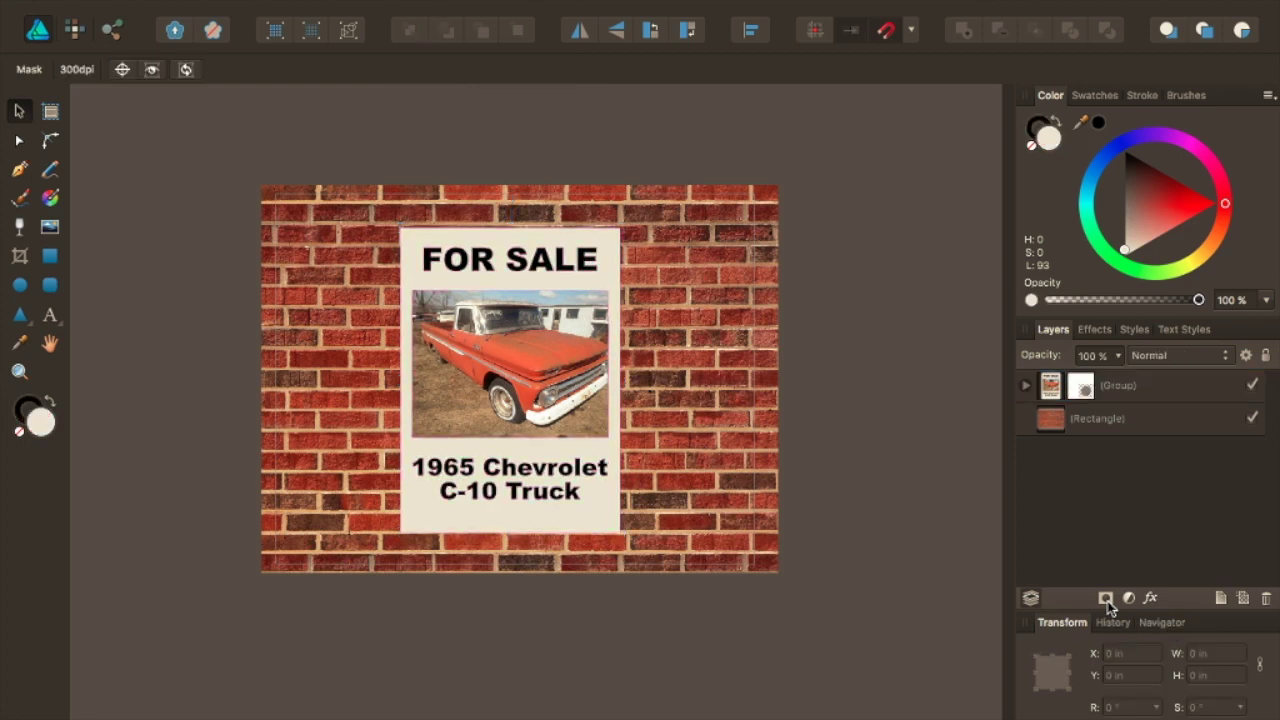
# Lighten the fill of both text layers inside the poster group to a dark grey with luminosity 28
pyautogui.click(1025, 388)
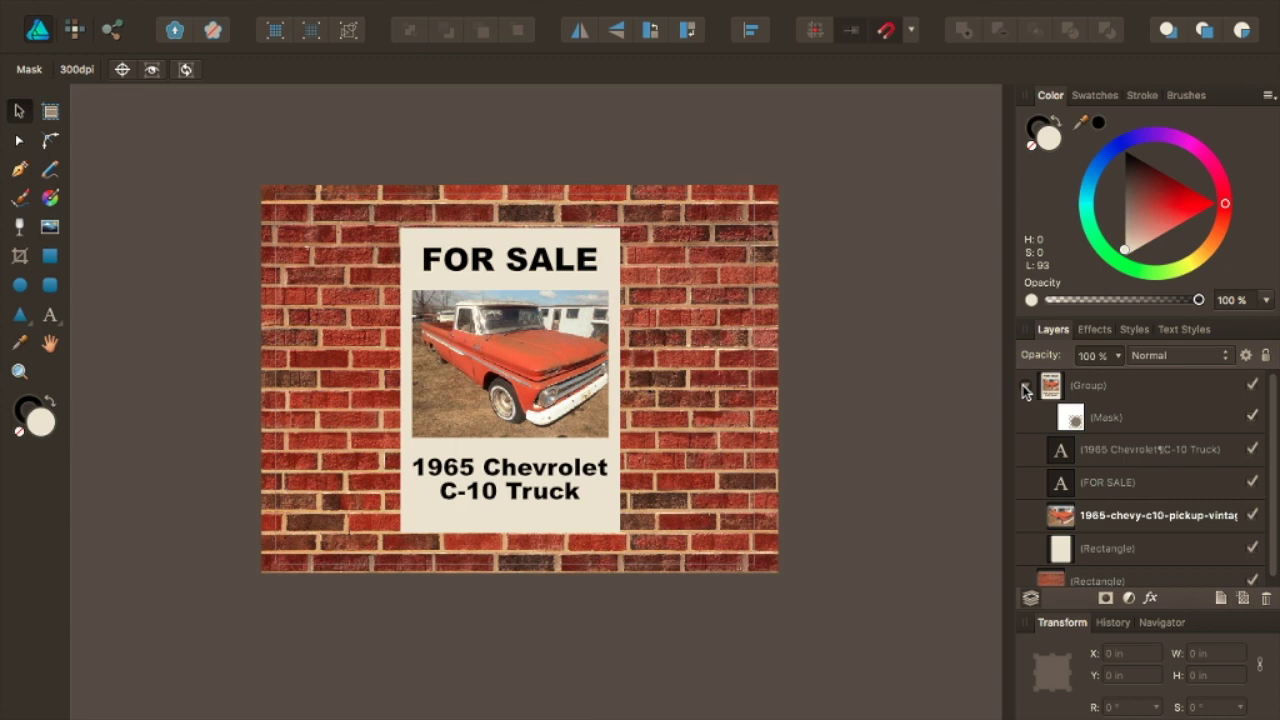
pyautogui.click(1118, 457)
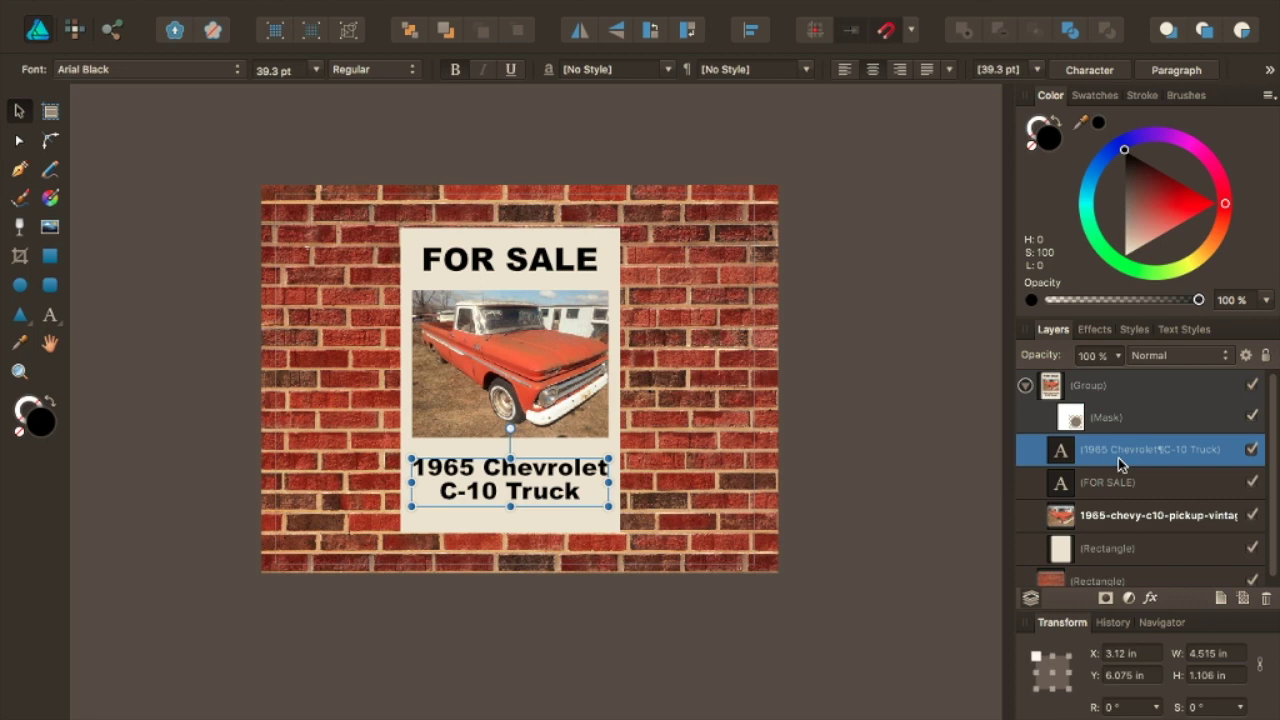
pyautogui.keyDown('shift'); pyautogui.click(1110, 481); pyautogui.keyUp('shift')
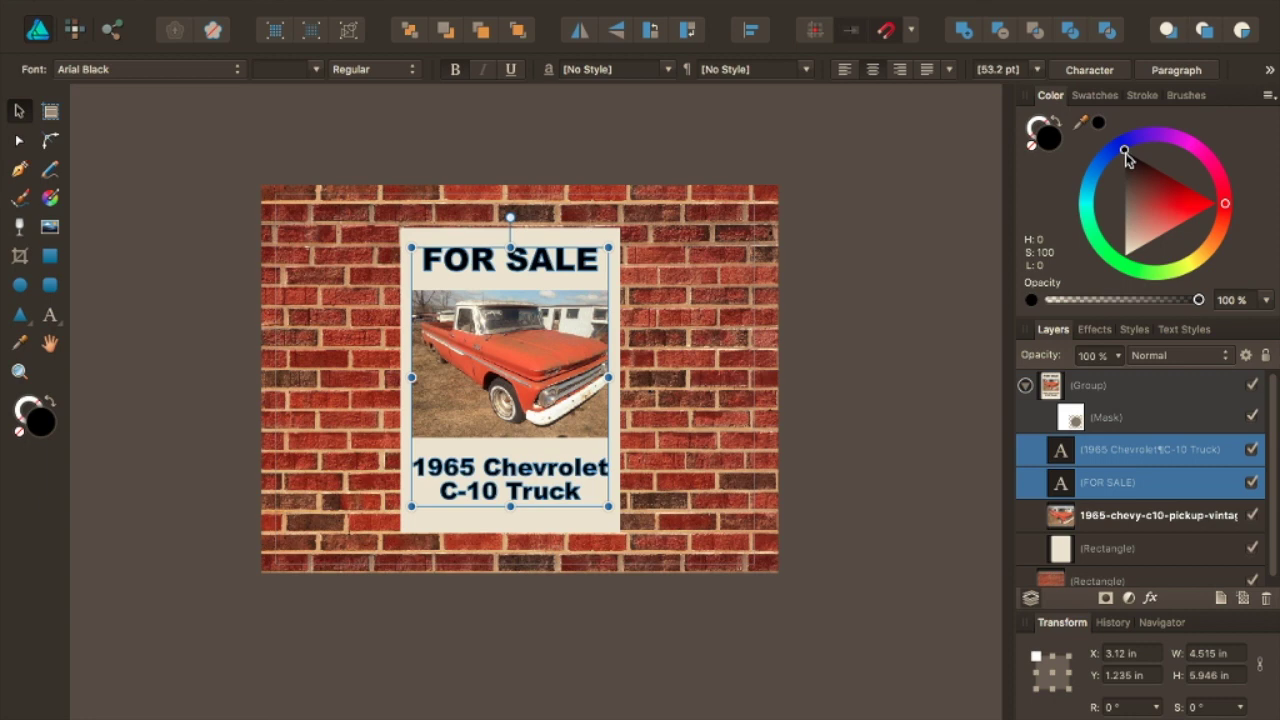
pyautogui.moveTo(1126, 160); pyautogui.dragTo(1117, 183)
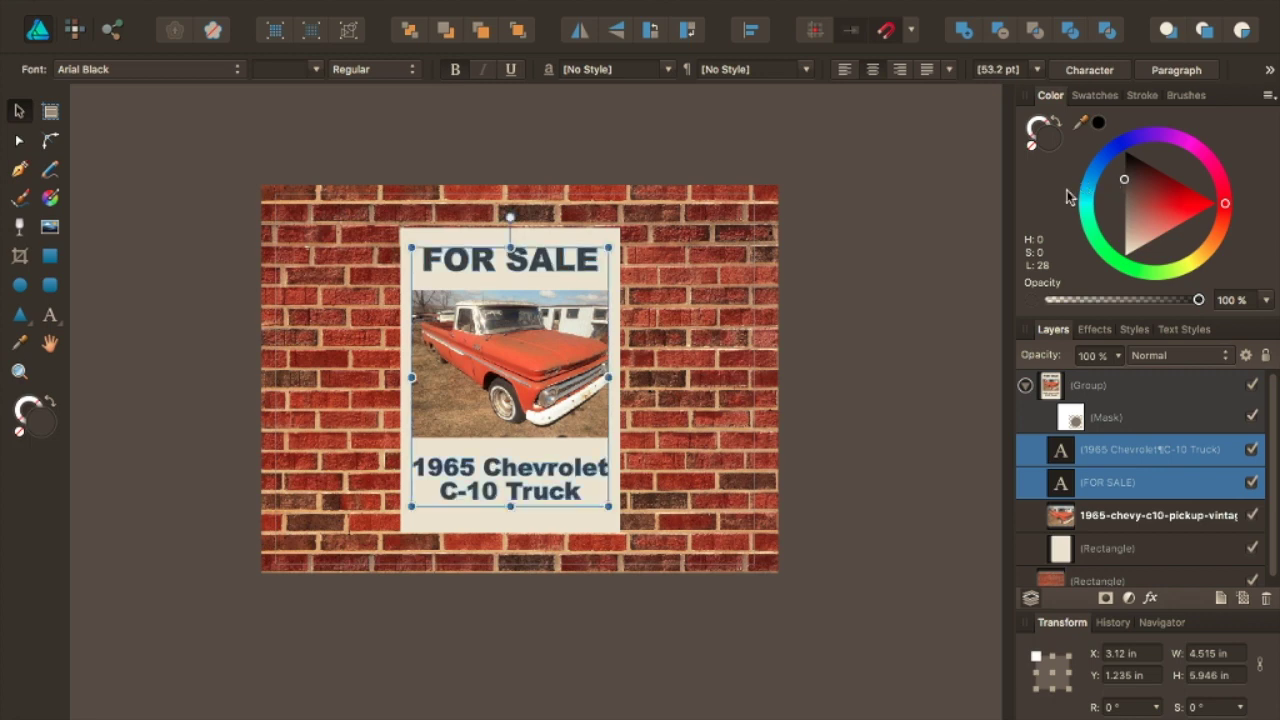
# Fade the truck photo with an HSL adjustment using a saturation shift of -52% and a luminosity shift of 21%
pyautogui.click(1080, 519)
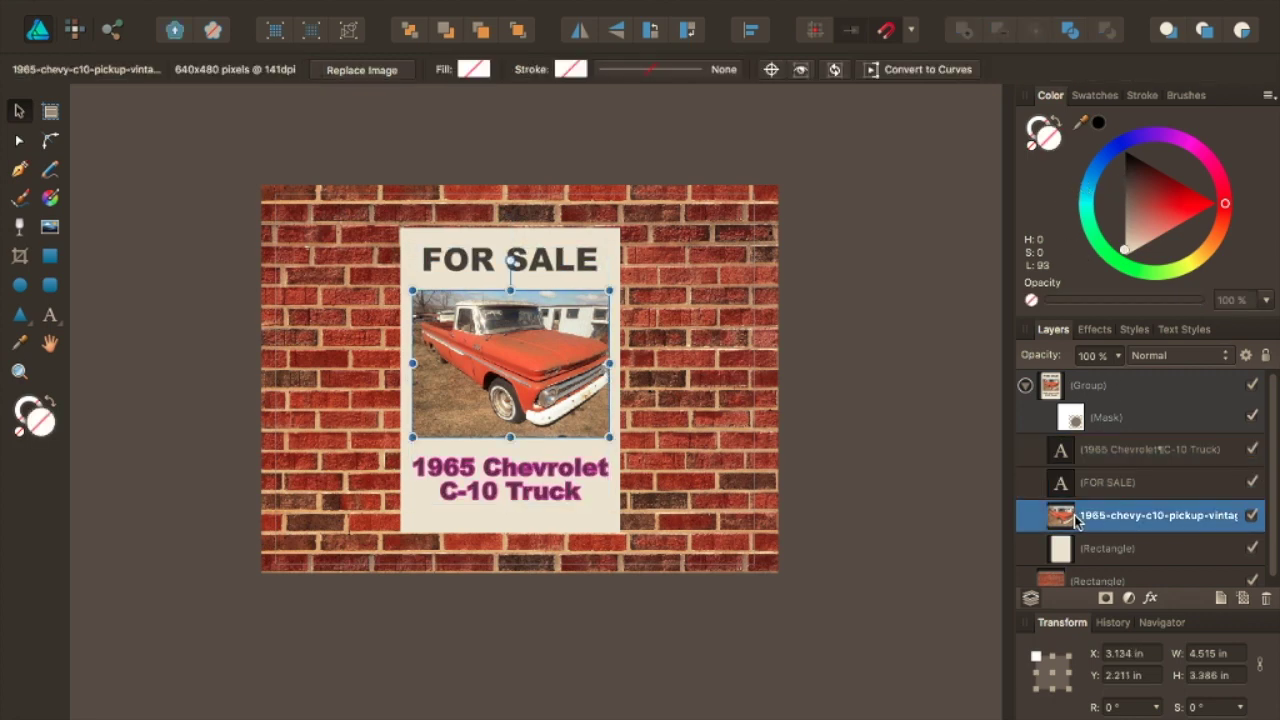
pyautogui.click(1129, 599)
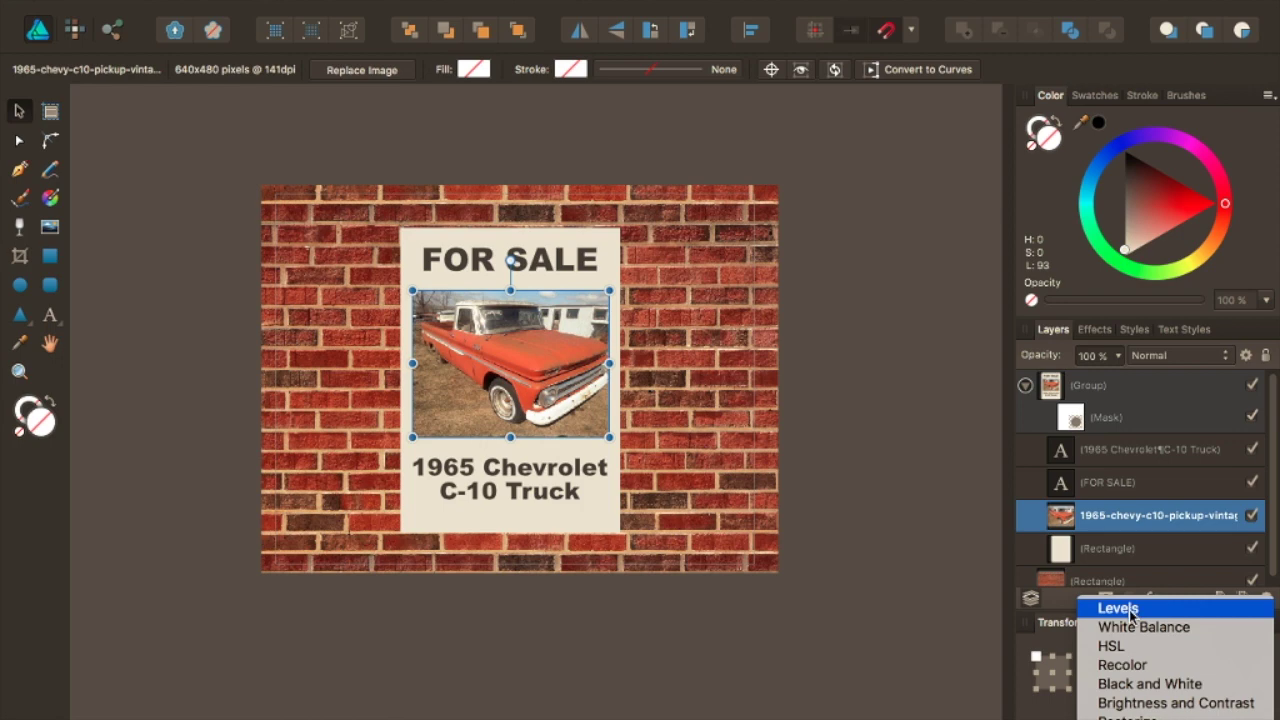
pyautogui.click(1146, 650)
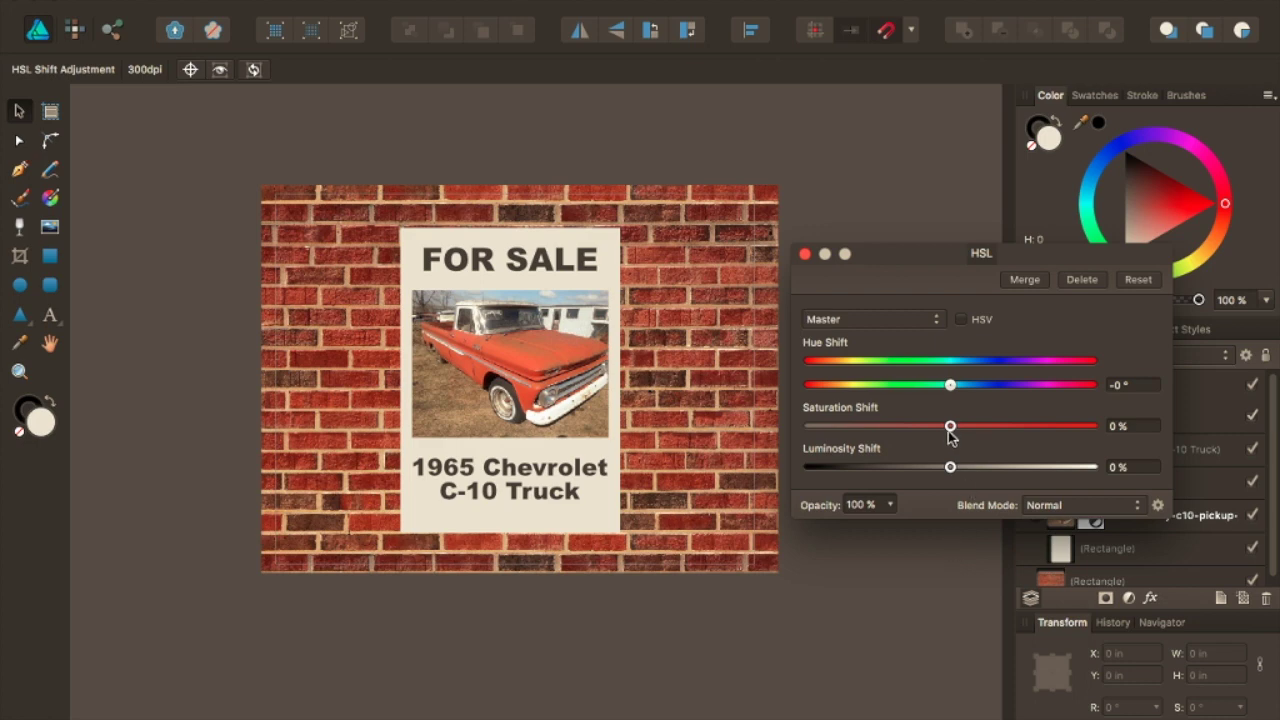
pyautogui.moveTo(949, 432); pyautogui.dragTo(877, 430)
pyautogui.moveTo(955, 472); pyautogui.dragTo(984, 473)
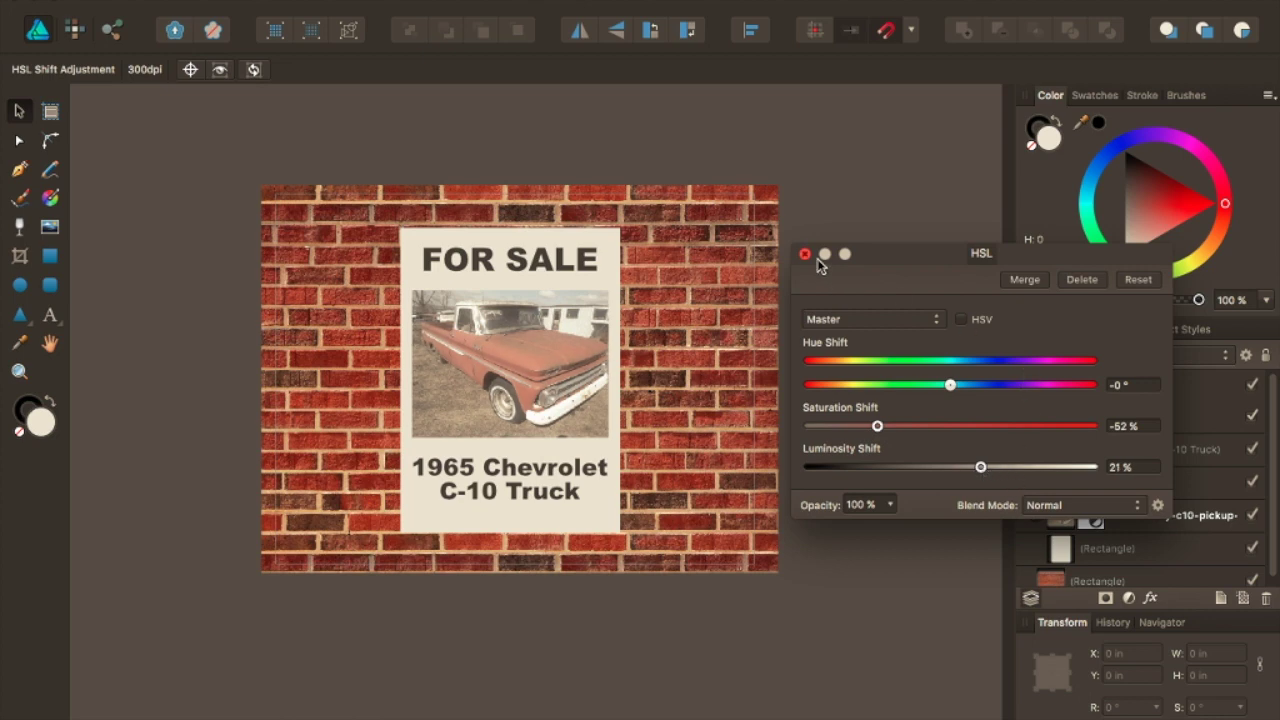
pyautogui.click(805, 255)
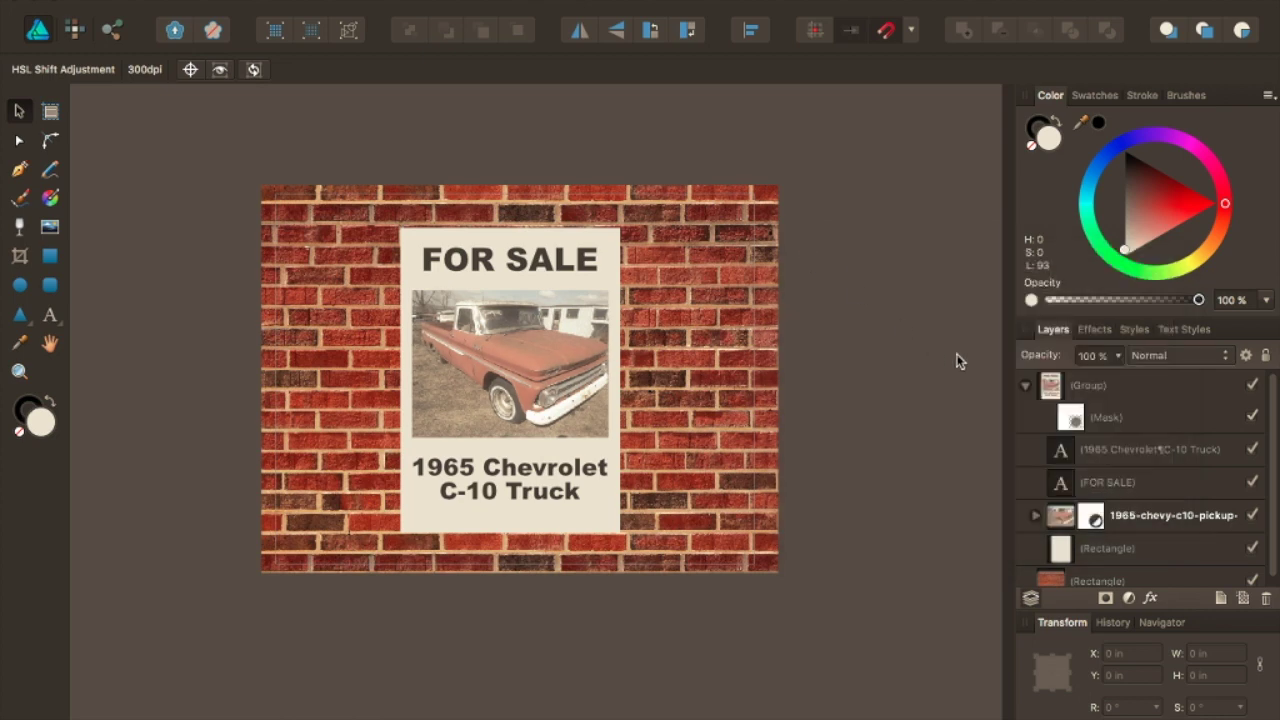
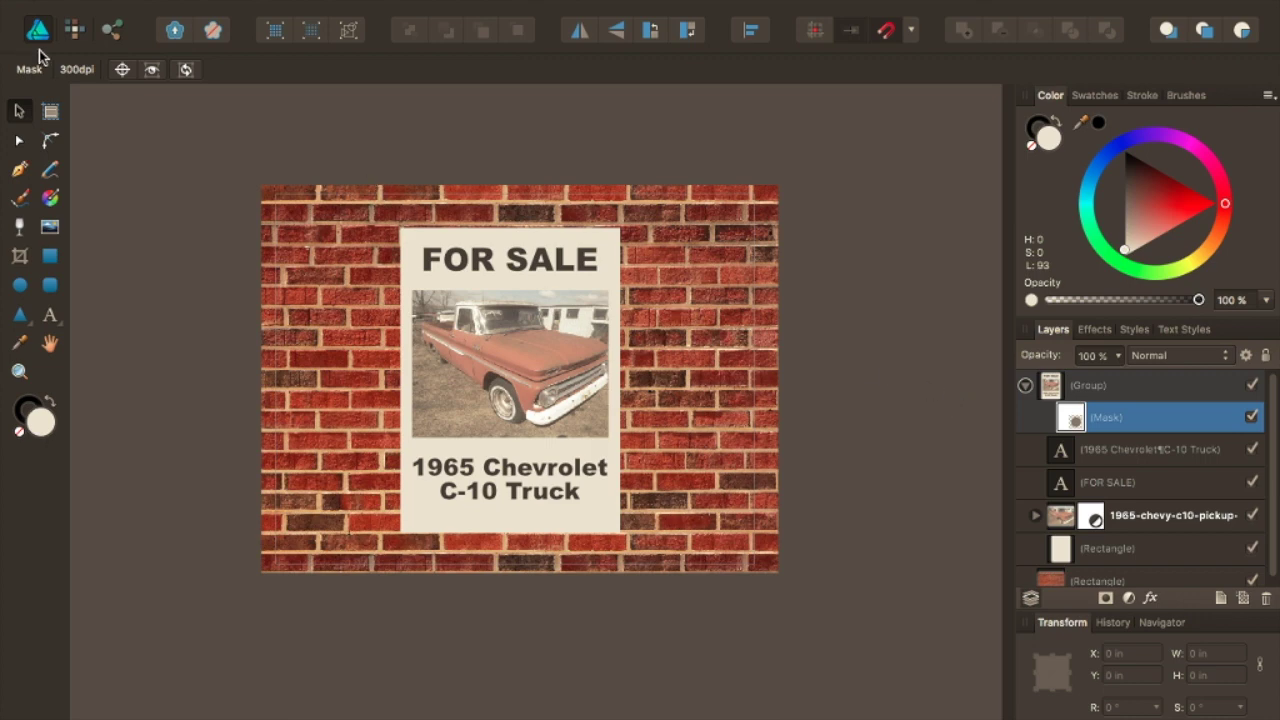
# Switch to the Pixel Persona with the group's mask selected, look through the Assorted brushes and bring up the Texture brush category
pyautogui.click(75, 31)
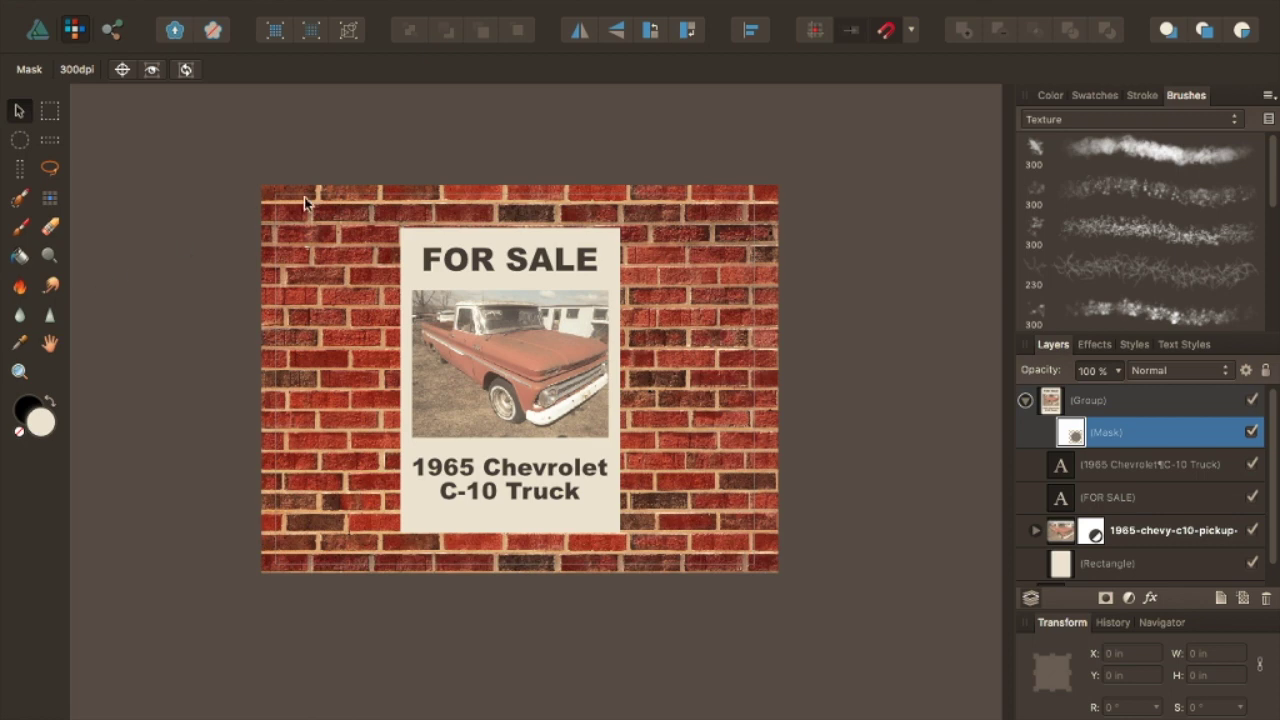
pyautogui.click(1047, 96)
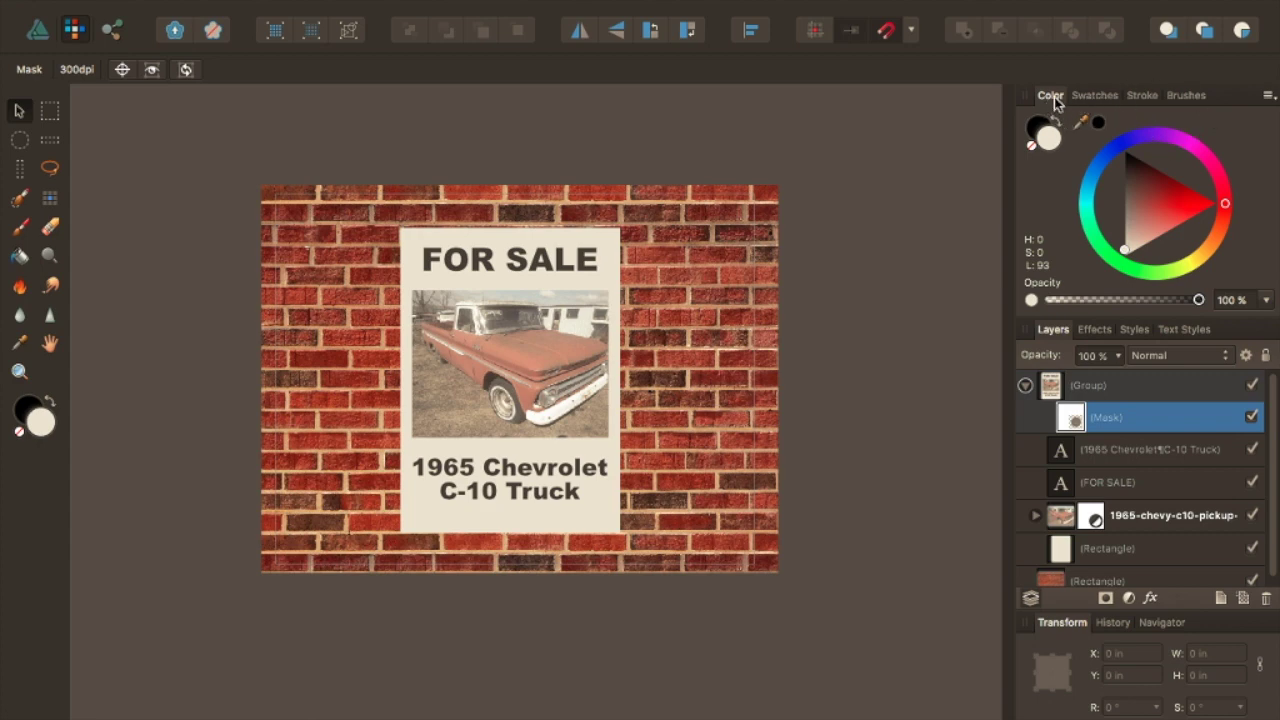
pyautogui.click(1194, 97)
pyautogui.scroll(-3, 1208, 173)
pyautogui.scroll(3, 1205, 165)
pyautogui.click(1192, 131)
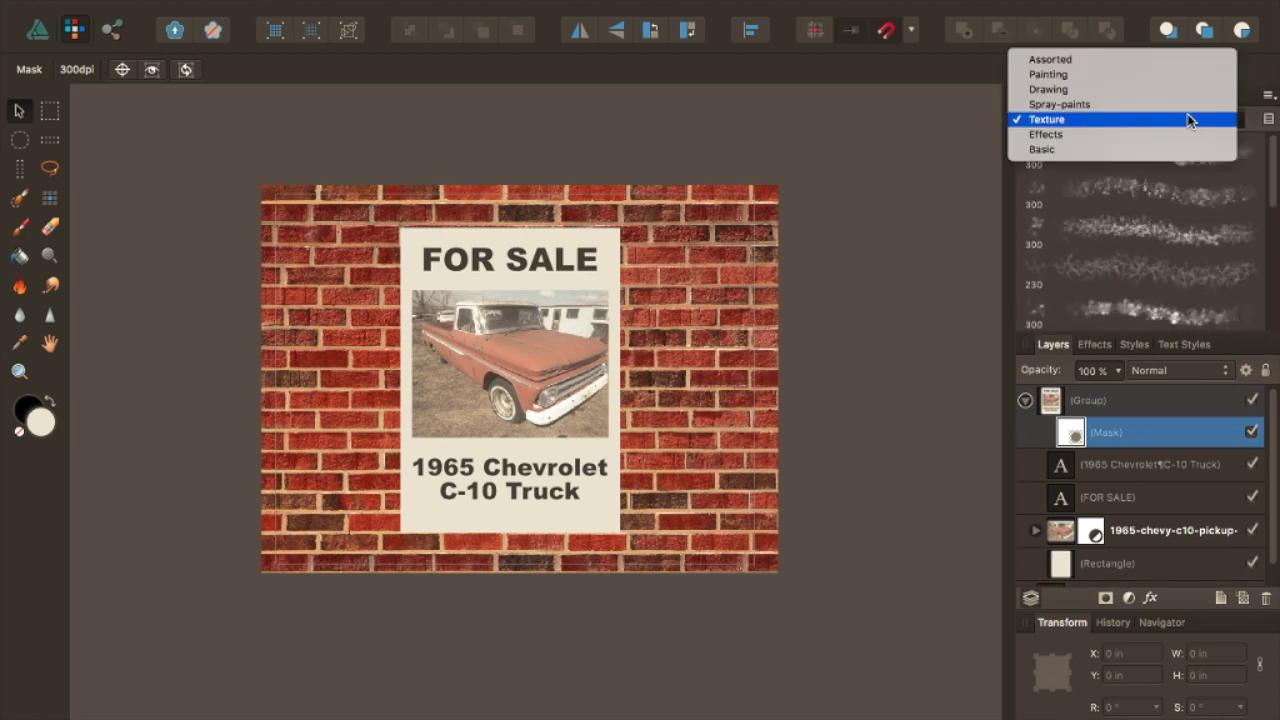
pyautogui.click(1174, 60)
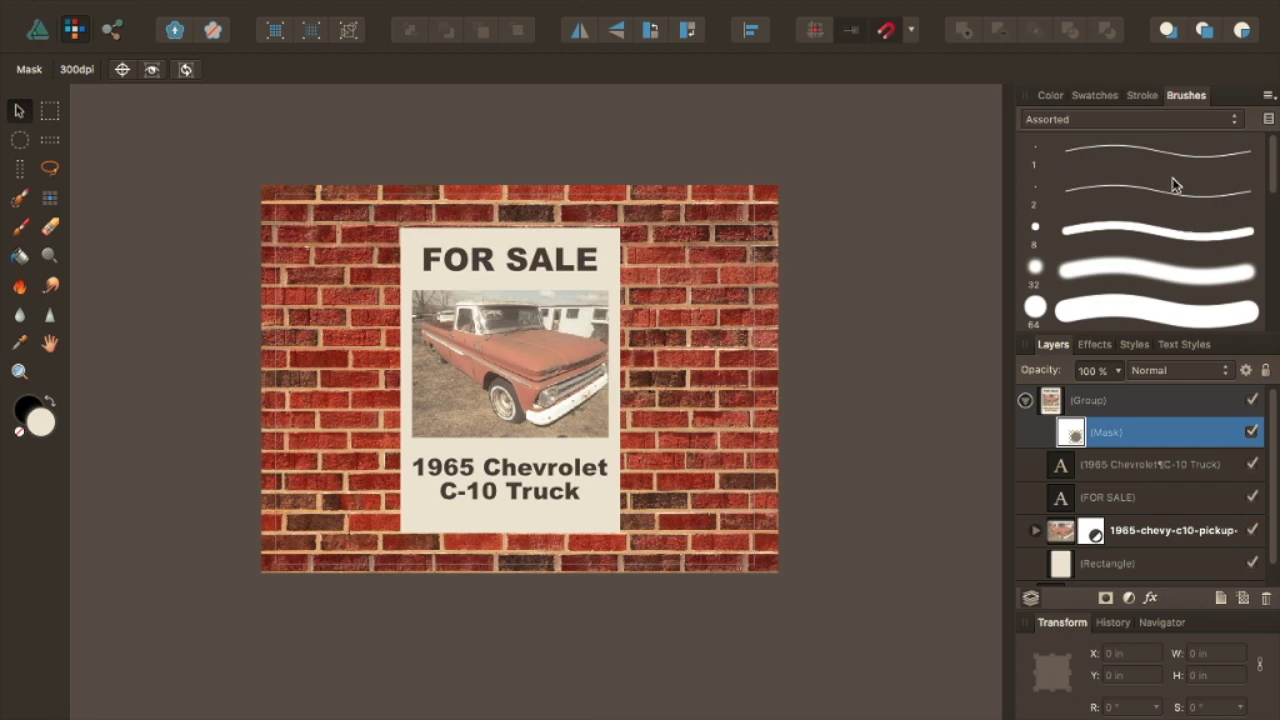
pyautogui.scroll(-10, 1166, 314)
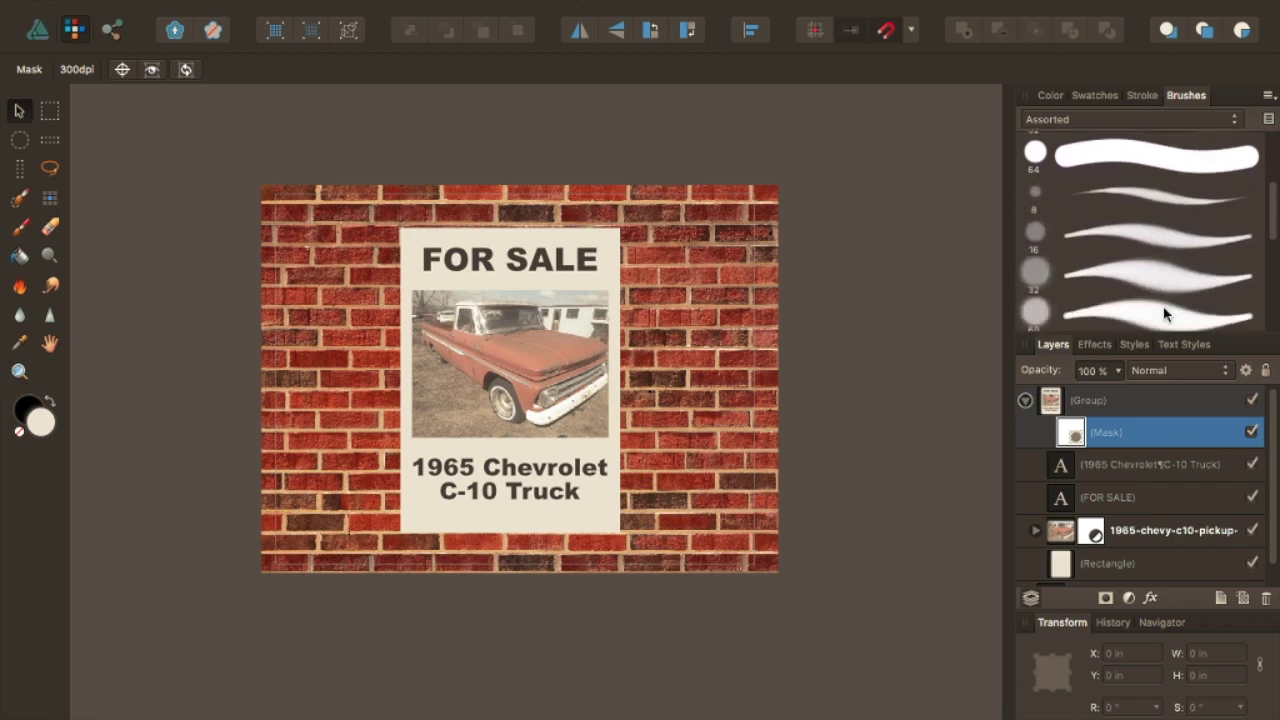
pyautogui.scroll(10, 1160, 305)
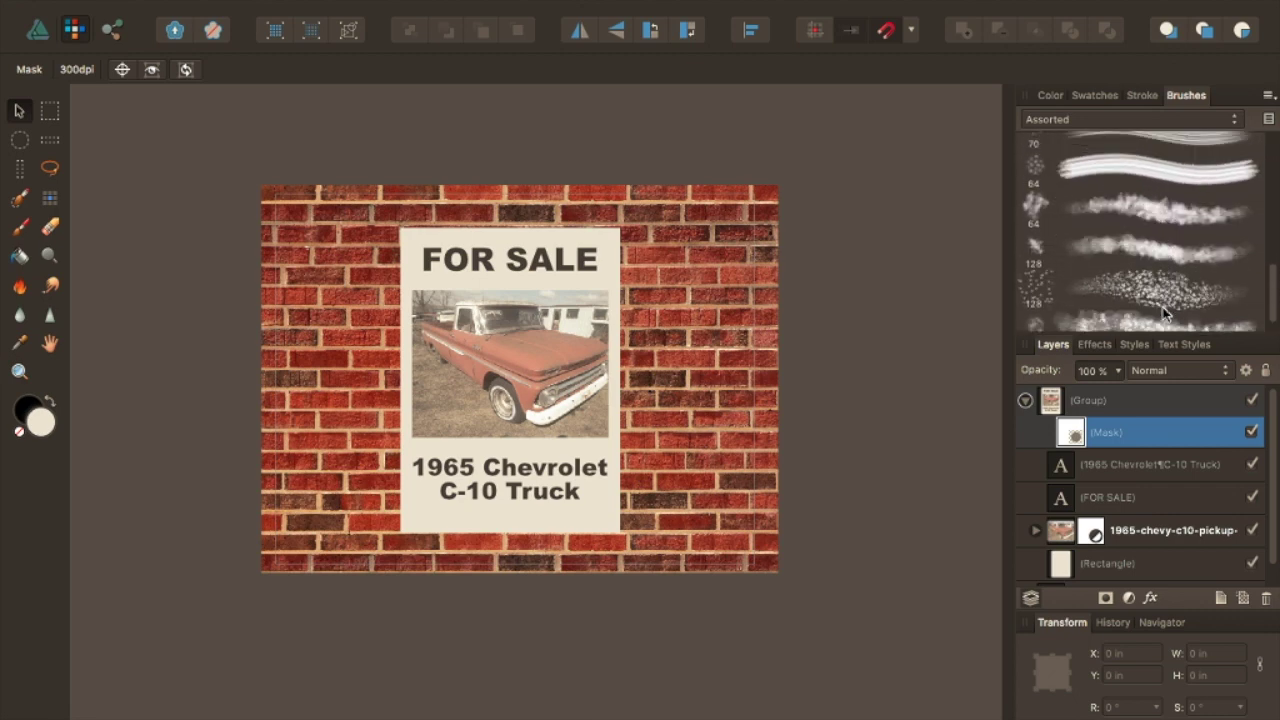
pyautogui.click(1138, 117)
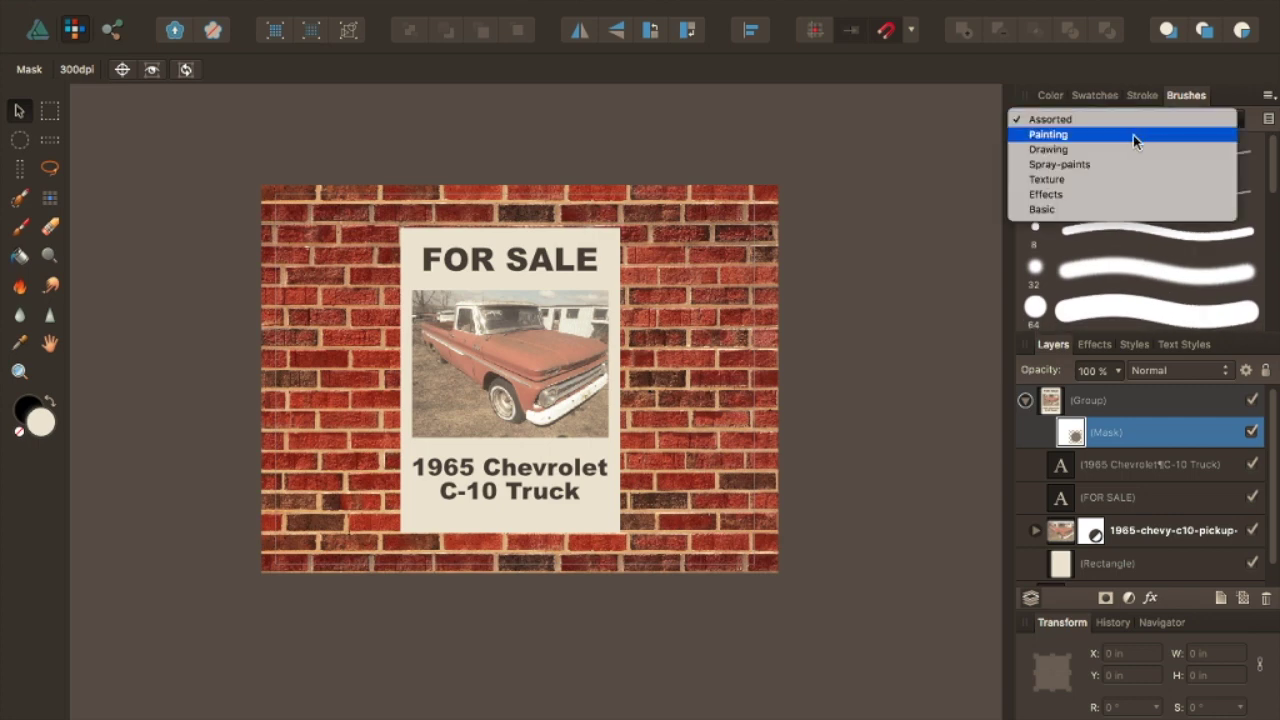
pyautogui.click(1118, 181)
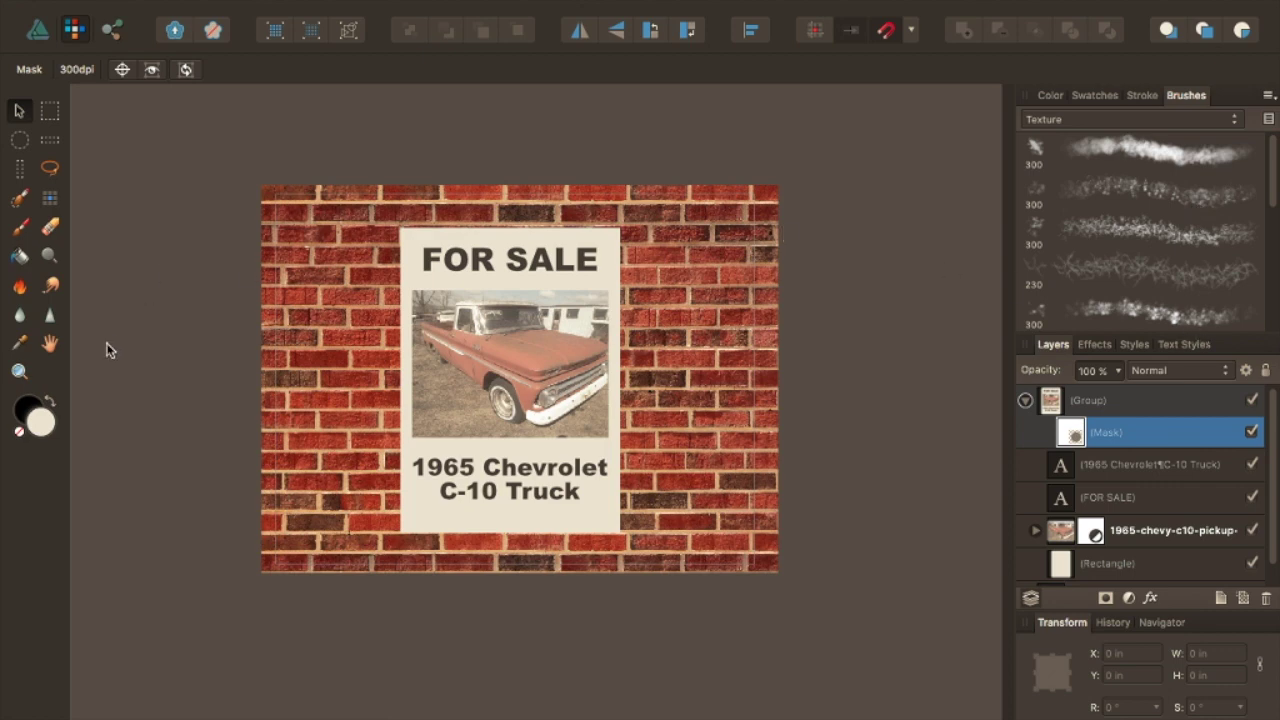
# Set up the Paint Brush tool with black as the active colour and the Grunge 1 texture brush
pyautogui.click(46, 403)
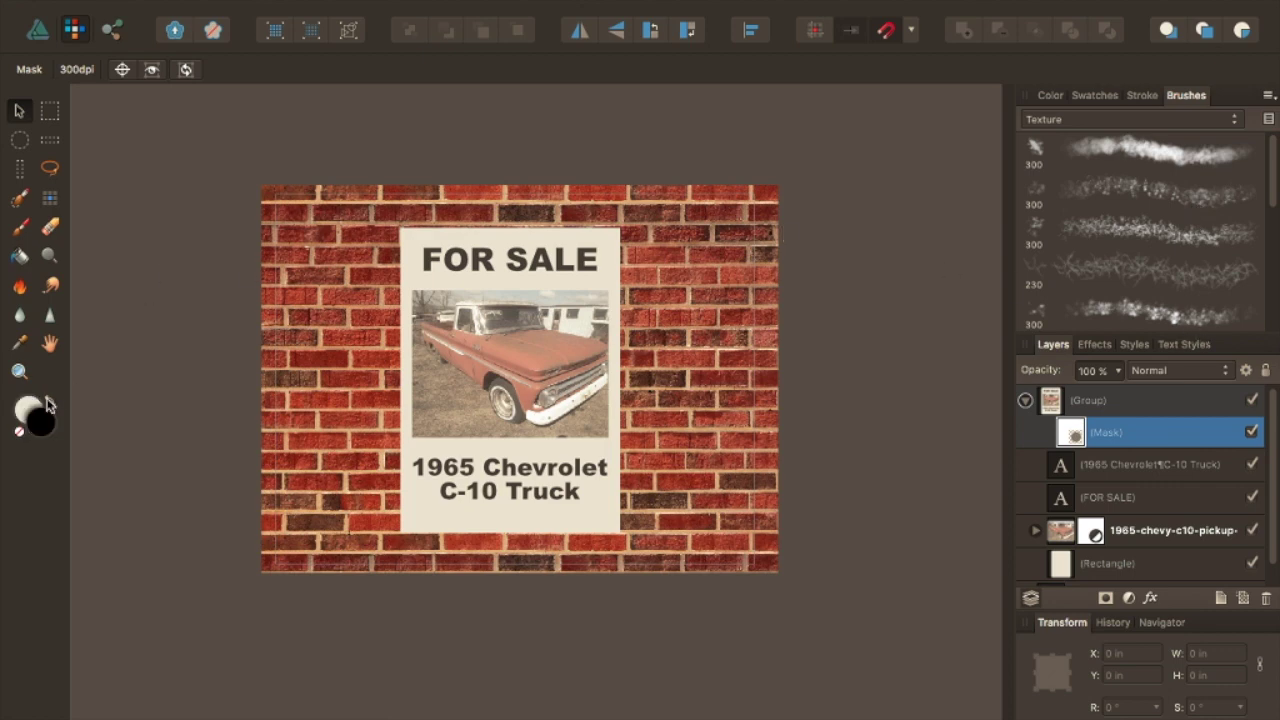
pyautogui.click(20, 231)
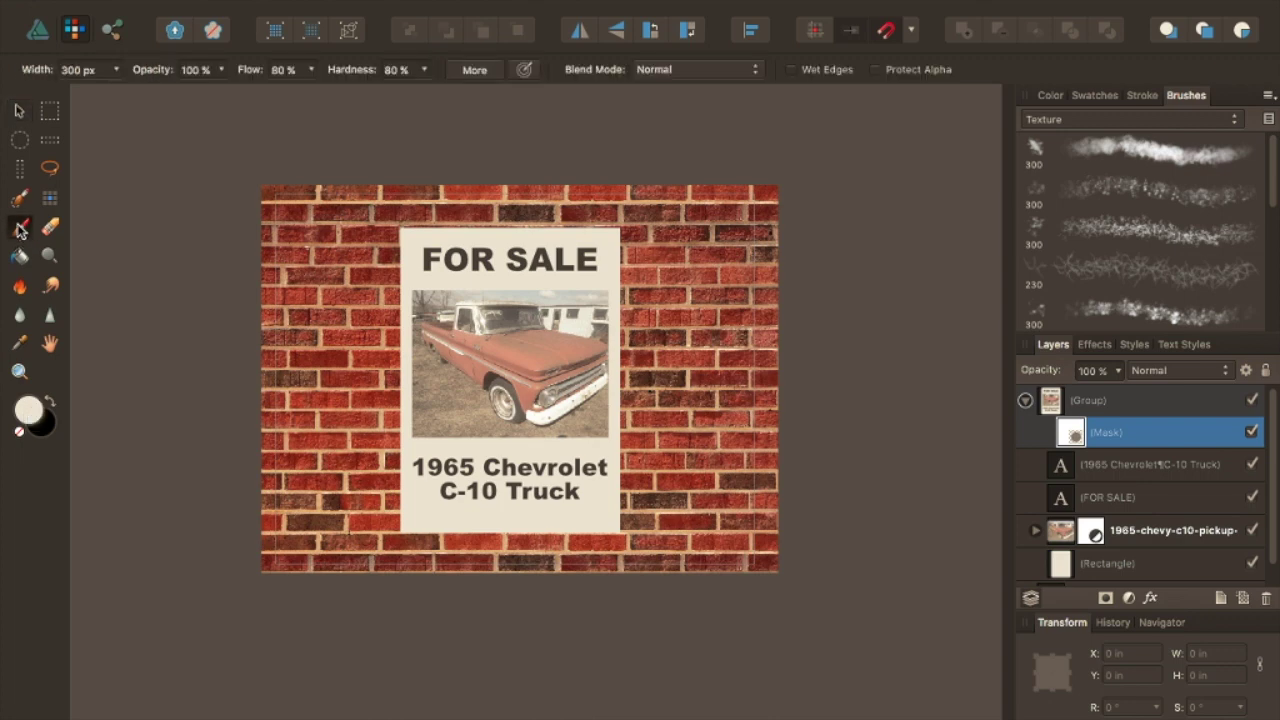
pyautogui.click(46, 403)
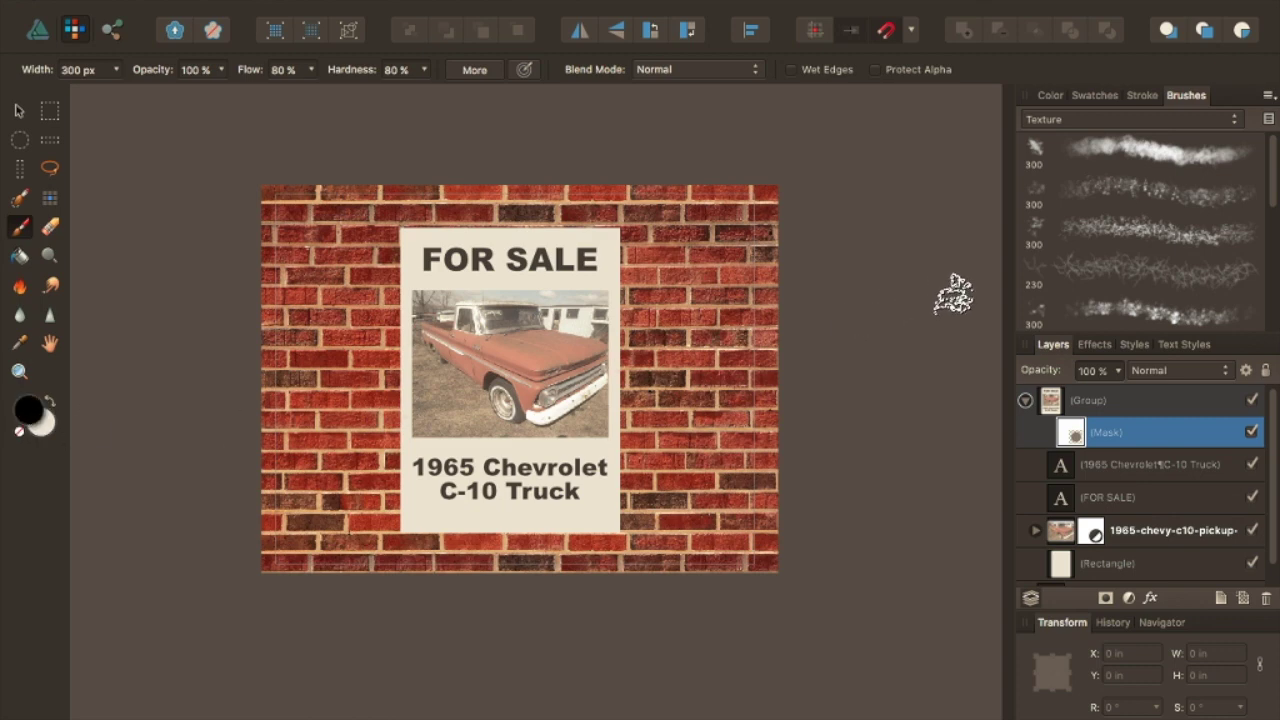
pyautogui.click(1129, 152)
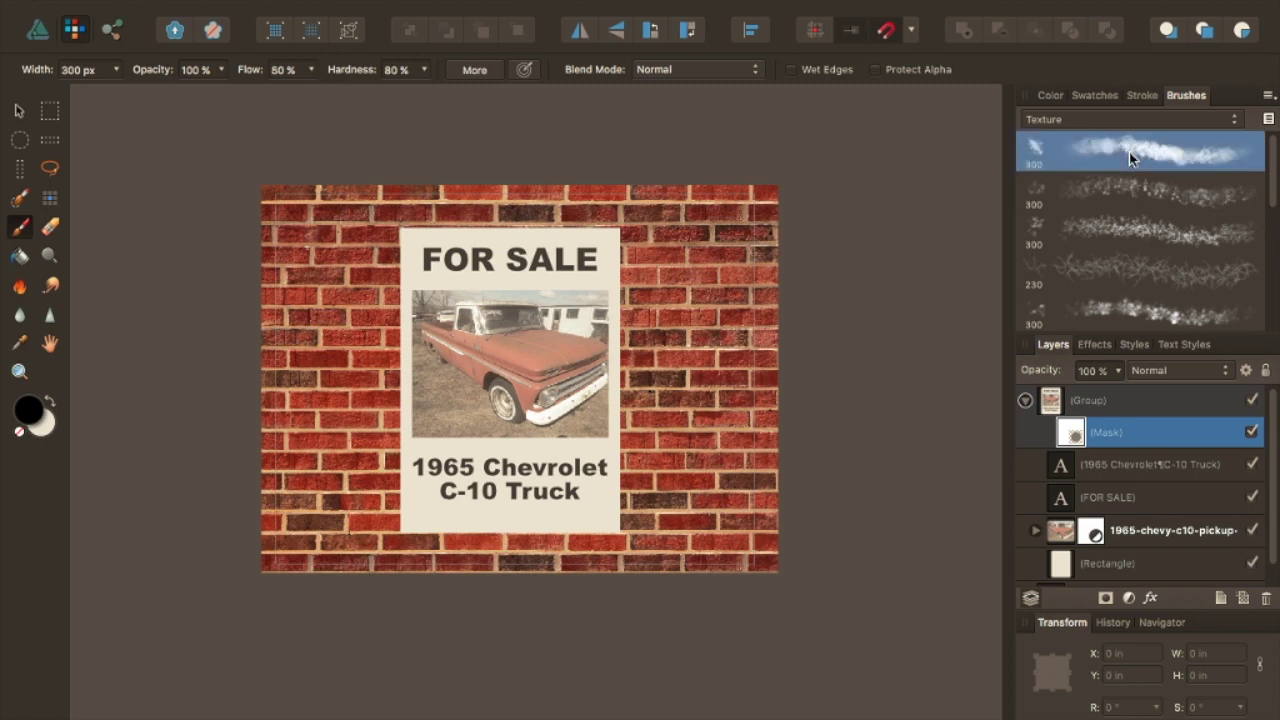
pyautogui.scroll(-1, 1129, 152)
pyautogui.scroll(1, 1129, 152)
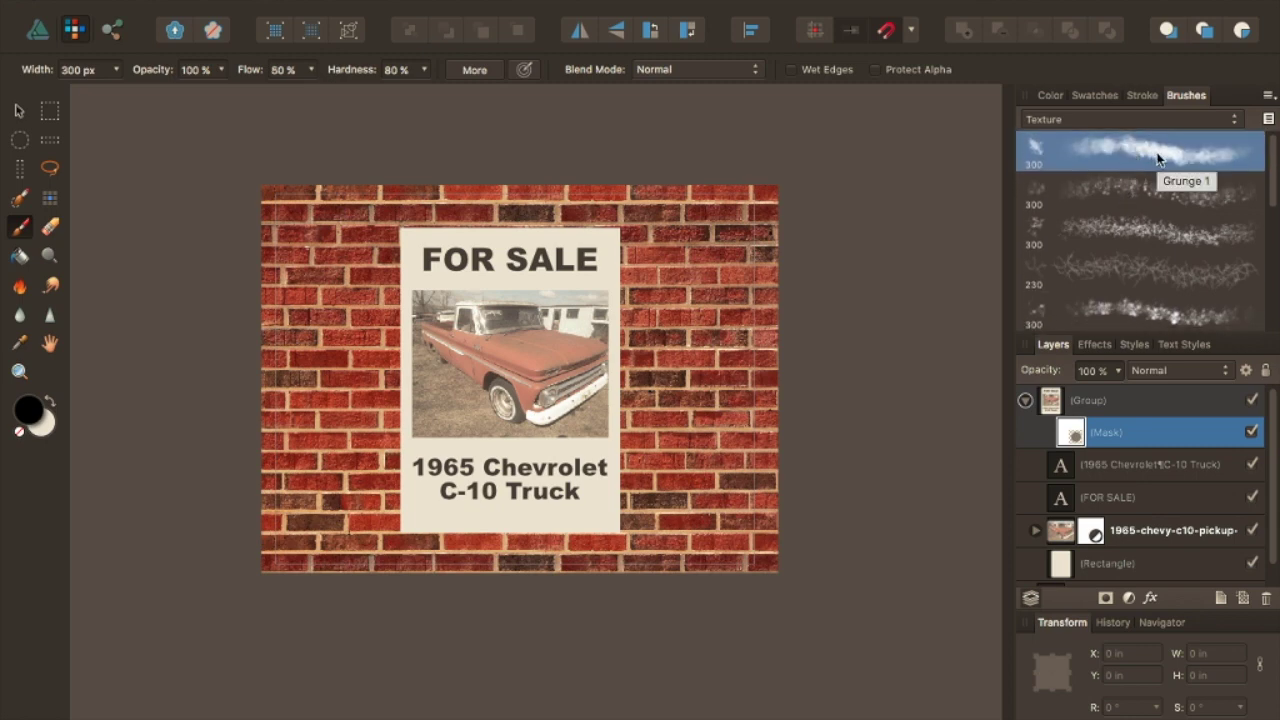
pyautogui.moveTo(606, 246)
pyautogui.mouseDown()
pyautogui.moveTo(556, 230)
pyautogui.moveTo(410, 260)
pyautogui.moveTo(404, 290)
pyautogui.moveTo(410, 231)
pyautogui.moveTo(505, 218)
pyautogui.moveTo(532, 236)
pyautogui.mouseUp()
pyautogui.hscroll(-5, 505, 218)
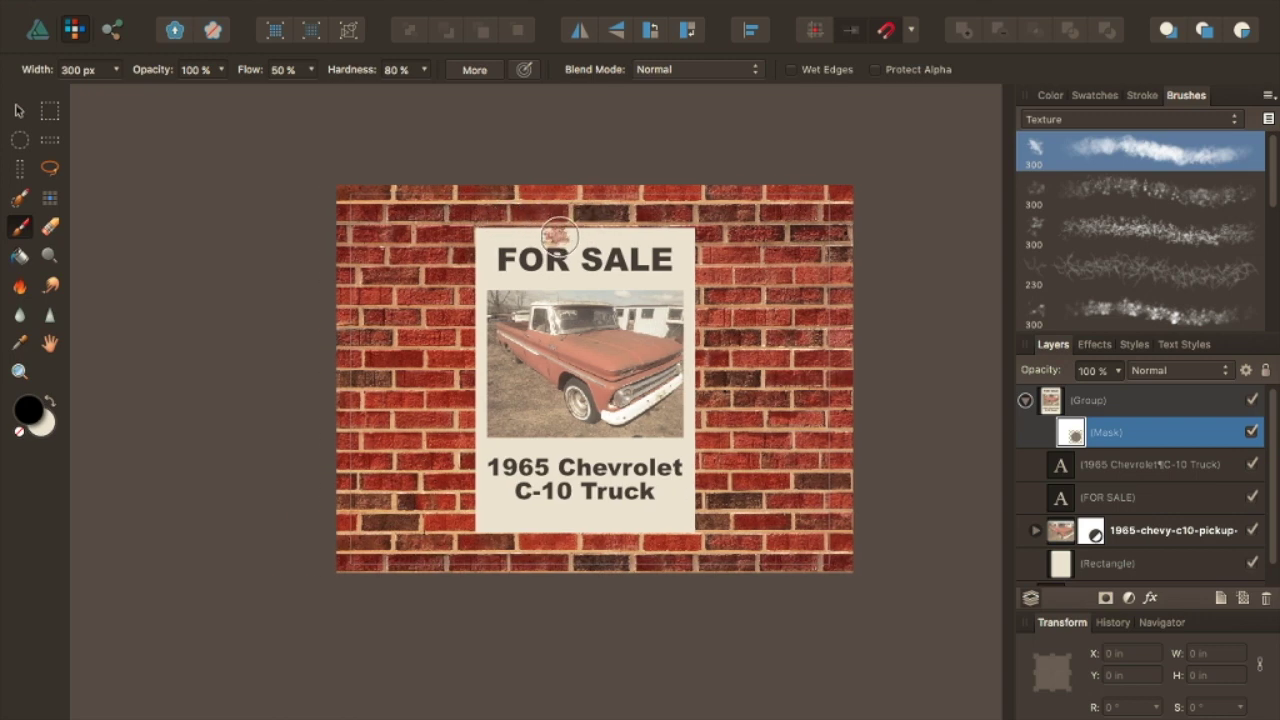
pyautogui.hscroll(-2, 532, 236)
pyautogui.hscroll(3, 559, 235)
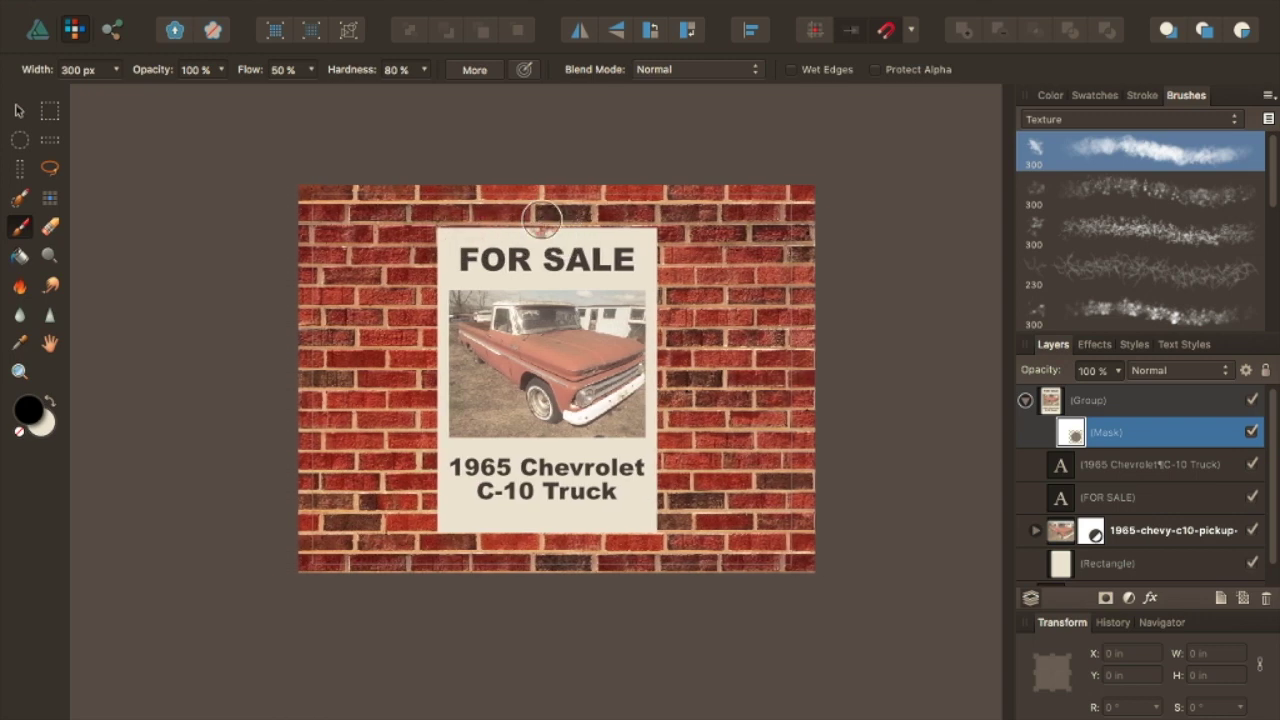
# Paint black around the poster's edges on the group mask with the Grunge 1 brush, giving it a ragged, torn outline
pyautogui.moveTo(537, 215)
pyautogui.mouseDown()
pyautogui.moveTo(430, 226)
pyautogui.moveTo(428, 430)
pyautogui.moveTo(417, 438)
pyautogui.moveTo(425, 398)
pyautogui.moveTo(435, 525)
pyautogui.moveTo(455, 543)
pyautogui.moveTo(421, 512)
pyautogui.moveTo(464, 542)
pyautogui.moveTo(650, 539)
pyautogui.moveTo(667, 526)
pyautogui.moveTo(654, 535)
pyautogui.moveTo(667, 428)
pyautogui.mouseUp()
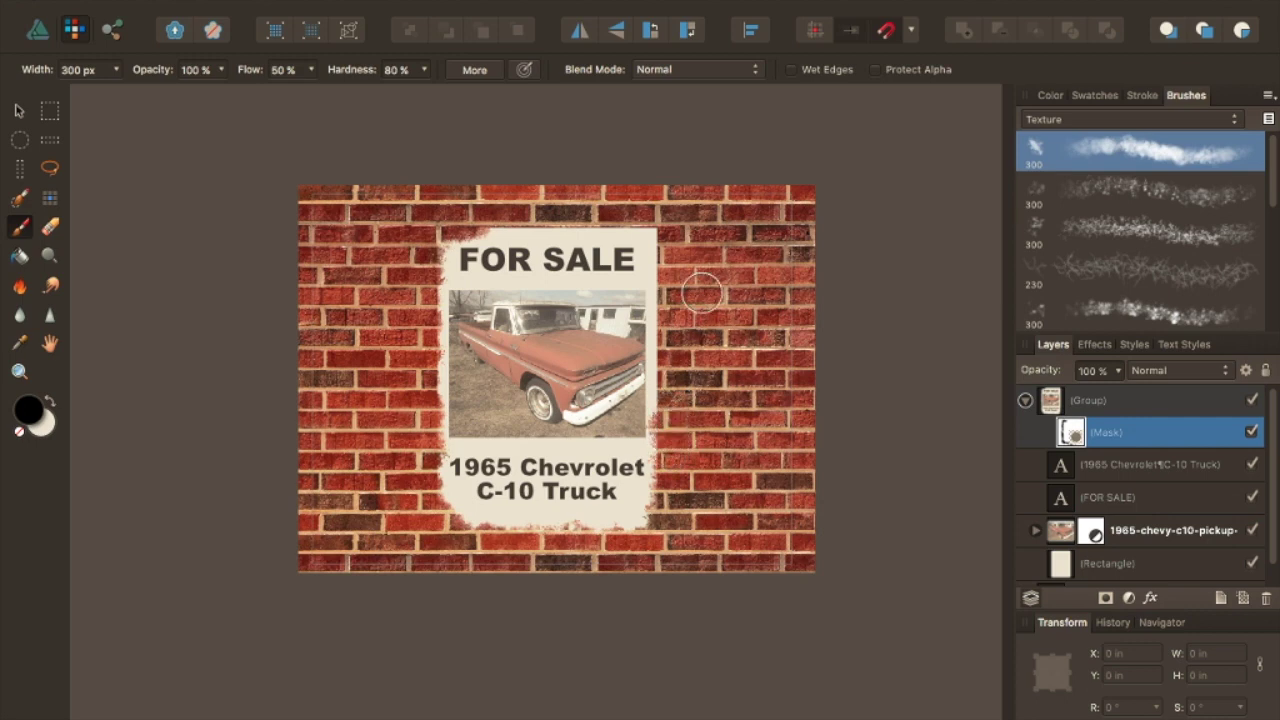
pyautogui.moveTo(557, 209)
pyautogui.mouseDown()
pyautogui.moveTo(546, 212)
pyautogui.moveTo(666, 229)
pyautogui.moveTo(664, 308)
pyautogui.moveTo(677, 323)
pyautogui.moveTo(665, 378)
pyautogui.moveTo(692, 425)
pyautogui.mouseUp()
pyautogui.moveTo(540, 215)
pyautogui.mouseDown()
pyautogui.moveTo(488, 209)
pyautogui.moveTo(600, 207)
pyautogui.moveTo(670, 245)
pyautogui.moveTo(609, 285)
pyautogui.mouseUp()
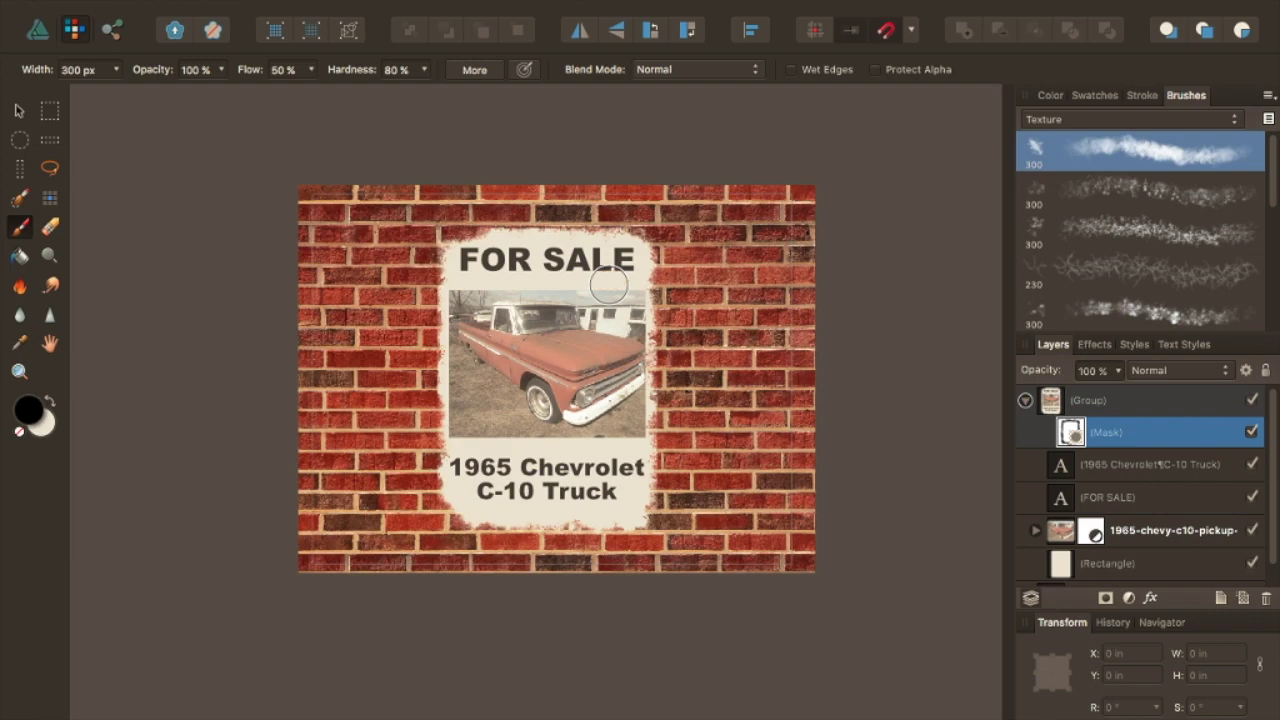
# Paint scattered worn patches over the poster's lettering, truck photo and background on the group mask with the Grunge 5 brush
pyautogui.scroll(5, 609, 285)
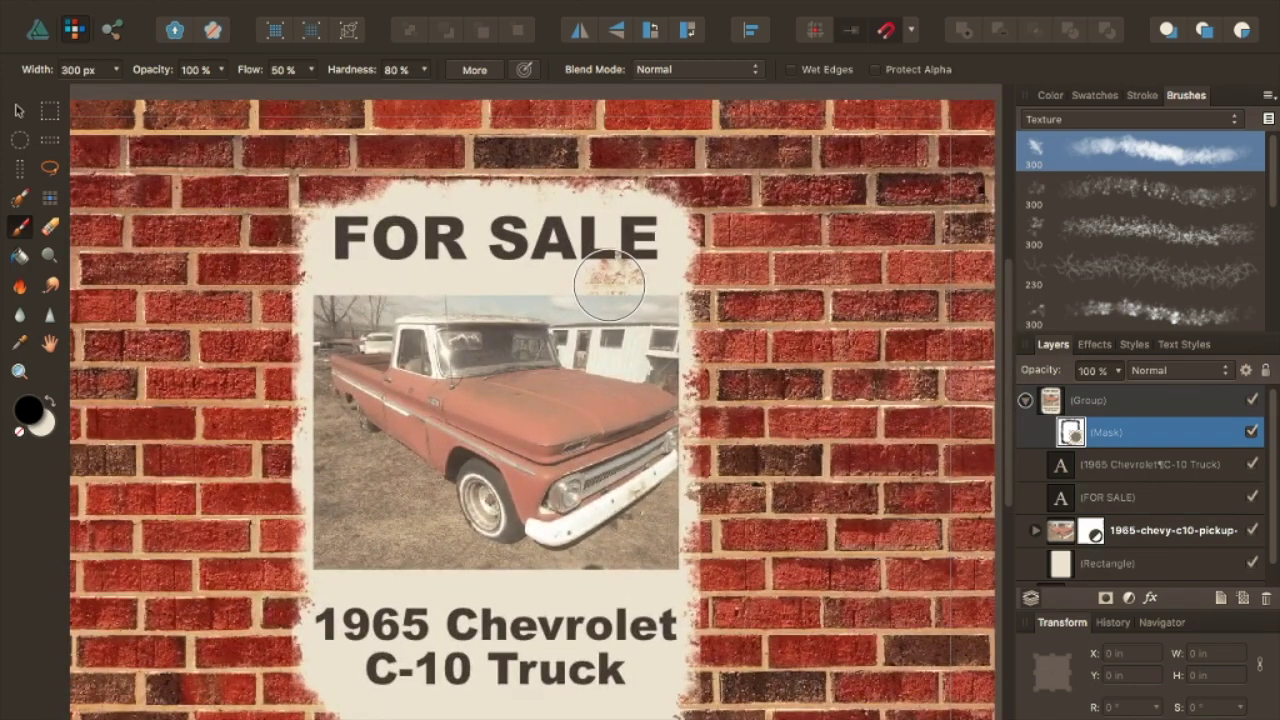
pyautogui.scroll(-3, 609, 285)
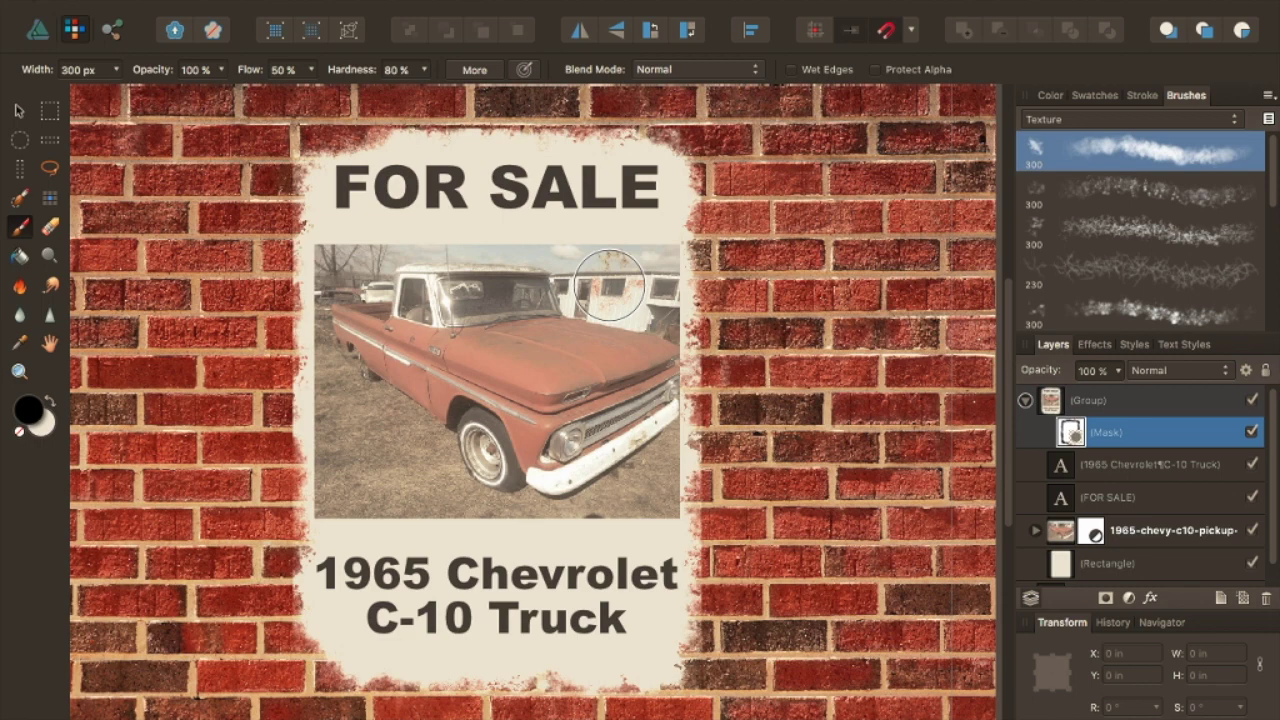
pyautogui.scroll(-2, 1150, 253)
pyautogui.scroll(-3, 1150, 253)
pyautogui.scroll(-2, 1150, 253)
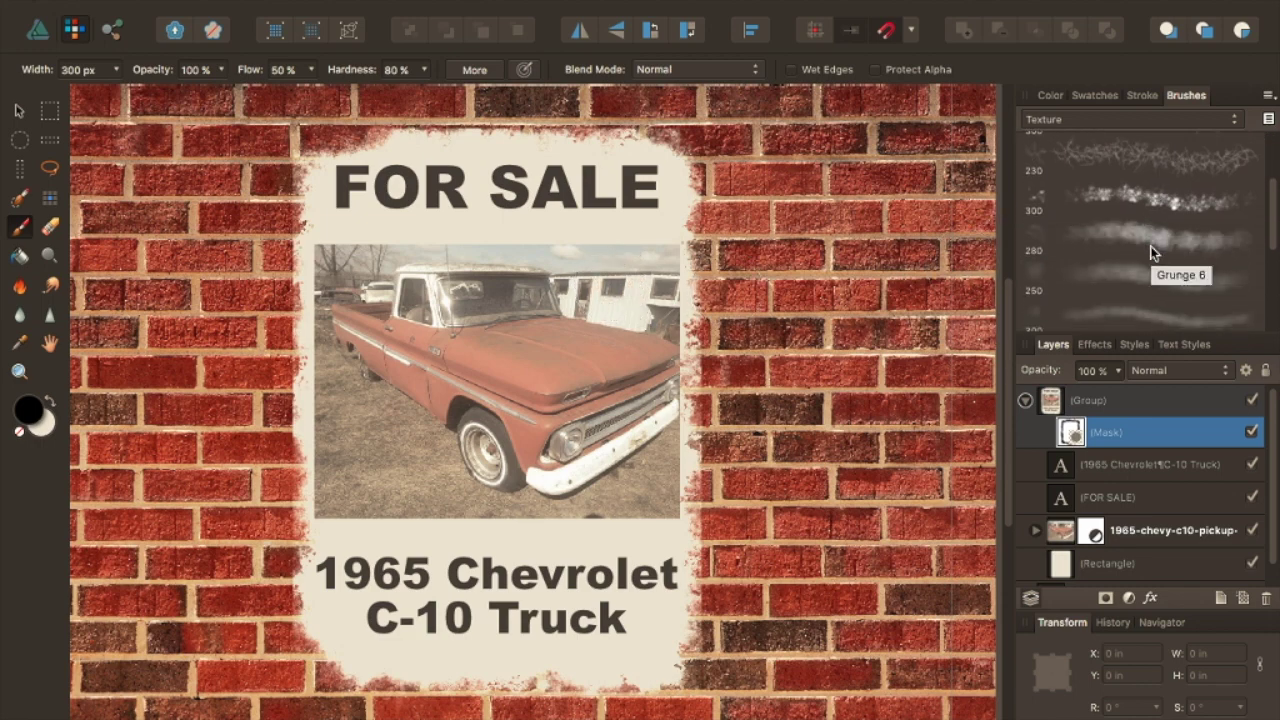
pyautogui.scroll(2, 1149, 245)
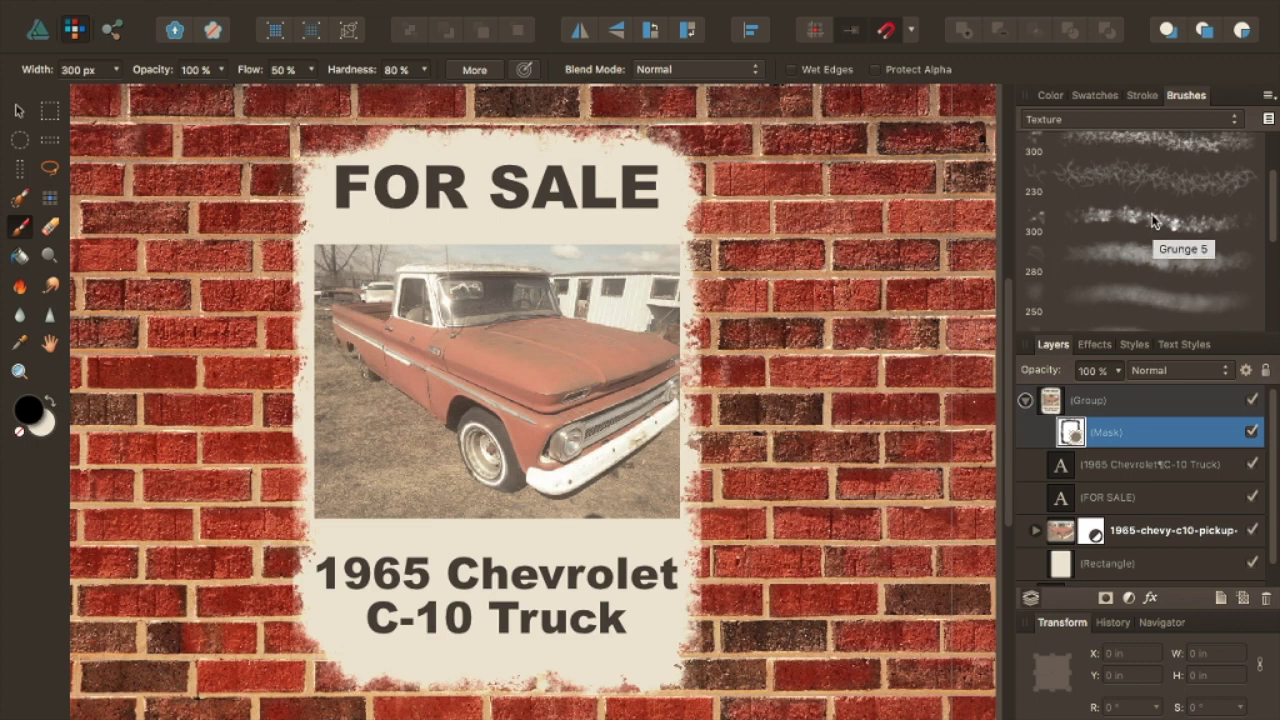
pyautogui.click(1149, 224)
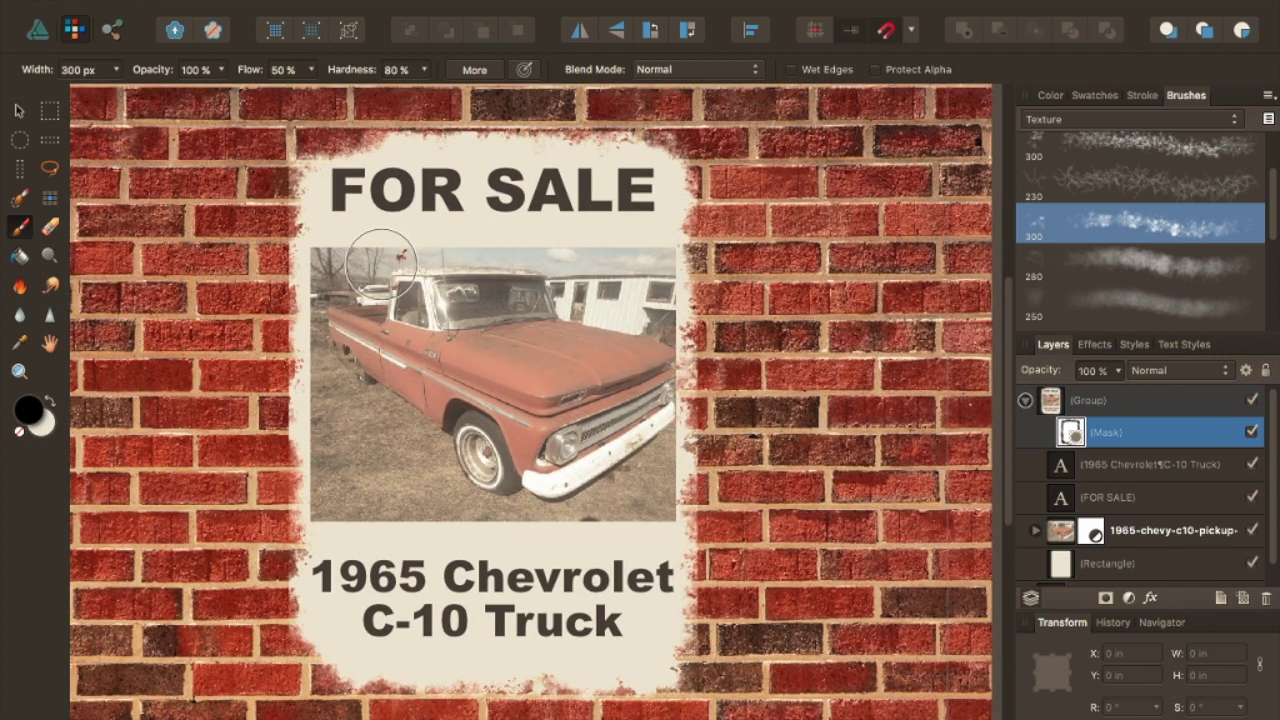
pyautogui.moveTo(386, 252)
pyautogui.mouseDown()
pyautogui.moveTo(342, 198)
pyautogui.moveTo(379, 216)
pyautogui.moveTo(396, 270)
pyautogui.moveTo(366, 229)
pyautogui.moveTo(354, 248)
pyautogui.moveTo(426, 318)
pyautogui.moveTo(435, 382)
pyautogui.moveTo(476, 390)
pyautogui.moveTo(510, 418)
pyautogui.moveTo(500, 434)
pyautogui.moveTo(556, 453)
pyautogui.moveTo(527, 425)
pyautogui.moveTo(526, 367)
pyautogui.moveTo(558, 325)
pyautogui.moveTo(588, 317)
pyautogui.moveTo(597, 277)
pyautogui.moveTo(622, 255)
pyautogui.moveTo(537, 220)
pyautogui.moveTo(507, 229)
pyautogui.moveTo(512, 207)
pyautogui.moveTo(550, 200)
pyautogui.mouseUp()
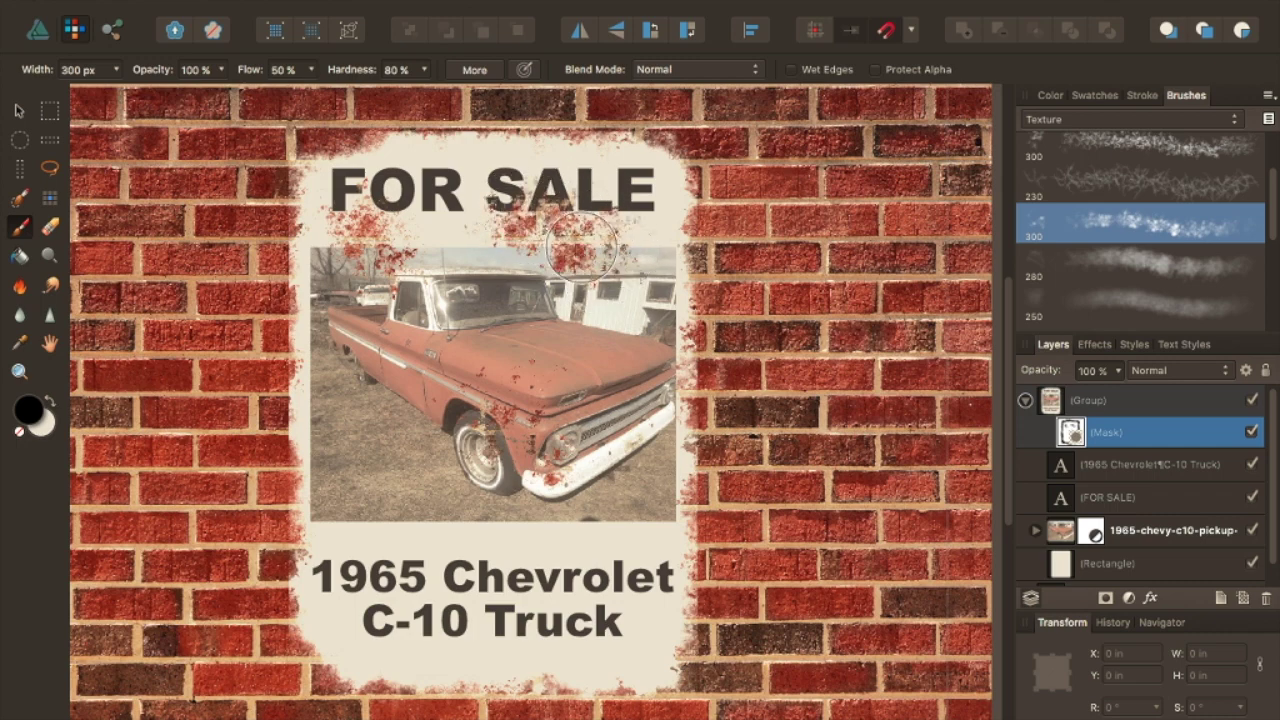
pyautogui.moveTo(407, 484)
pyautogui.mouseDown()
pyautogui.moveTo(460, 545)
pyautogui.moveTo(370, 470)
pyautogui.mouseUp()
pyautogui.moveTo(543, 603)
pyautogui.mouseDown()
pyautogui.moveTo(459, 589)
pyautogui.moveTo(433, 554)
pyautogui.moveTo(445, 586)
pyautogui.moveTo(510, 609)
pyautogui.moveTo(417, 551)
pyautogui.moveTo(426, 569)
pyautogui.moveTo(426, 552)
pyautogui.moveTo(486, 572)
pyautogui.mouseUp()
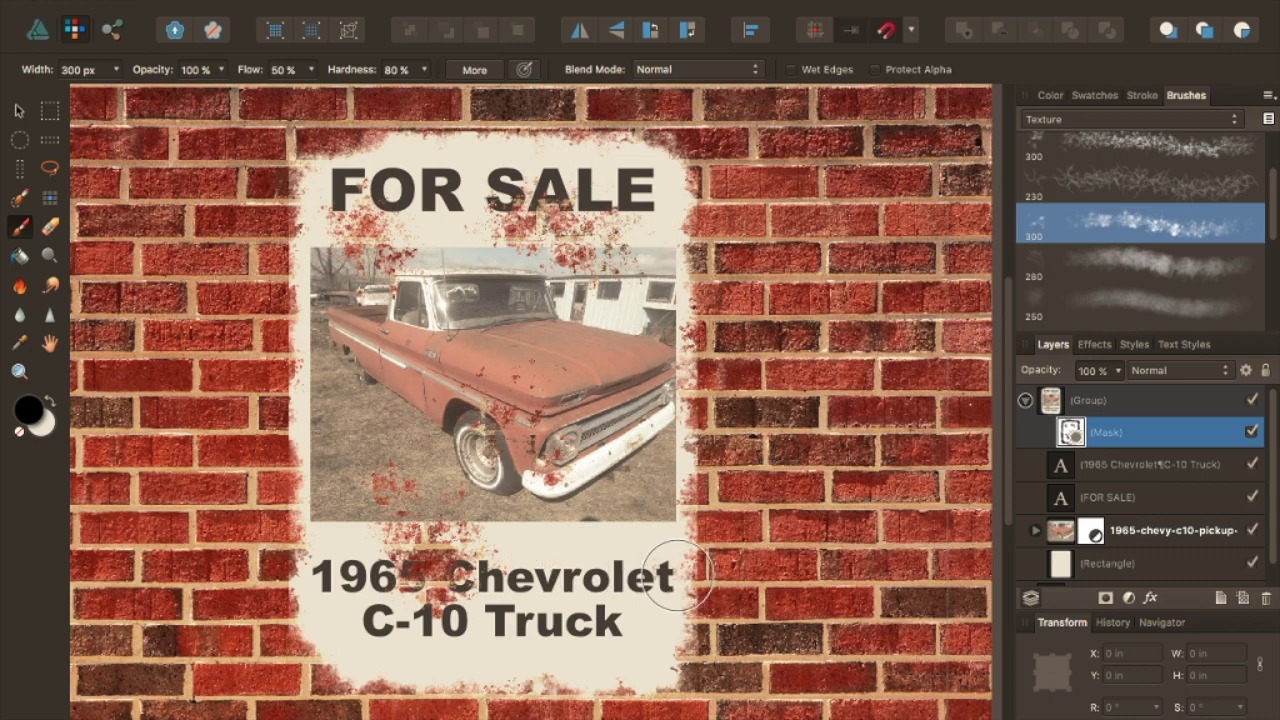
pyautogui.moveTo(686, 574)
pyautogui.mouseDown()
pyautogui.moveTo(634, 576)
pyautogui.moveTo(608, 617)
pyautogui.moveTo(536, 636)
pyautogui.moveTo(645, 627)
pyautogui.moveTo(584, 529)
pyautogui.moveTo(642, 489)
pyautogui.moveTo(622, 489)
pyautogui.moveTo(602, 515)
pyautogui.moveTo(623, 489)
pyautogui.moveTo(598, 484)
pyautogui.moveTo(591, 501)
pyautogui.moveTo(431, 468)
pyautogui.moveTo(376, 411)
pyautogui.moveTo(352, 406)
pyautogui.moveTo(488, 354)
pyautogui.moveTo(632, 355)
pyautogui.moveTo(469, 275)
pyautogui.moveTo(468, 246)
pyautogui.moveTo(496, 287)
pyautogui.moveTo(558, 315)
pyautogui.moveTo(606, 422)
pyautogui.moveTo(444, 555)
pyautogui.moveTo(401, 636)
pyautogui.moveTo(370, 637)
pyautogui.moveTo(488, 670)
pyautogui.moveTo(350, 505)
pyautogui.moveTo(346, 527)
pyautogui.moveTo(516, 573)
pyautogui.moveTo(617, 649)
pyautogui.moveTo(651, 651)
pyautogui.moveTo(614, 605)
pyautogui.moveTo(644, 629)
pyautogui.moveTo(628, 594)
pyautogui.moveTo(625, 610)
pyautogui.moveTo(553, 554)
pyautogui.moveTo(502, 396)
pyautogui.moveTo(500, 197)
pyautogui.moveTo(435, 150)
pyautogui.moveTo(585, 195)
pyautogui.moveTo(615, 185)
pyautogui.moveTo(685, 215)
pyautogui.moveTo(433, 165)
pyautogui.moveTo(285, 180)
pyautogui.moveTo(470, 250)
pyautogui.moveTo(345, 340)
pyautogui.moveTo(320, 408)
pyautogui.moveTo(350, 510)
pyautogui.moveTo(445, 450)
pyautogui.moveTo(465, 470)
pyautogui.moveTo(692, 458)
pyautogui.mouseUp()
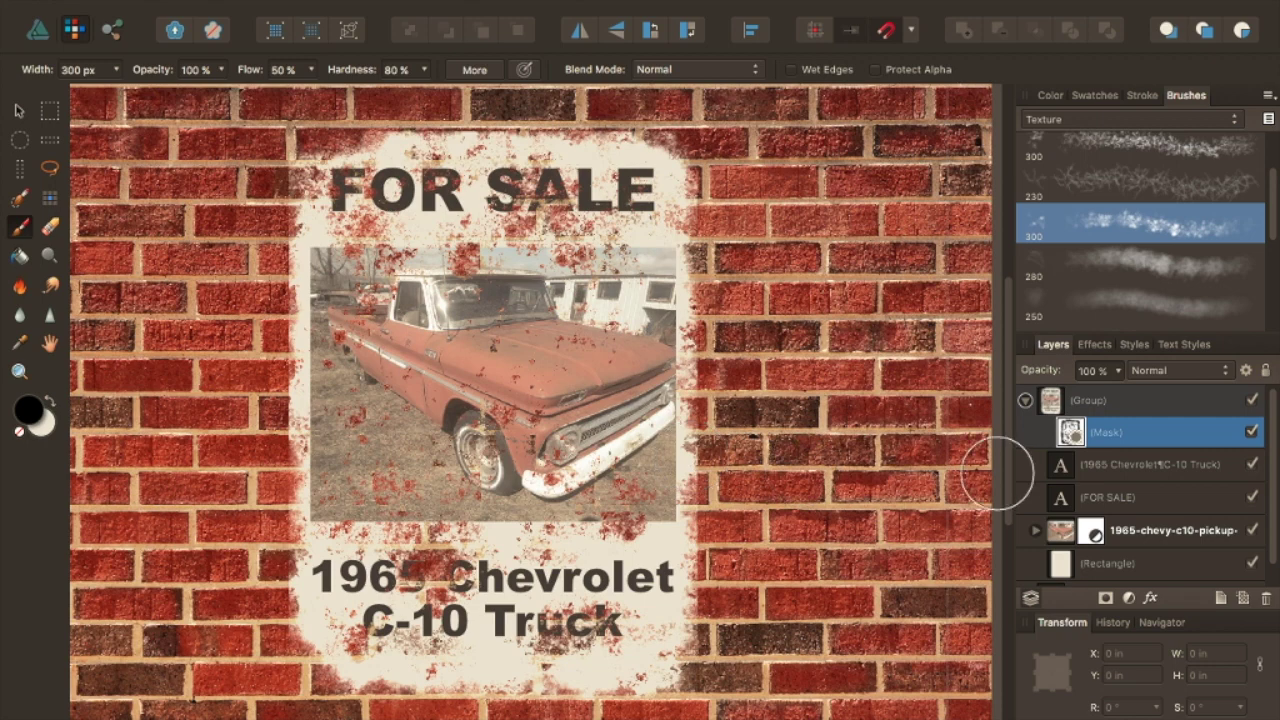
# Select the whole poster group and enable an Outer Shadow layer effect on it
pyautogui.click(1058, 402)
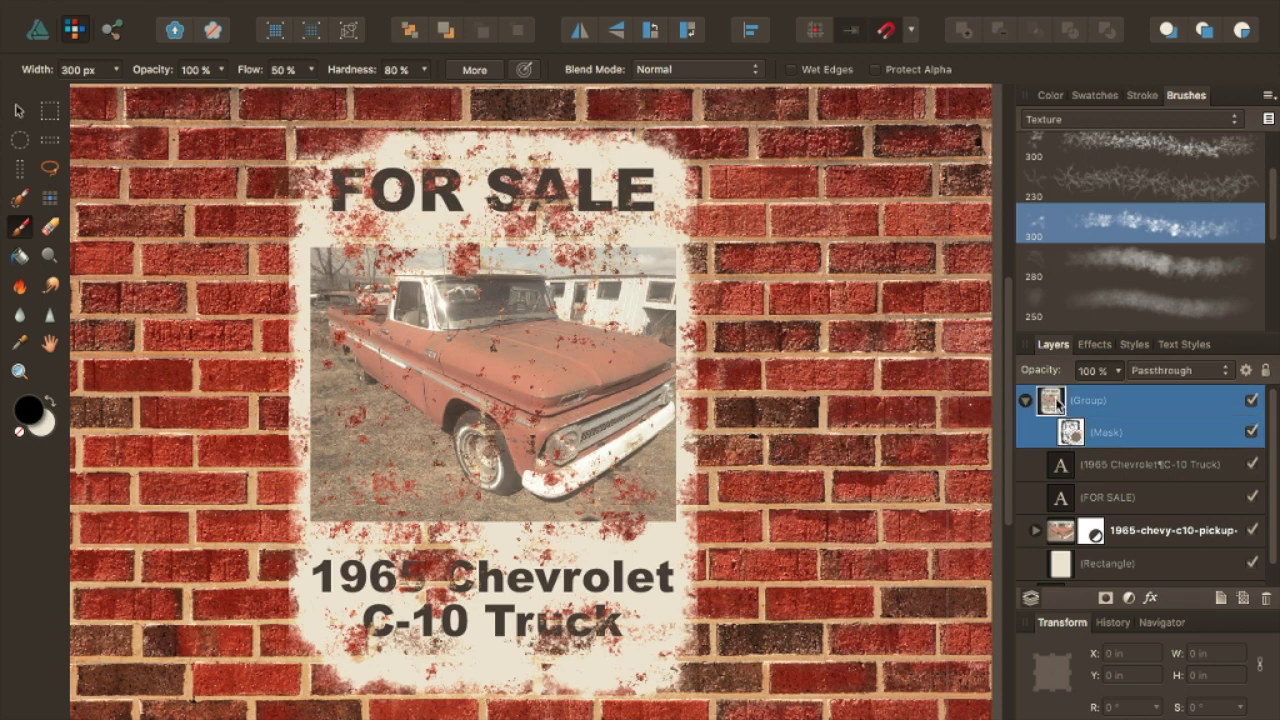
pyautogui.click(1028, 400)
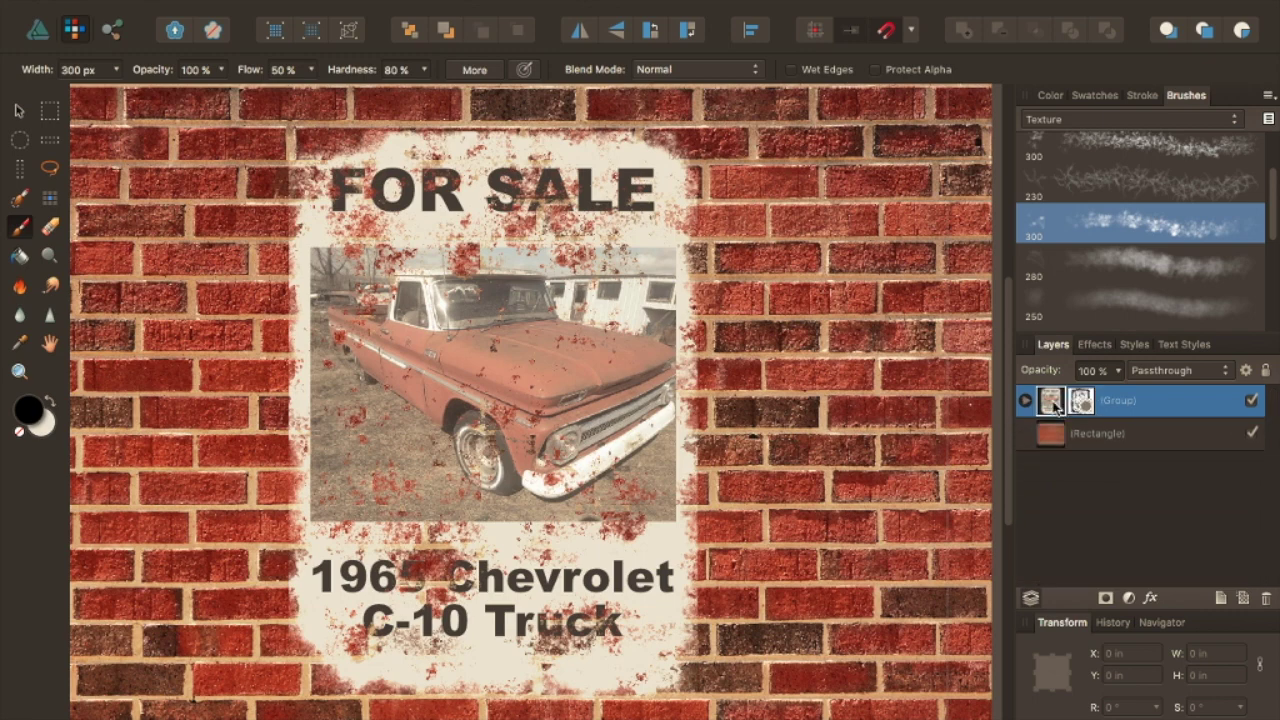
pyautogui.click(1150, 598)
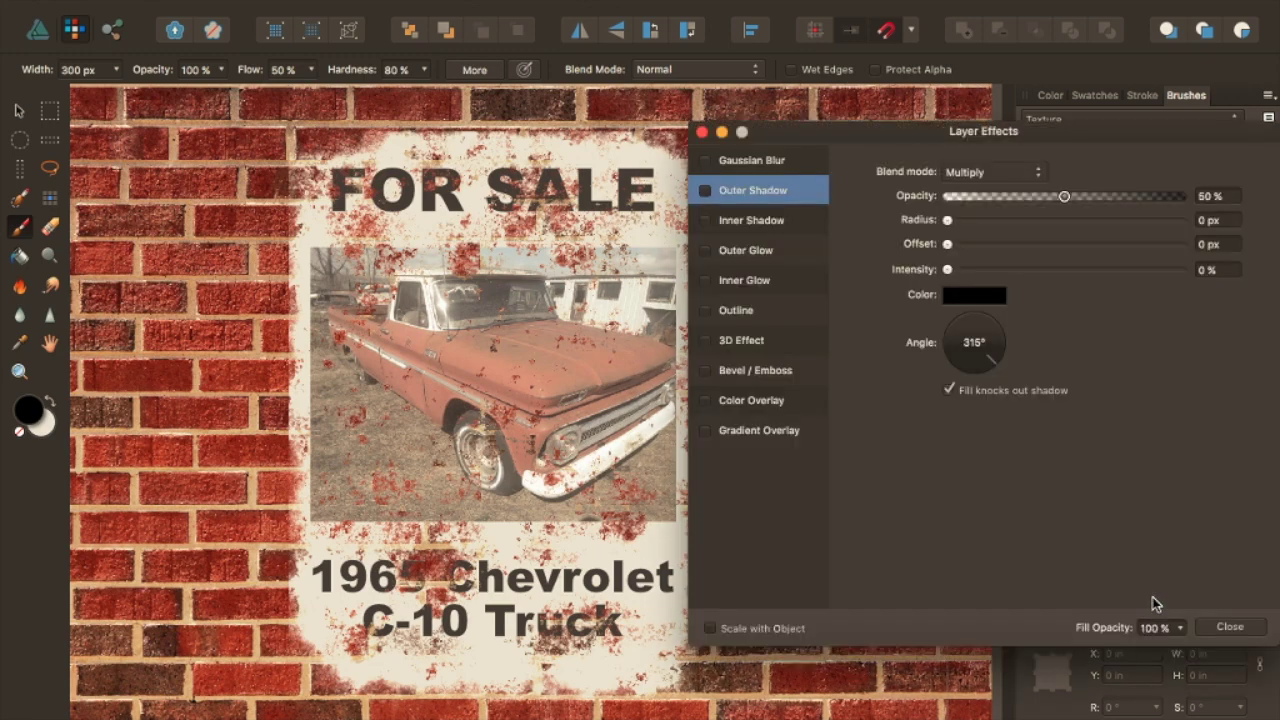
pyautogui.click(706, 191)
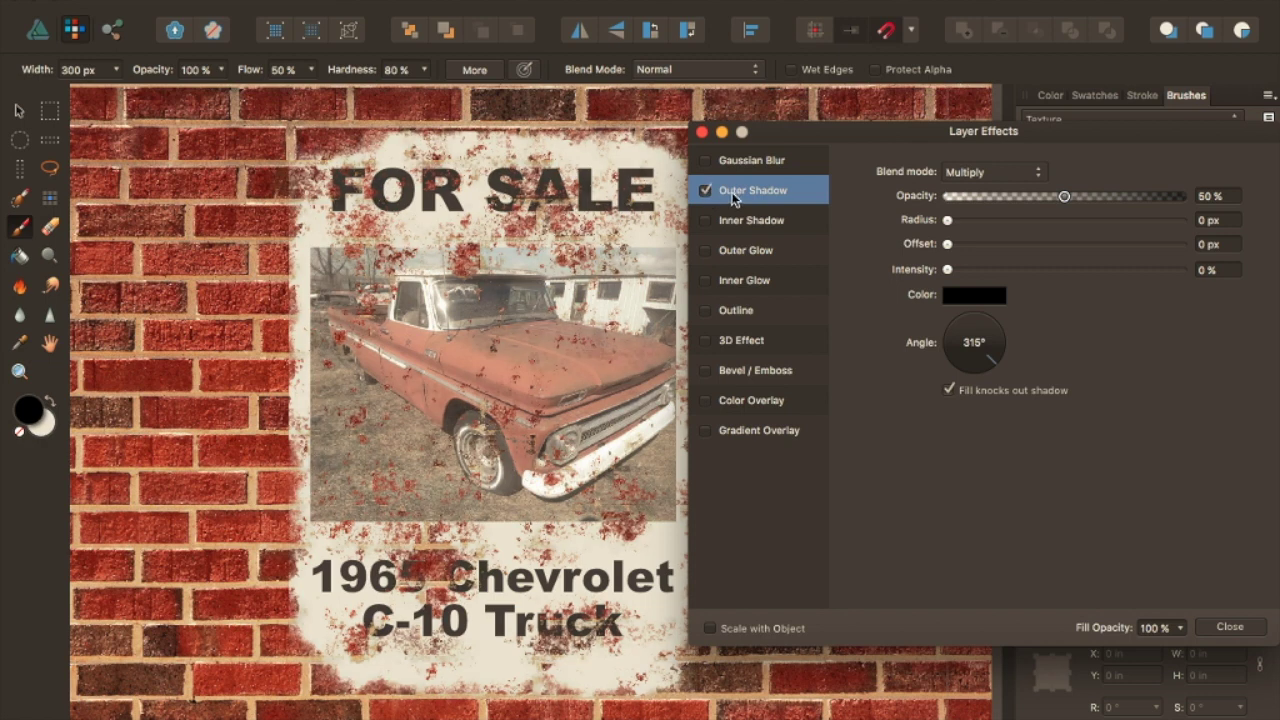
pyautogui.moveTo(909, 137)
pyautogui.mouseDown()
pyautogui.moveTo(963, 234)
pyautogui.moveTo(956, 137)
pyautogui.mouseUp()
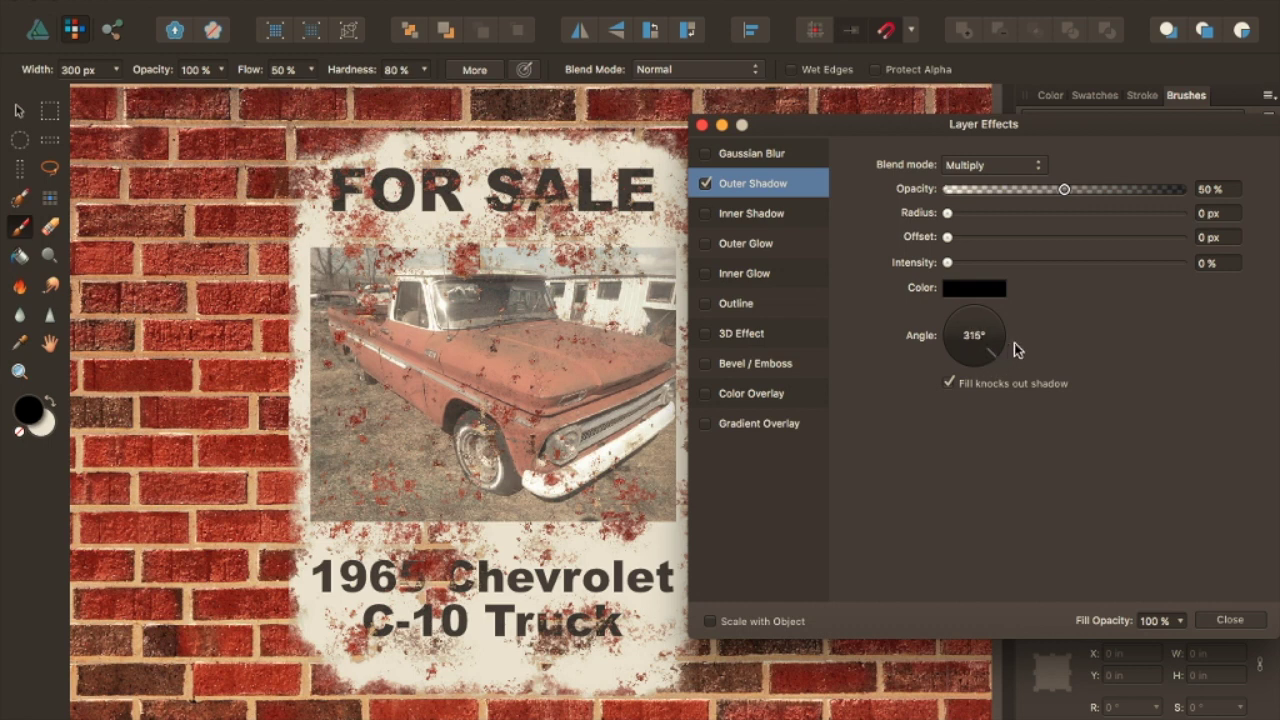
# Set the outer shadow to 67% opacity, 0.2 px radius, 0.8 px offset and 26% intensity, and close the layer effects
pyautogui.moveTo(1066, 195); pyautogui.dragTo(1126, 201)
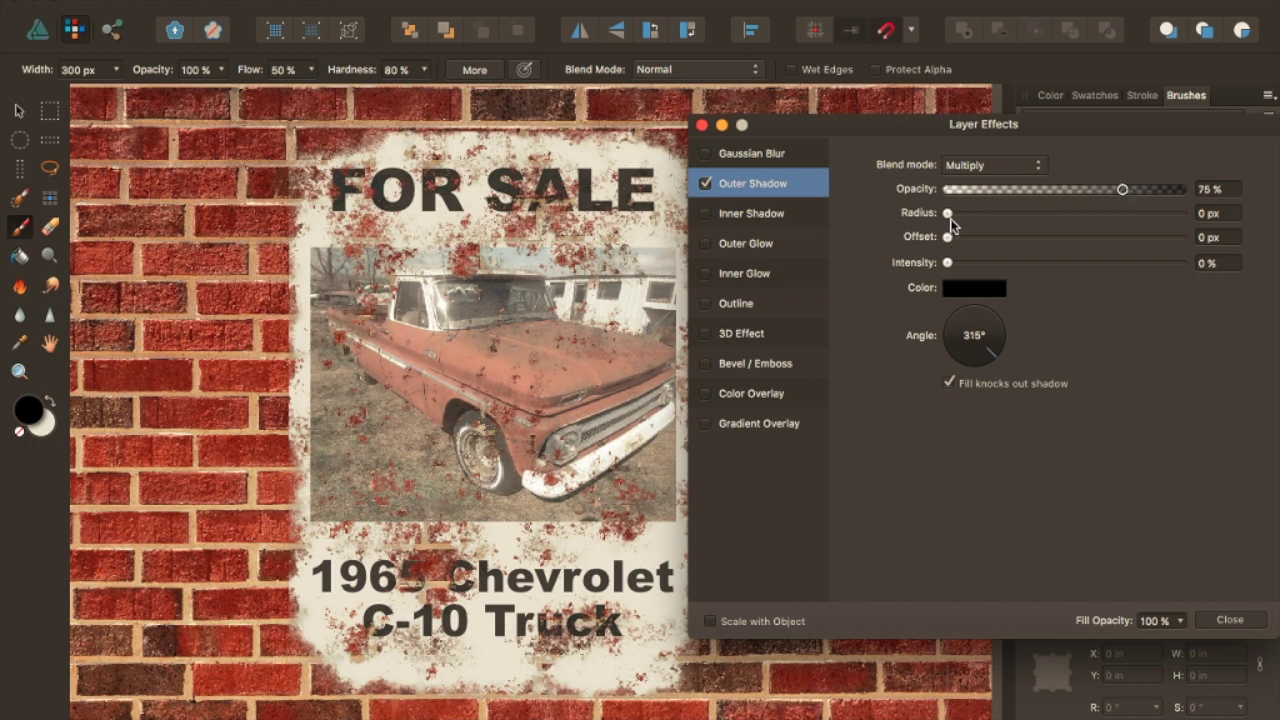
pyautogui.moveTo(948, 213); pyautogui.dragTo(970, 214)
pyautogui.moveTo(948, 237); pyautogui.dragTo(957, 237)
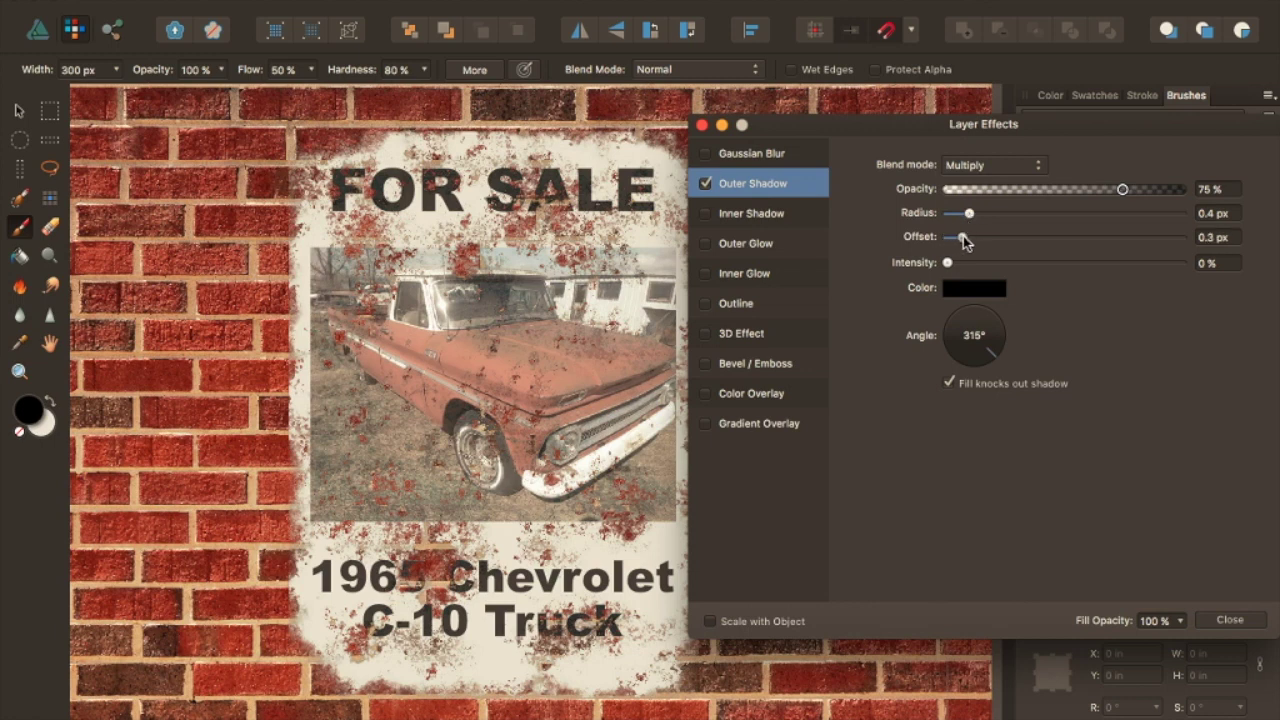
pyautogui.moveTo(947, 264); pyautogui.dragTo(1083, 272)
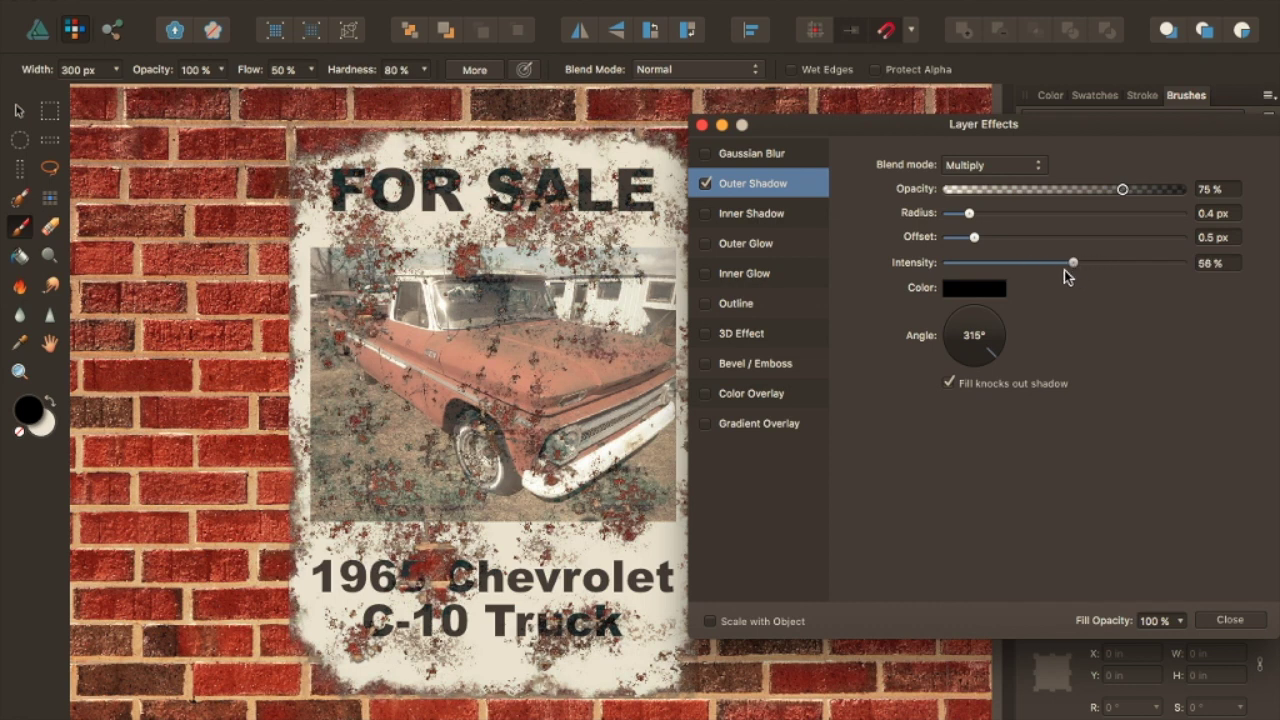
pyautogui.moveTo(1045, 275); pyautogui.dragTo(1007, 275)
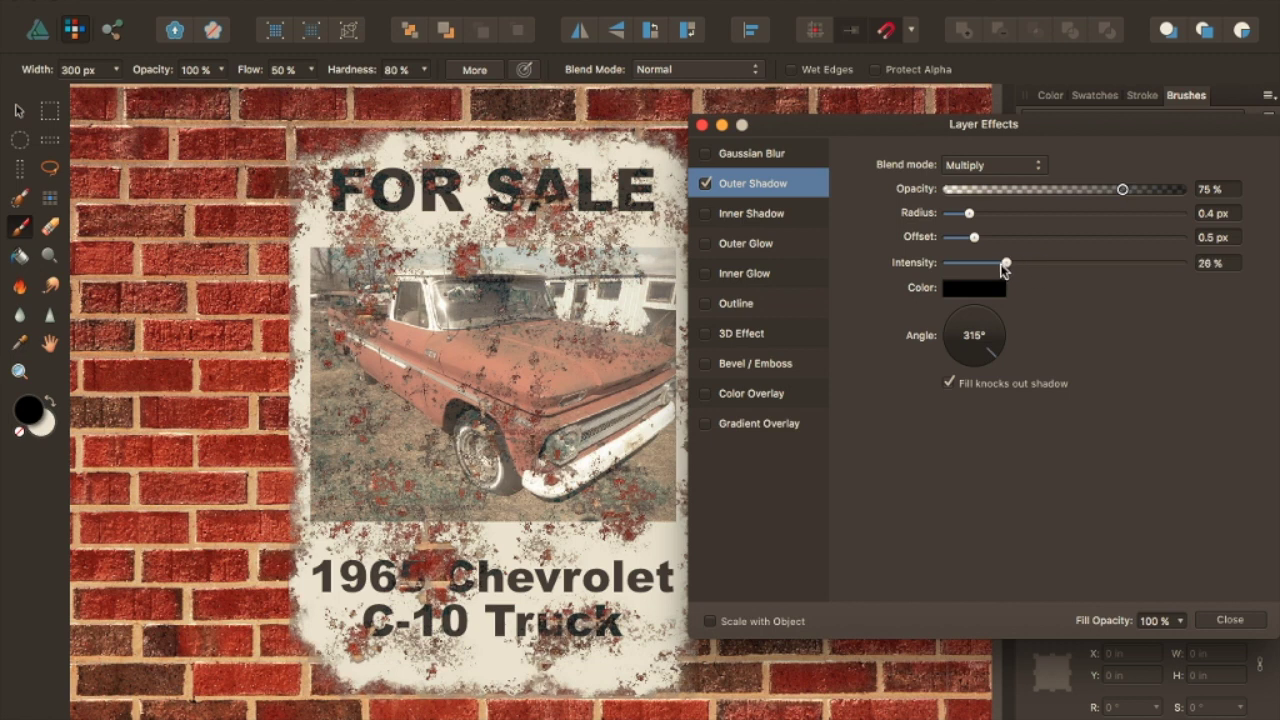
pyautogui.moveTo(975, 243)
pyautogui.mouseDown()
pyautogui.moveTo(1023, 244)
pyautogui.moveTo(961, 243)
pyautogui.moveTo(987, 238)
pyautogui.mouseUp()
pyautogui.moveTo(961, 214)
pyautogui.mouseDown()
pyautogui.moveTo(1020, 213)
pyautogui.moveTo(966, 215)
pyautogui.mouseUp()
pyautogui.moveTo(1119, 192); pyautogui.dragTo(1098, 208)
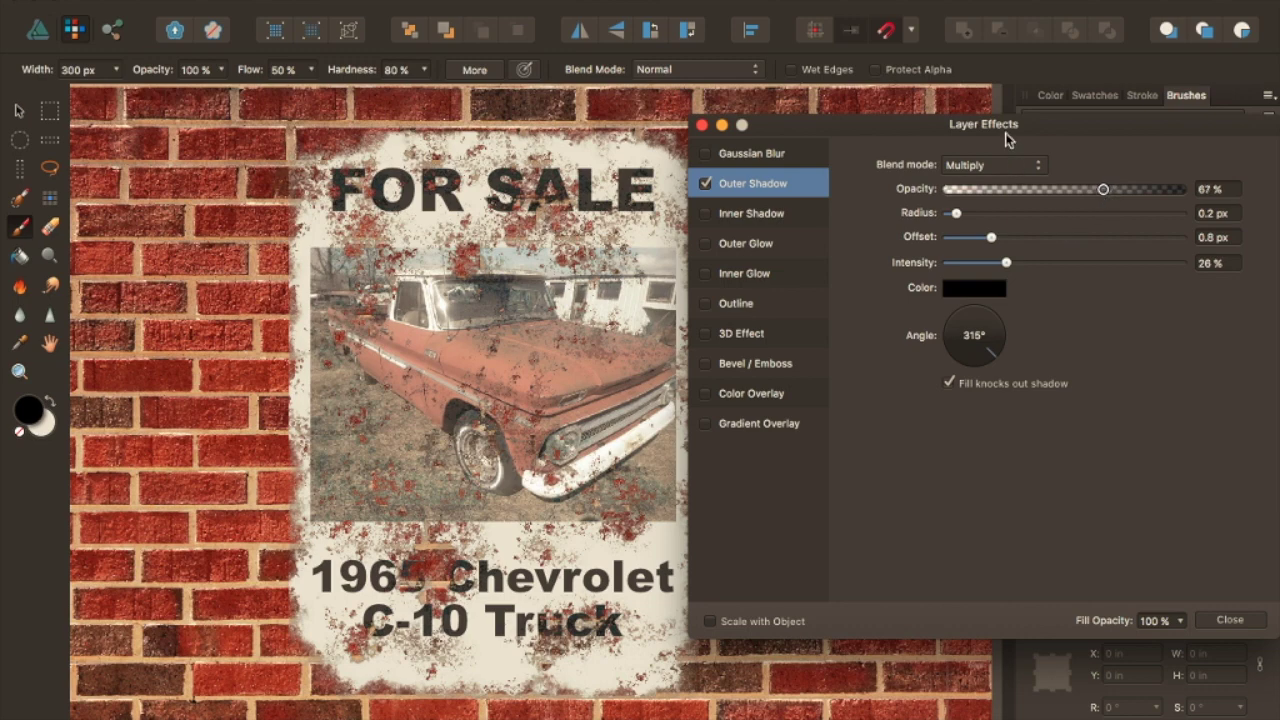
pyautogui.moveTo(1008, 133)
pyautogui.mouseDown()
pyautogui.moveTo(833, 103)
pyautogui.moveTo(827, 71)
pyautogui.mouseUp()
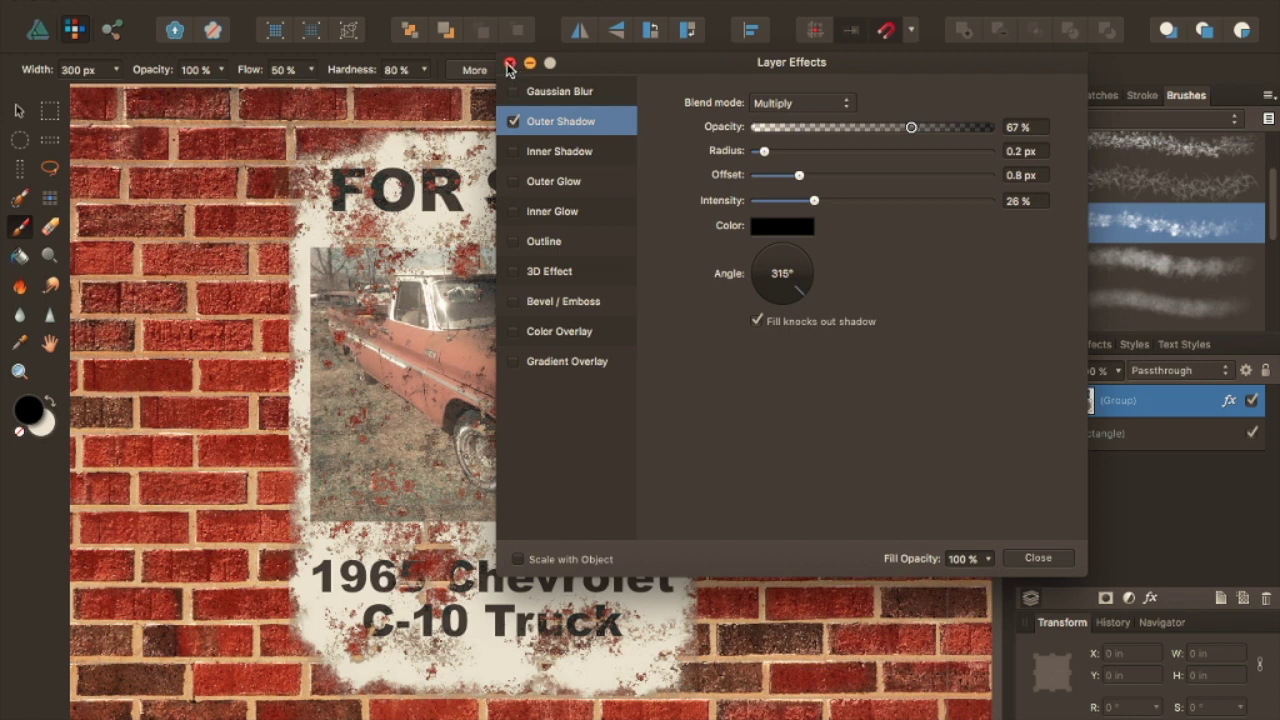
pyautogui.click(510, 64)
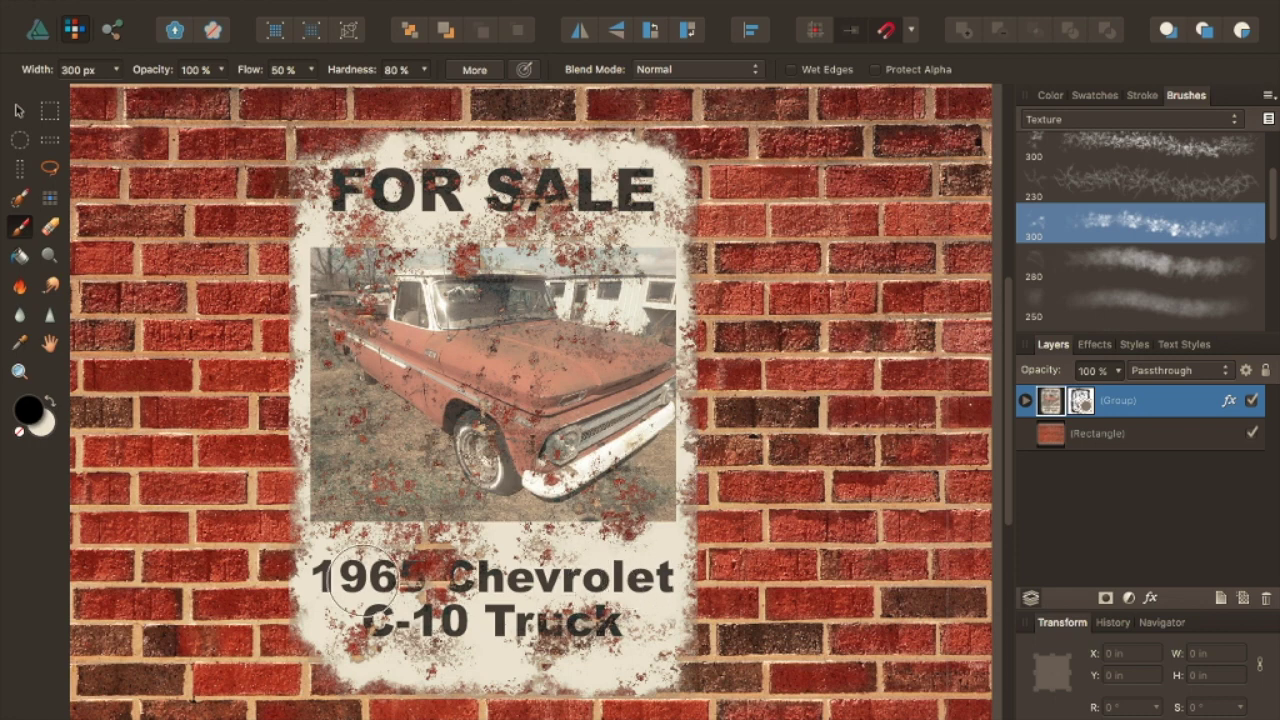
# Add a mask to the 1965 Chevrolet C-10 Truck text layer inside the poster group
pyautogui.click(1024, 401)
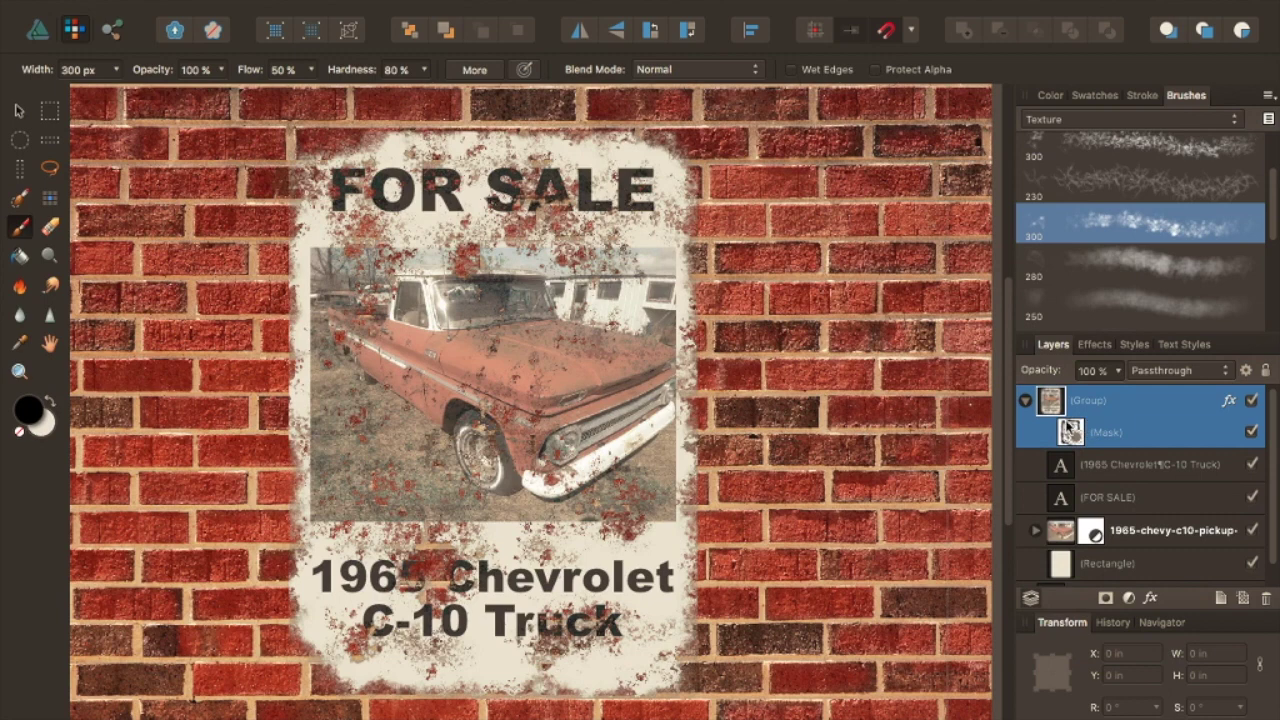
pyautogui.click(1108, 470)
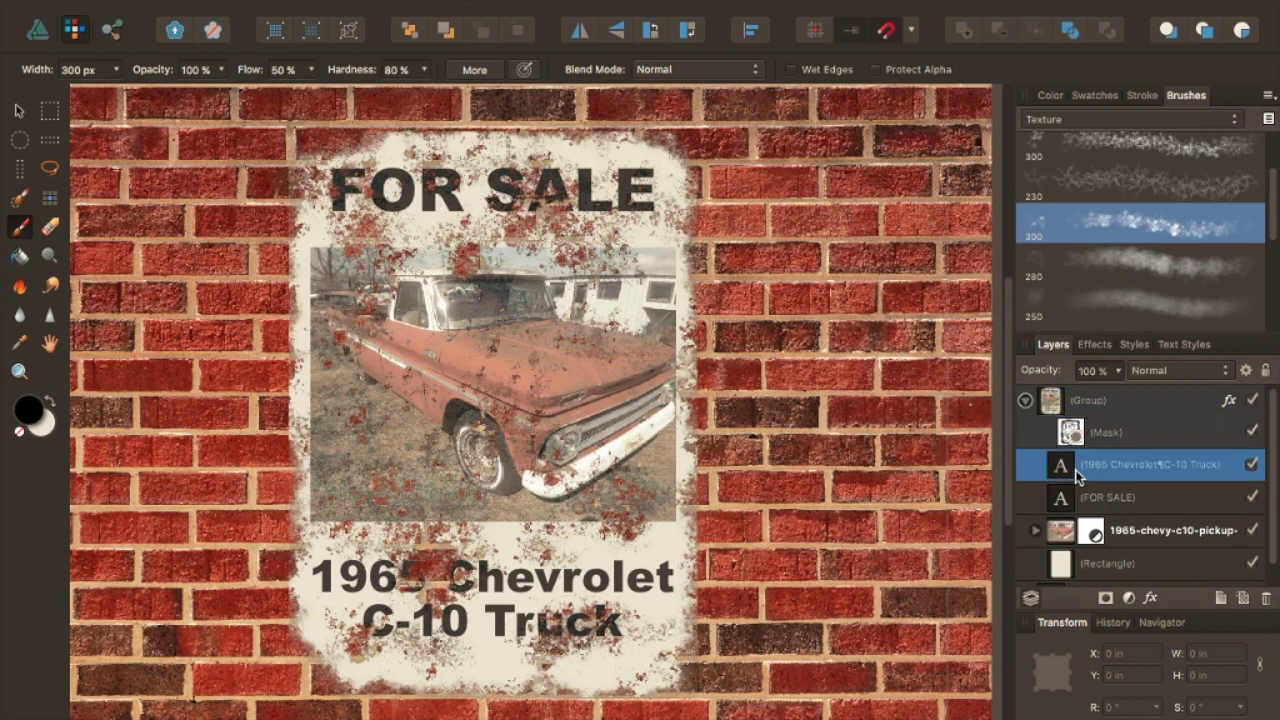
pyautogui.click(1105, 599)
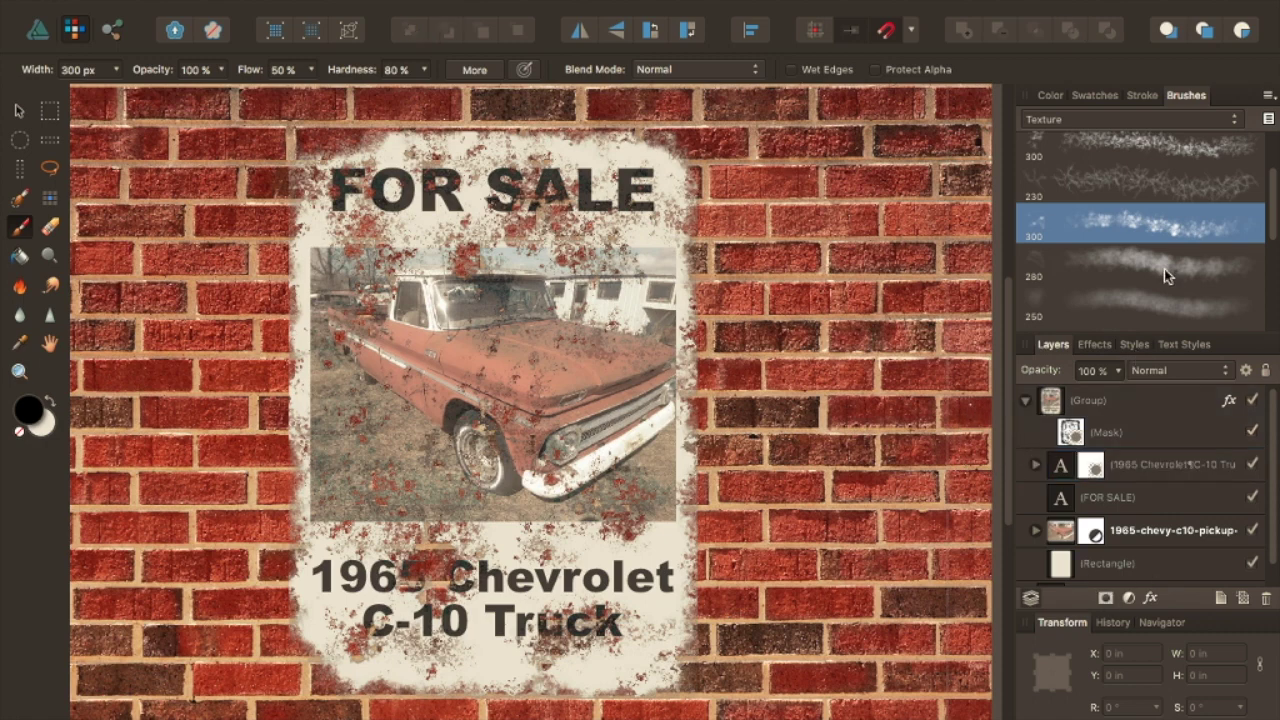
# Try painting cracks over the word Chevrolet on the text layer's mask with another texture brush at 156.6 px, and undo the strokes
pyautogui.scroll(2, 1175, 209)
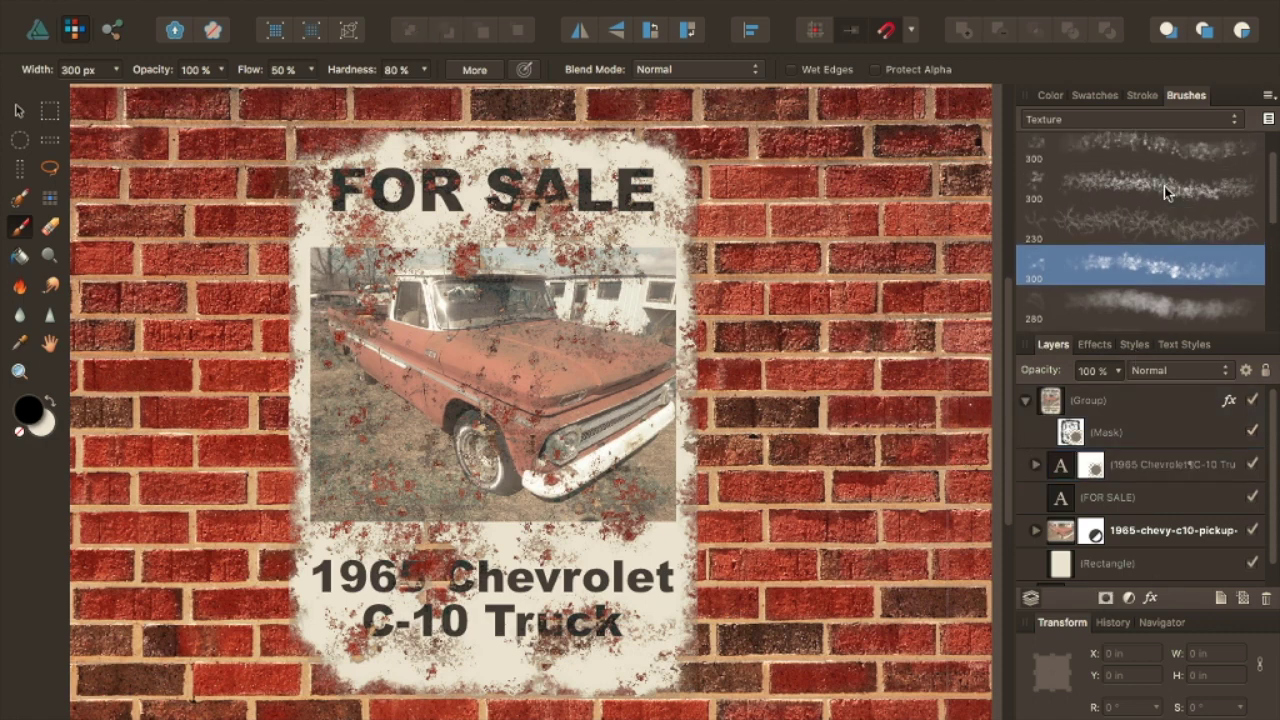
pyautogui.click(1164, 187)
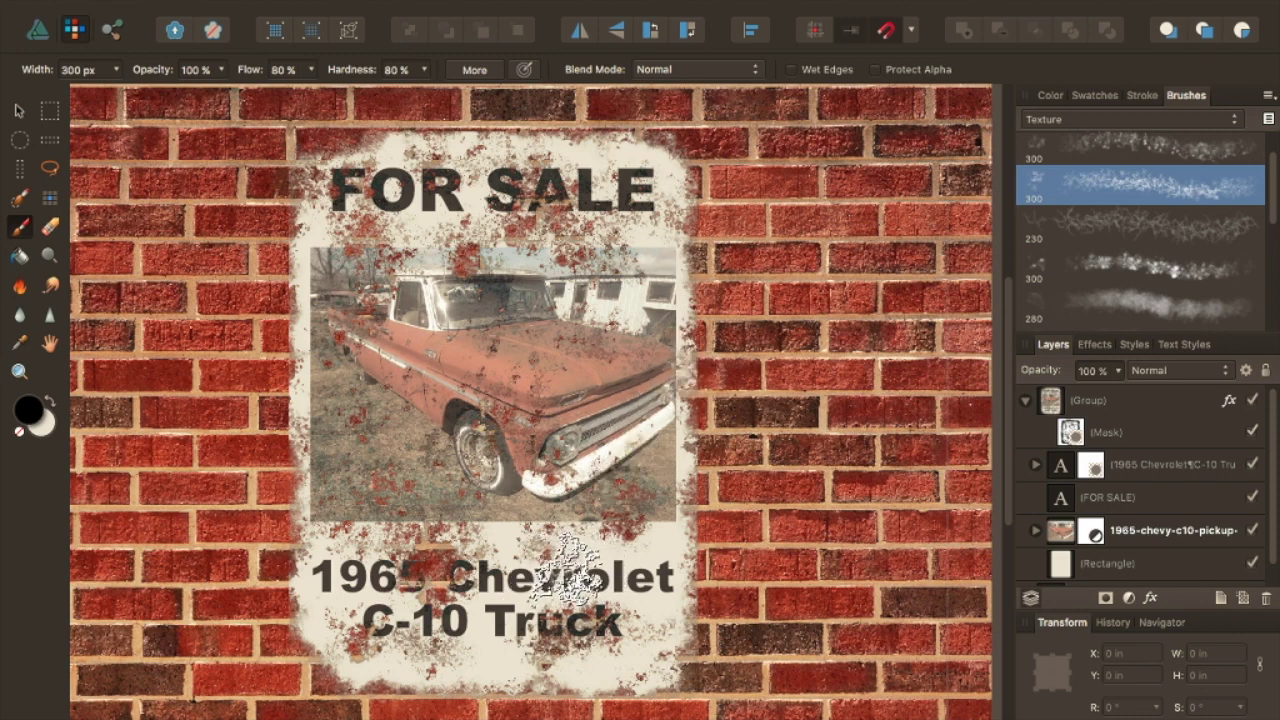
pyautogui.moveTo(567, 575); pyautogui.dragTo(512, 575)
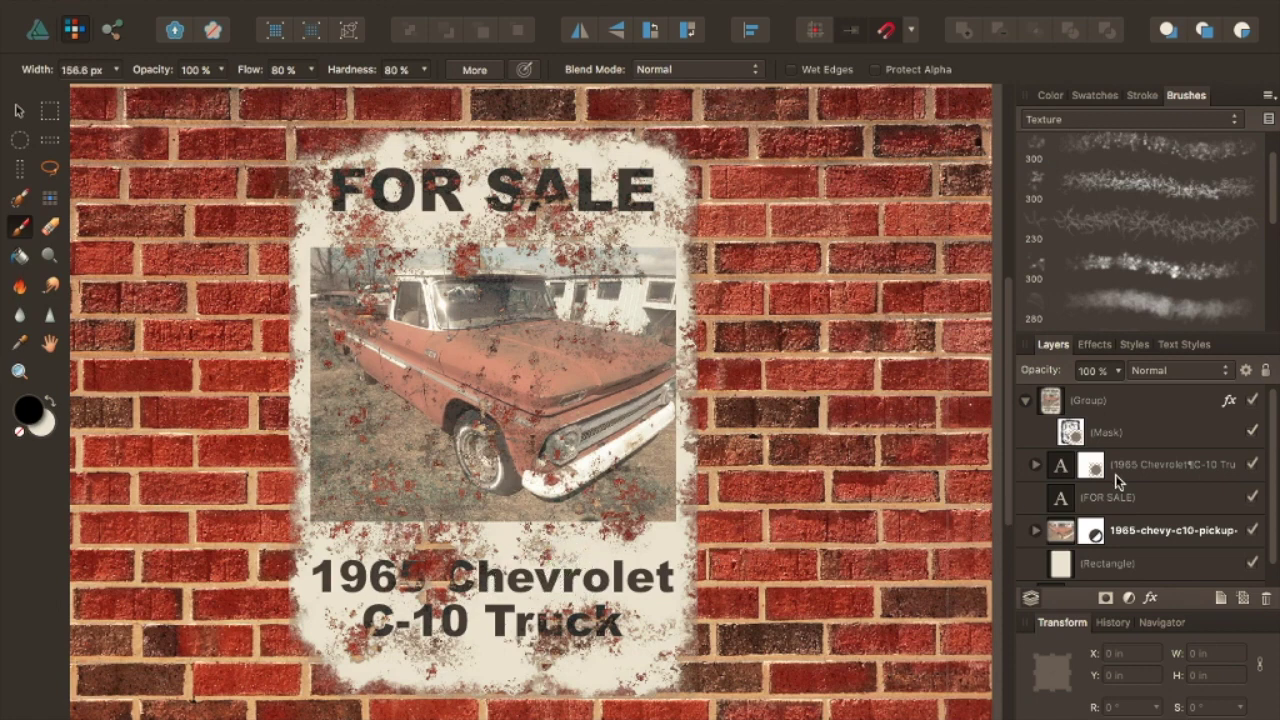
pyautogui.click(1091, 468)
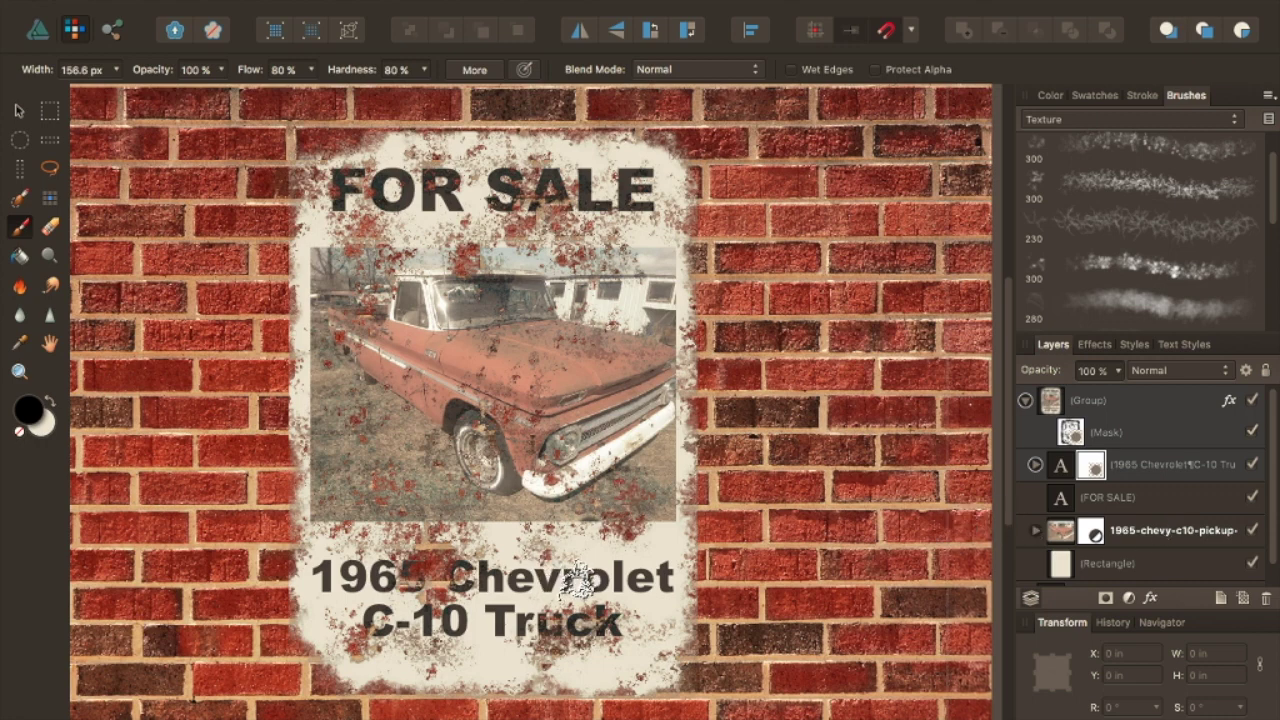
pyautogui.scroll(3, 580, 580)
pyautogui.scroll(3, 578, 580)
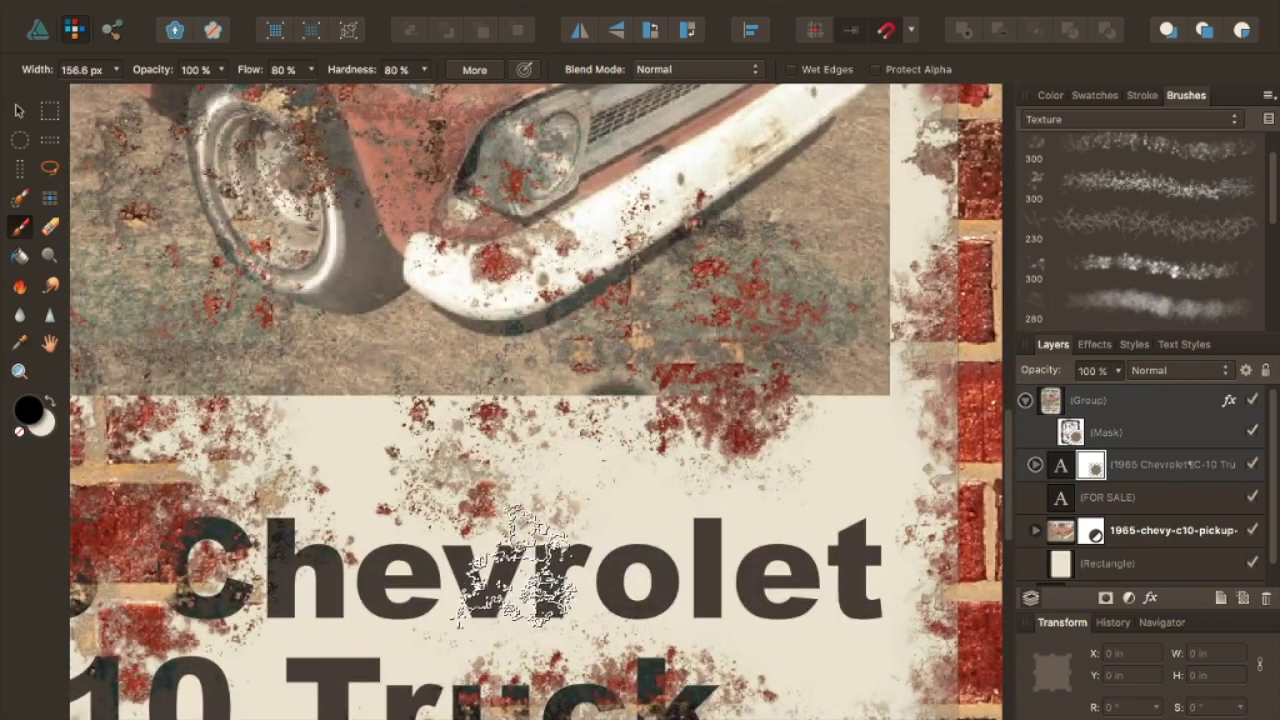
pyautogui.scroll(1, 515, 565)
pyautogui.moveTo(505, 563)
pyautogui.mouseDown()
pyautogui.moveTo(228, 531)
pyautogui.moveTo(292, 596)
pyautogui.moveTo(419, 588)
pyautogui.moveTo(694, 638)
pyautogui.moveTo(689, 617)
pyautogui.moveTo(492, 565)
pyautogui.moveTo(613, 552)
pyautogui.moveTo(754, 567)
pyautogui.moveTo(787, 545)
pyautogui.moveTo(825, 563)
pyautogui.mouseUp()
pyautogui.press('super+z')
pyautogui.press('super+z')
pyautogui.press('super+z')
pyautogui.press('super+z')
pyautogui.press('super+z')
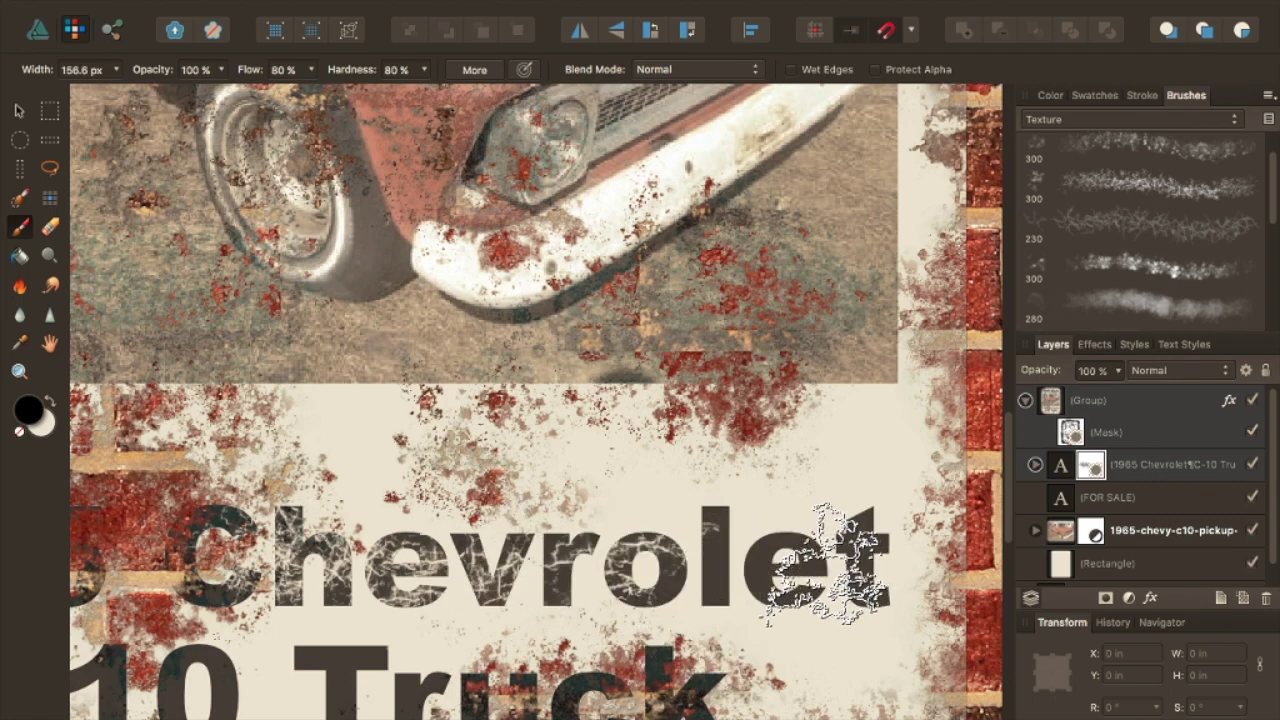
pyautogui.press('super+z')
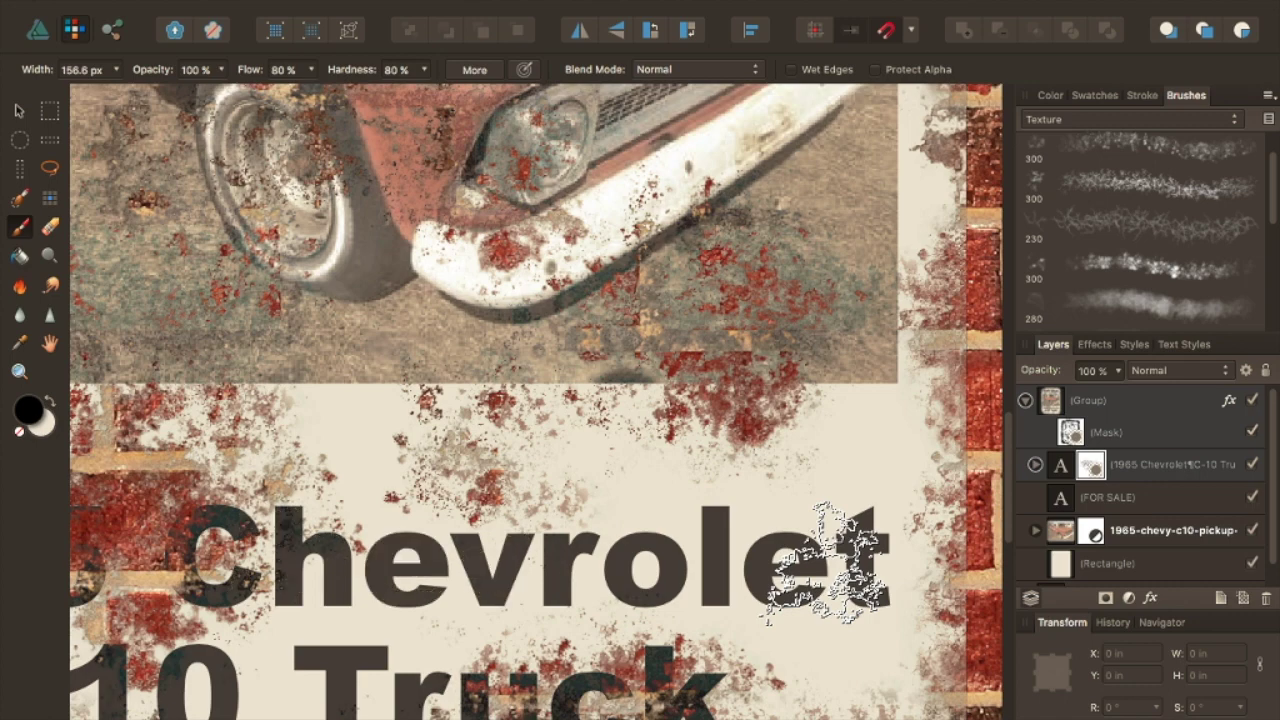
# Paint mottled wear across the word Chevrolet on the text layer's mask with the Grunge 5 brush at 300 px
pyautogui.click(1146, 275)
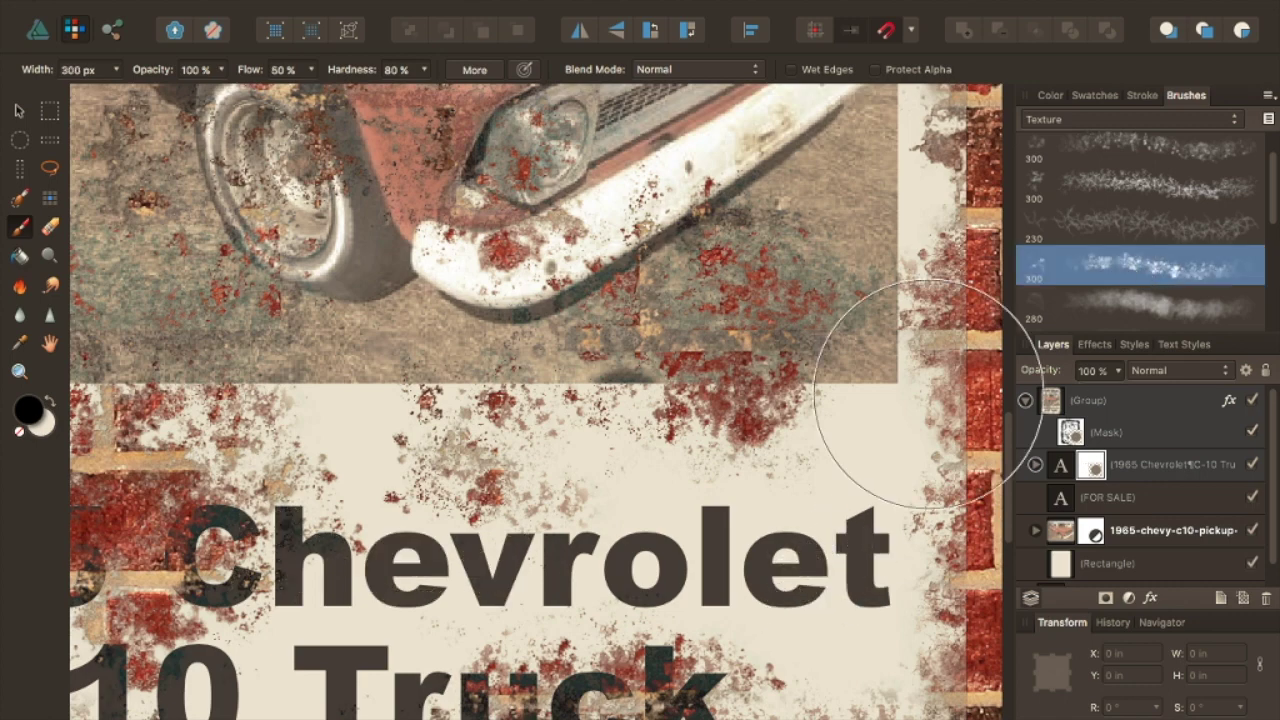
pyautogui.moveTo(670, 530)
pyautogui.mouseDown()
pyautogui.moveTo(645, 550)
pyautogui.moveTo(663, 537)
pyautogui.mouseUp()
pyautogui.press('super+z')
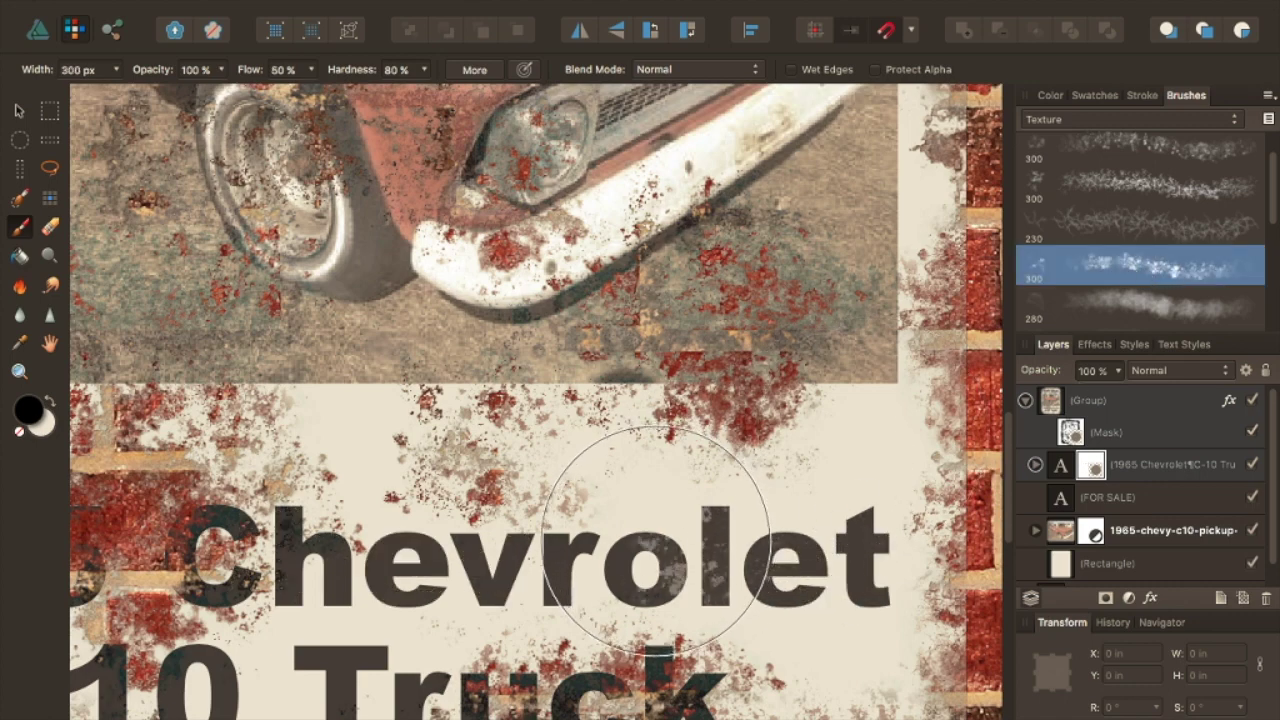
pyautogui.moveTo(286, 528)
pyautogui.mouseDown()
pyautogui.moveTo(258, 522)
pyautogui.moveTo(250, 500)
pyautogui.moveTo(440, 550)
pyautogui.moveTo(646, 580)
pyautogui.moveTo(671, 543)
pyautogui.moveTo(829, 557)
pyautogui.moveTo(740, 537)
pyautogui.moveTo(651, 469)
pyautogui.moveTo(651, 443)
pyautogui.moveTo(715, 515)
pyautogui.mouseUp()
pyautogui.scroll(-3, 715, 515)
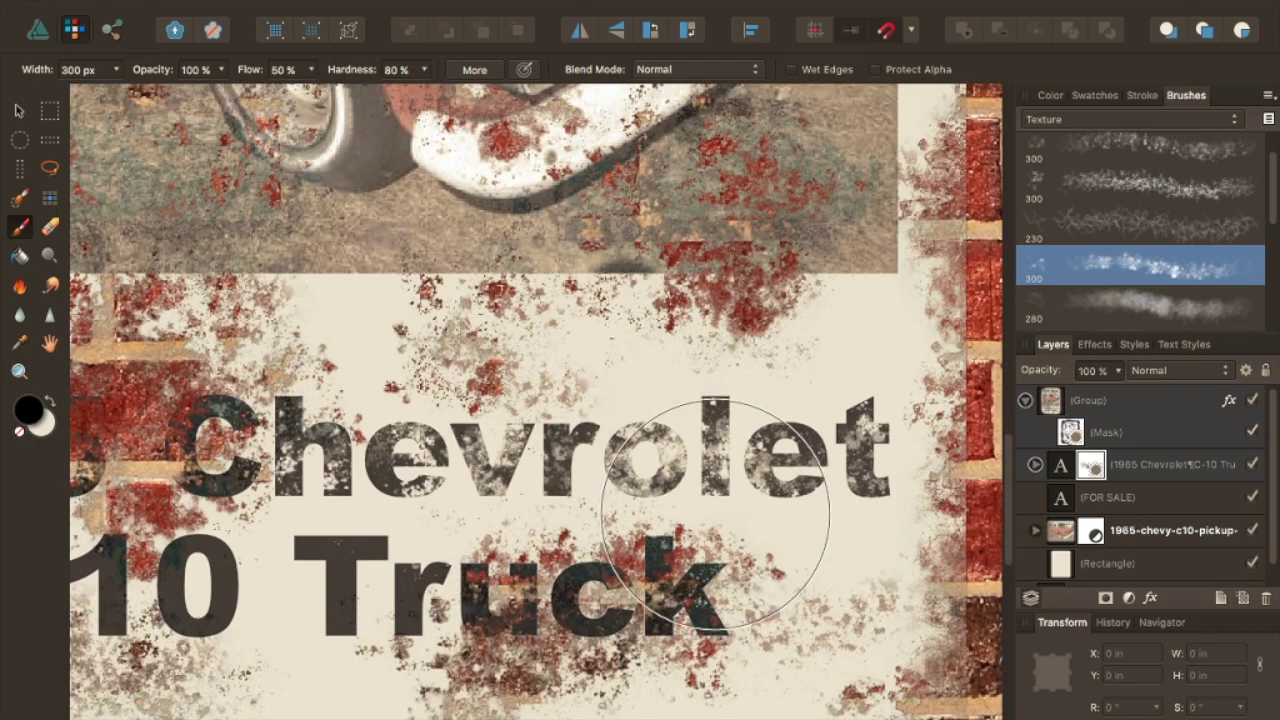
# Paint mottled wear across the words C-10 Truck and the number 1965 on the text layer's mask with the 300 px grunge brush
pyautogui.moveTo(345, 552)
pyautogui.mouseDown()
pyautogui.moveTo(304, 537)
pyautogui.moveTo(461, 592)
pyautogui.moveTo(633, 600)
pyautogui.moveTo(734, 574)
pyautogui.moveTo(790, 596)
pyautogui.moveTo(518, 558)
pyautogui.mouseUp()
pyautogui.hscroll(-10, 560, 550)
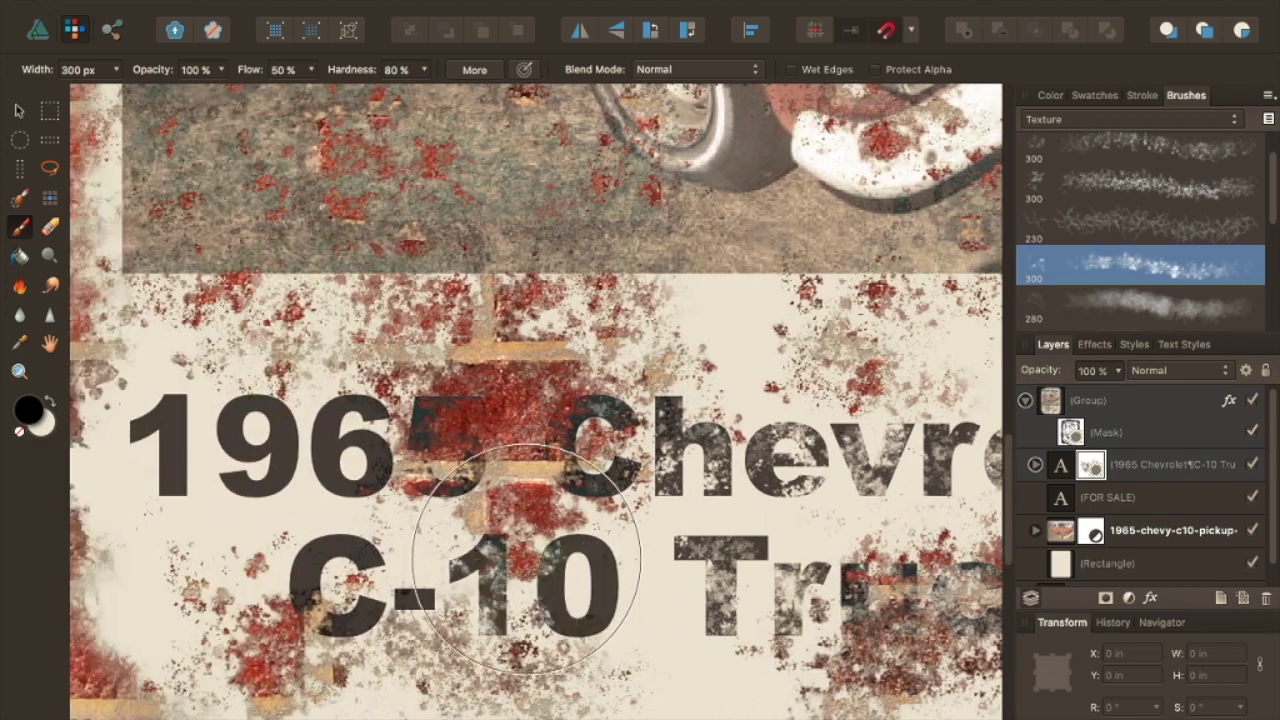
pyautogui.moveTo(643, 571)
pyautogui.mouseDown()
pyautogui.moveTo(736, 571)
pyautogui.moveTo(344, 578)
pyautogui.moveTo(429, 516)
pyautogui.moveTo(570, 499)
pyautogui.moveTo(575, 487)
pyautogui.moveTo(384, 468)
pyautogui.moveTo(339, 411)
pyautogui.moveTo(246, 406)
pyautogui.moveTo(362, 420)
pyautogui.moveTo(670, 408)
pyautogui.moveTo(735, 428)
pyautogui.mouseUp()
# Add a mask to the FOR SALE text layer and paint mottled wear across all its letters with the 300 px grunge brush
pyautogui.scroll(15, 730, 430)
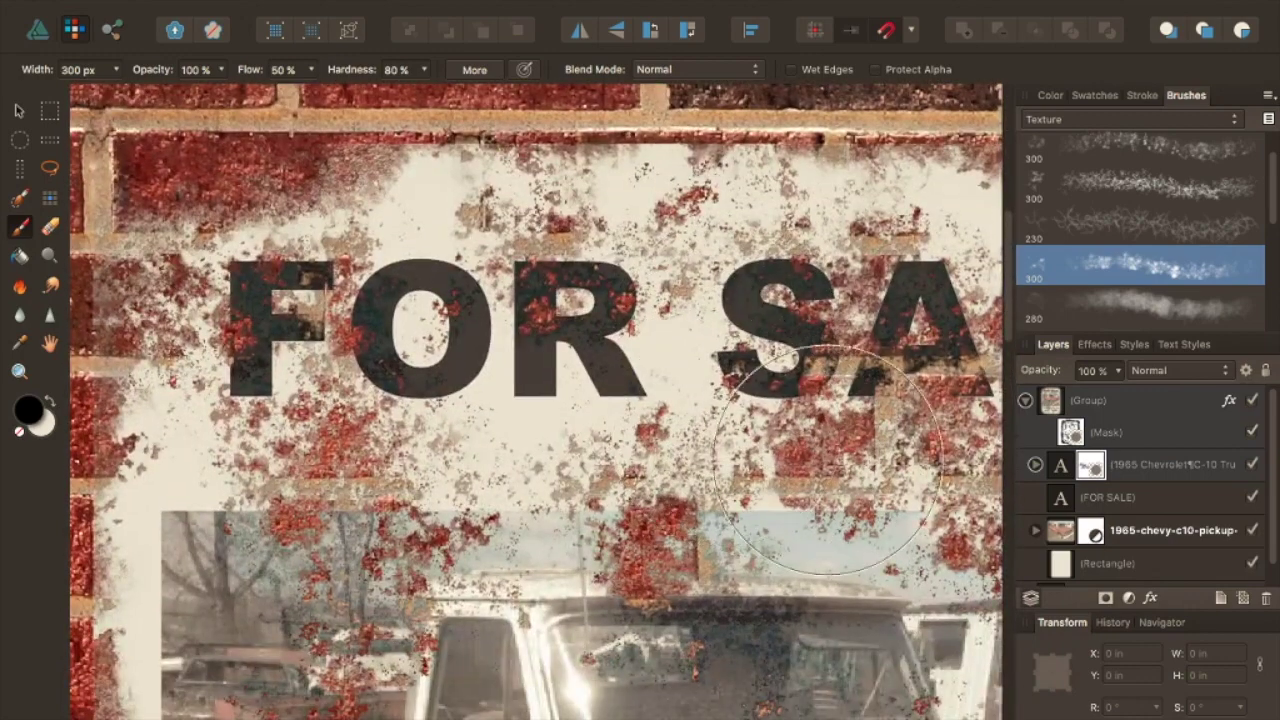
pyautogui.click(1092, 508)
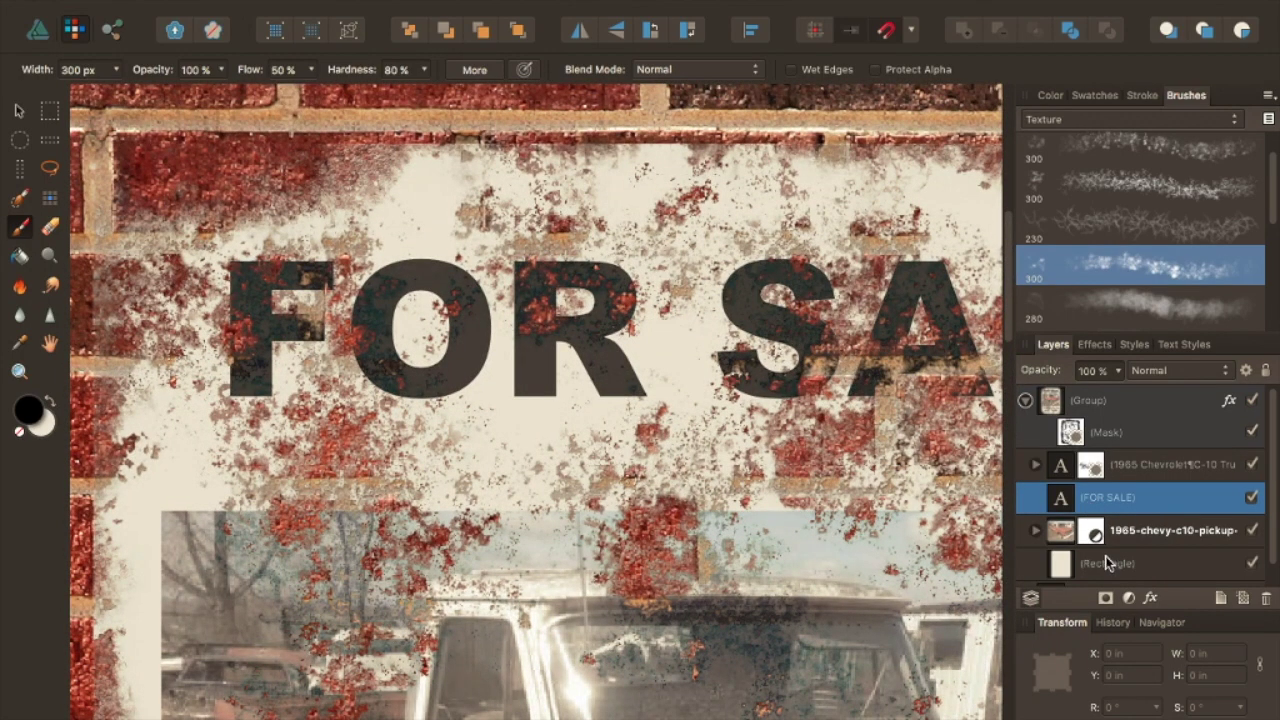
pyautogui.click(1106, 598)
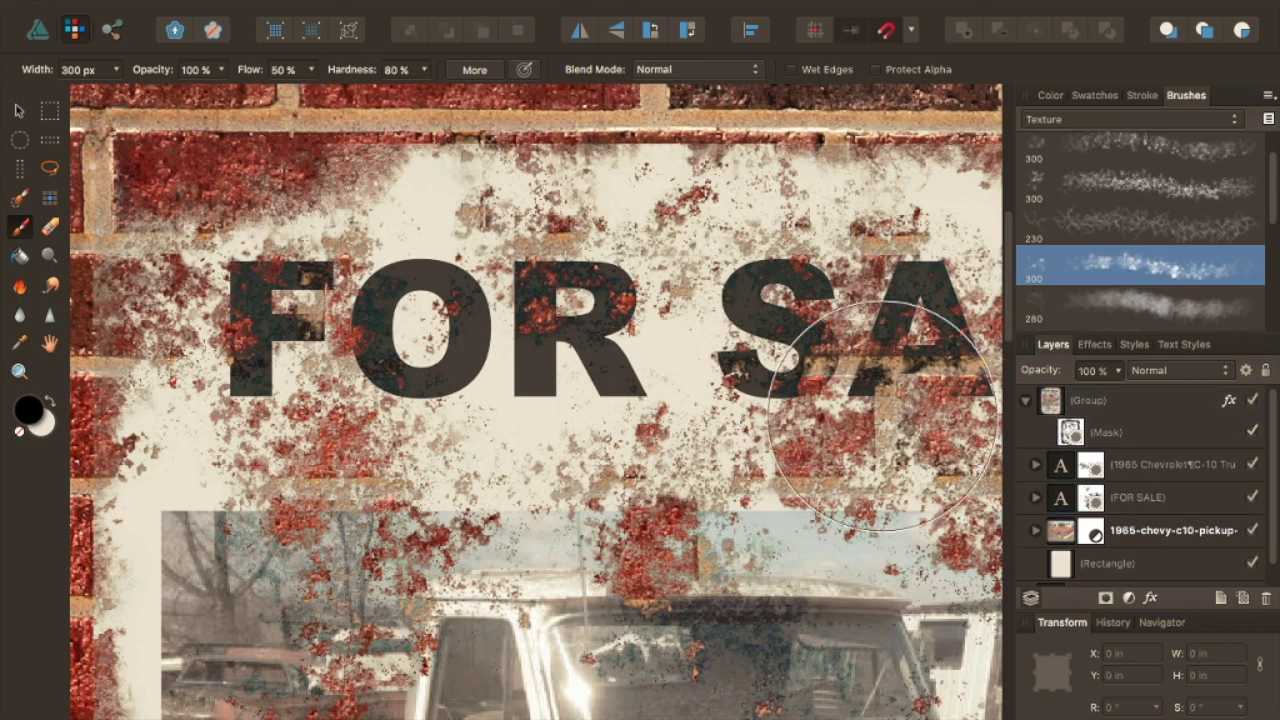
pyautogui.moveTo(268, 297)
pyautogui.mouseDown()
pyautogui.moveTo(381, 350)
pyautogui.moveTo(537, 319)
pyautogui.moveTo(551, 332)
pyautogui.moveTo(581, 298)
pyautogui.moveTo(667, 316)
pyautogui.moveTo(694, 355)
pyautogui.moveTo(632, 323)
pyautogui.moveTo(609, 290)
pyautogui.moveTo(638, 330)
pyautogui.moveTo(677, 343)
pyautogui.moveTo(625, 336)
pyautogui.moveTo(606, 259)
pyautogui.moveTo(516, 199)
pyautogui.moveTo(633, 314)
pyautogui.moveTo(653, 302)
pyautogui.moveTo(746, 302)
pyautogui.moveTo(860, 256)
pyautogui.mouseUp()
pyautogui.hscroll(3, 695, 345)
pyautogui.hscroll(5, 660, 340)
pyautogui.scroll(-5, 860, 256)
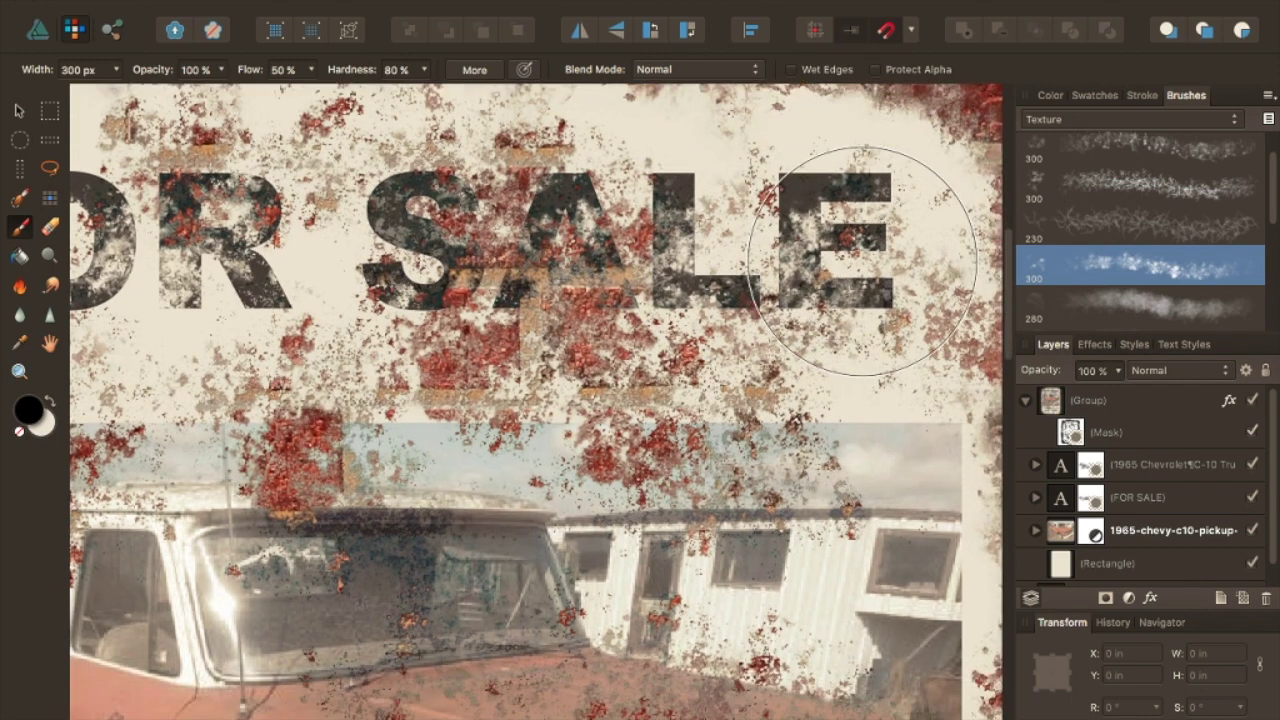
# Paint on the truck photo's adjustment layer with the 300 px grunge brush to bring back patches of the original red
pyautogui.scroll(-6, 862, 262)
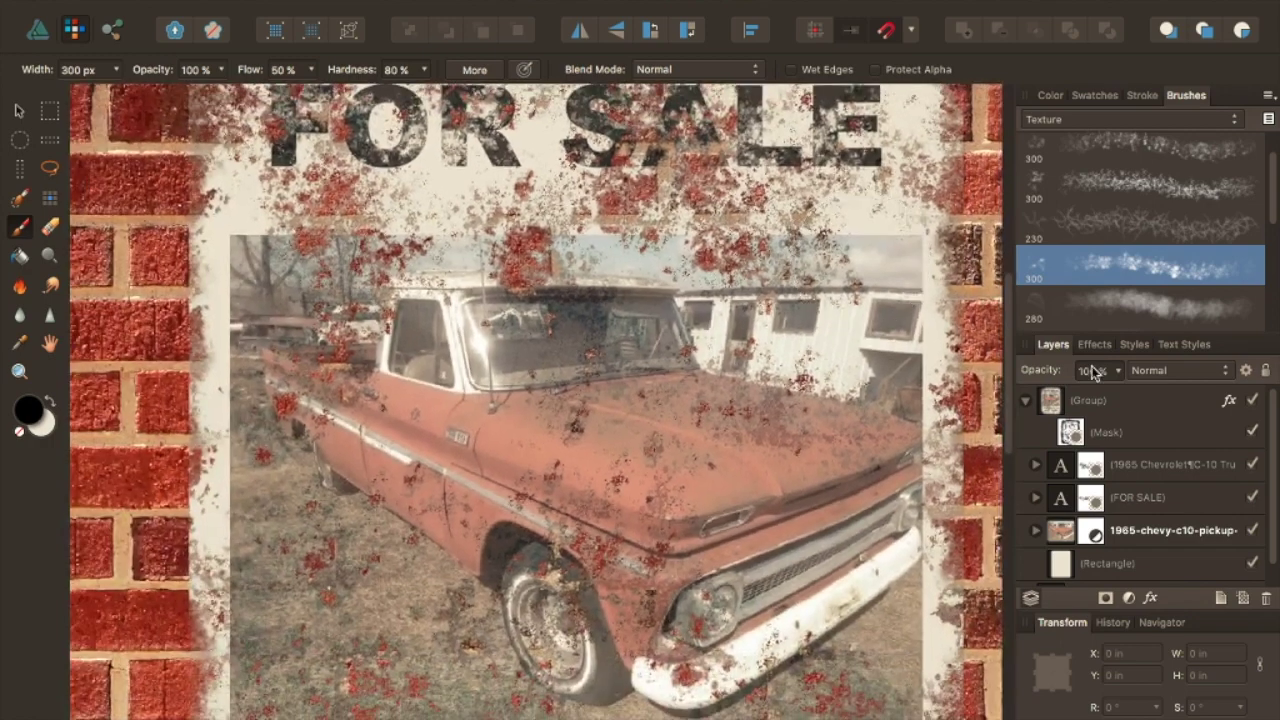
pyautogui.click(1068, 533)
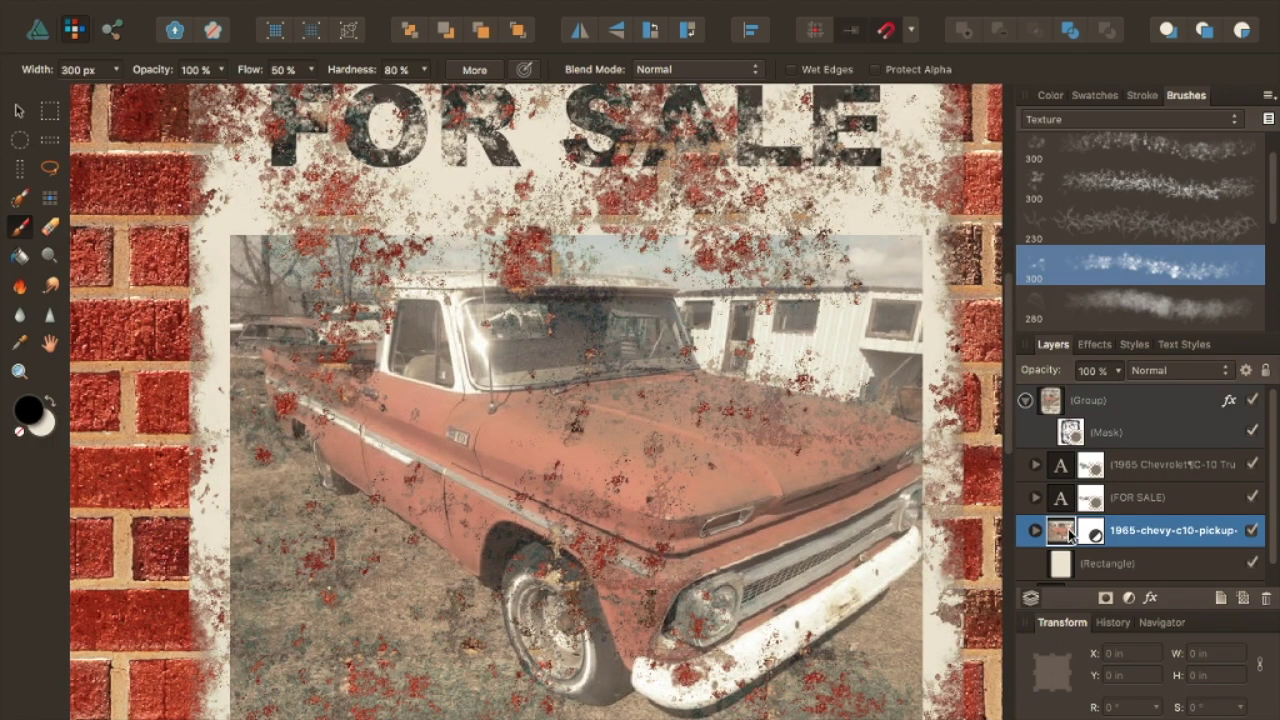
pyautogui.click(1094, 531)
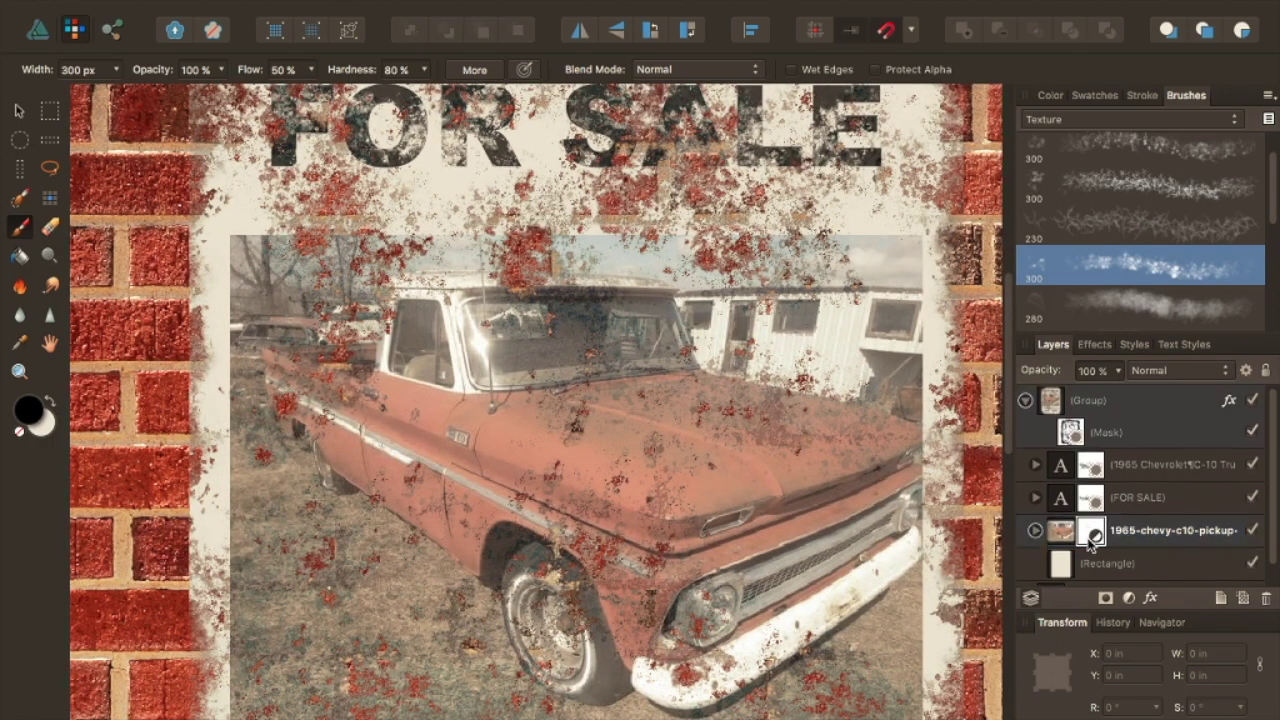
pyautogui.moveTo(641, 460)
pyautogui.mouseDown()
pyautogui.moveTo(573, 450)
pyautogui.moveTo(600, 448)
pyautogui.moveTo(559, 425)
pyautogui.moveTo(544, 431)
pyautogui.moveTo(607, 440)
pyautogui.moveTo(624, 450)
pyautogui.moveTo(512, 422)
pyautogui.moveTo(612, 466)
pyautogui.moveTo(654, 424)
pyautogui.moveTo(694, 457)
pyautogui.moveTo(766, 469)
pyautogui.moveTo(693, 499)
pyautogui.moveTo(506, 517)
pyautogui.moveTo(417, 447)
pyautogui.moveTo(454, 384)
pyautogui.moveTo(456, 297)
pyautogui.moveTo(356, 389)
pyautogui.moveTo(346, 428)
pyautogui.moveTo(799, 621)
pyautogui.moveTo(860, 514)
pyautogui.moveTo(894, 505)
pyautogui.moveTo(749, 491)
pyautogui.moveTo(780, 437)
pyautogui.moveTo(848, 435)
pyautogui.moveTo(721, 431)
pyautogui.moveTo(518, 392)
pyautogui.moveTo(405, 579)
pyautogui.moveTo(318, 565)
pyautogui.moveTo(280, 453)
pyautogui.moveTo(376, 566)
pyautogui.moveTo(407, 578)
pyautogui.moveTo(426, 634)
pyautogui.moveTo(514, 692)
pyautogui.moveTo(590, 650)
pyautogui.moveTo(891, 656)
pyautogui.moveTo(935, 622)
pyautogui.moveTo(840, 585)
pyautogui.moveTo(897, 396)
pyautogui.moveTo(852, 272)
pyautogui.moveTo(616, 258)
pyautogui.mouseUp()
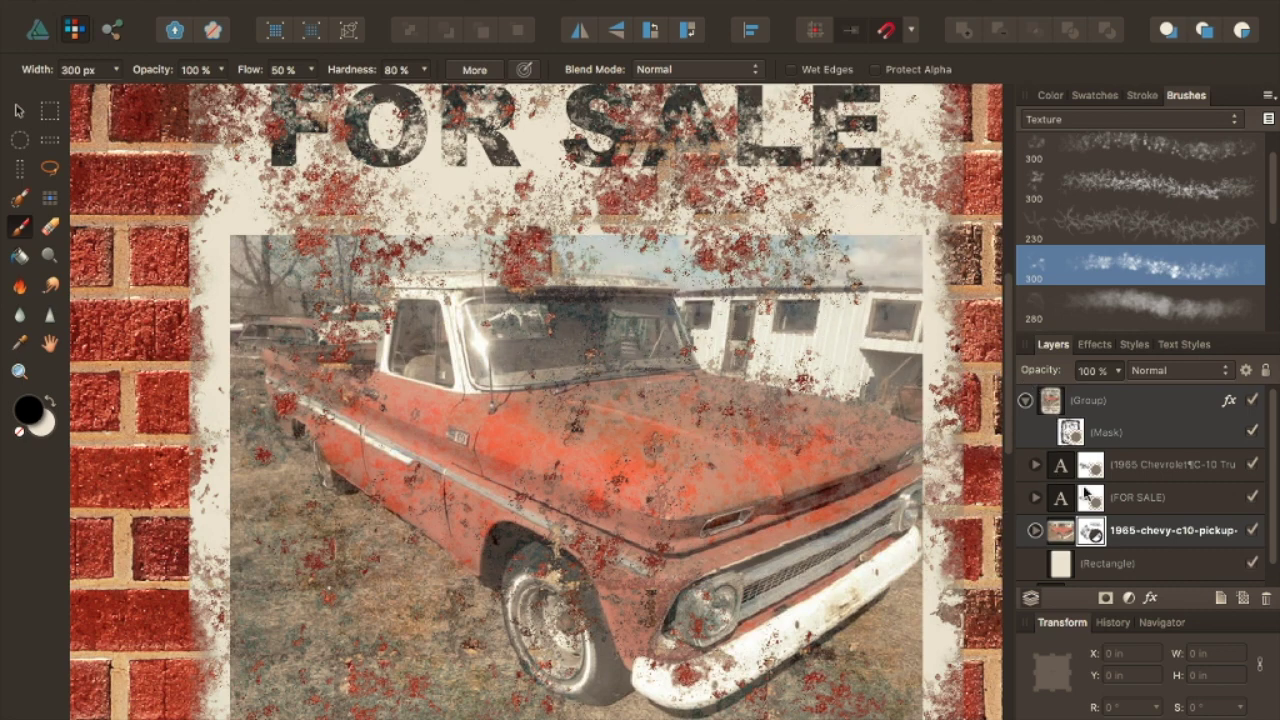
# Add a mask to the truck photo and paint worn patches over the body, bumper, grass and background with the 300 px grunge brush
pyautogui.click(1063, 538)
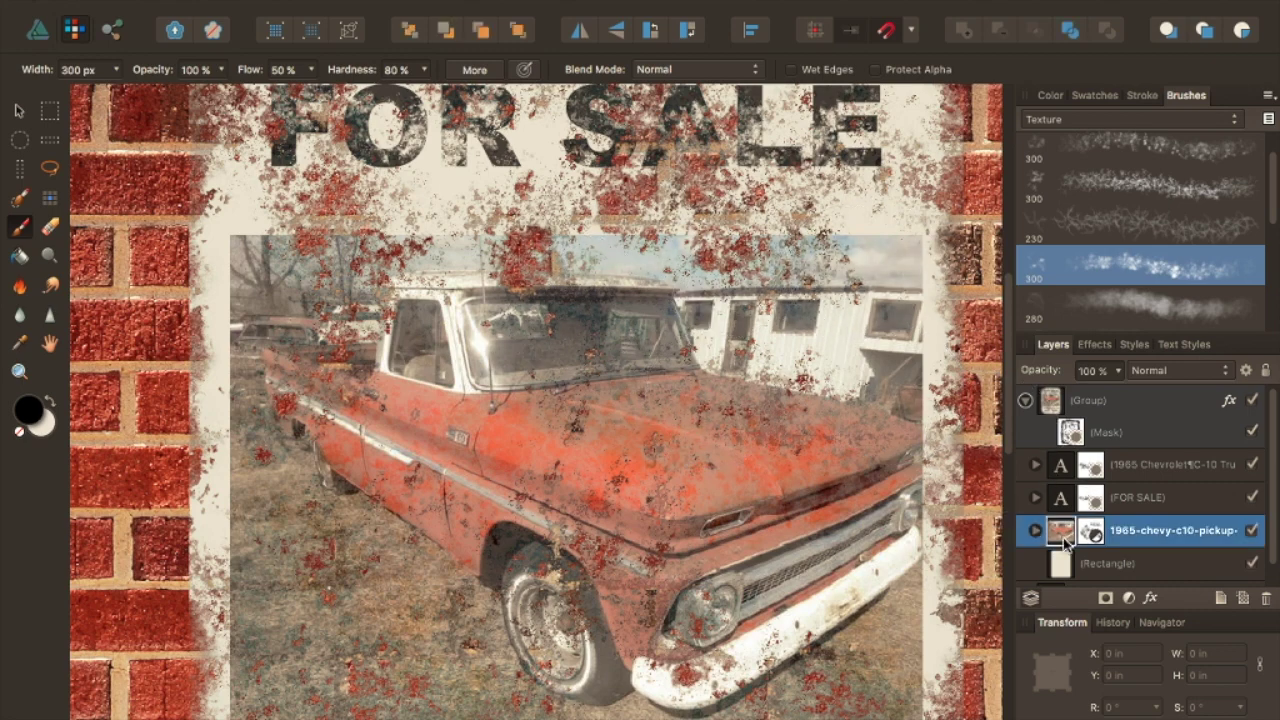
pyautogui.click(1105, 598)
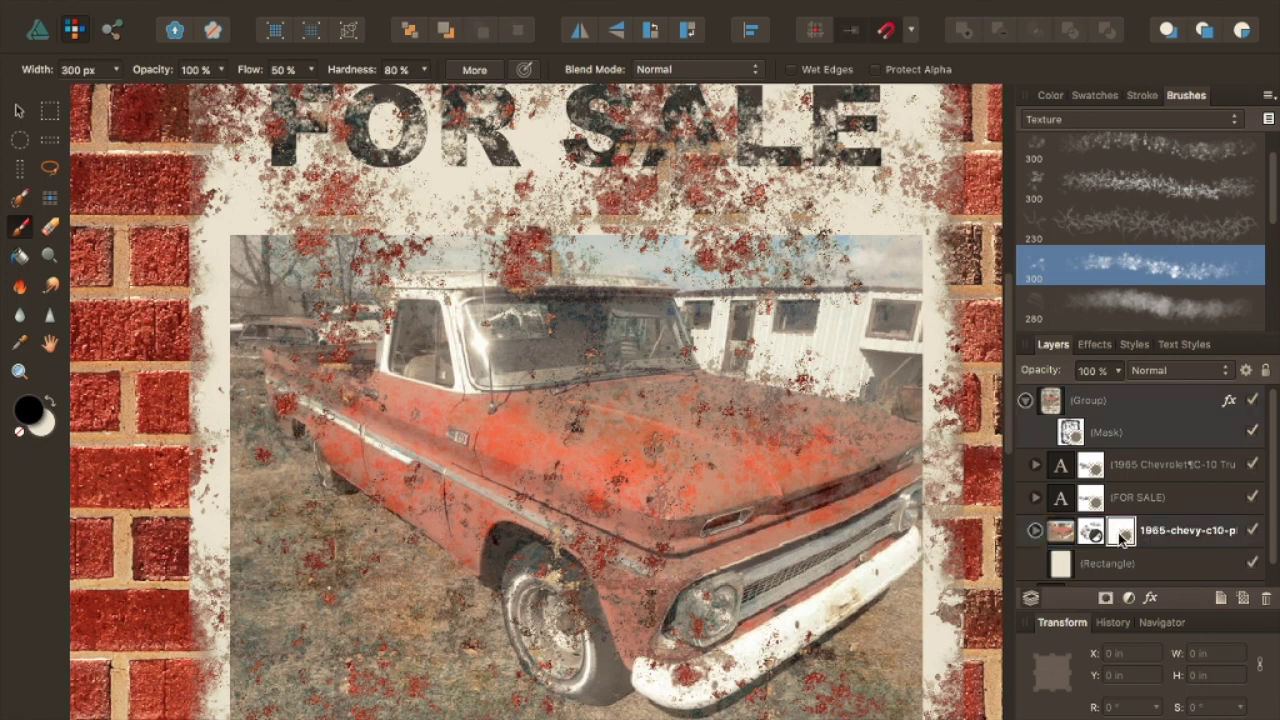
pyautogui.moveTo(460, 400)
pyautogui.mouseDown()
pyautogui.moveTo(330, 340)
pyautogui.moveTo(291, 246)
pyautogui.moveTo(305, 405)
pyautogui.moveTo(364, 432)
pyautogui.moveTo(340, 470)
pyautogui.moveTo(371, 543)
pyautogui.moveTo(455, 632)
pyautogui.moveTo(323, 560)
pyautogui.moveTo(519, 625)
pyautogui.mouseUp()
pyautogui.scroll(-2, 527, 617)
pyautogui.scroll(-1, 527, 617)
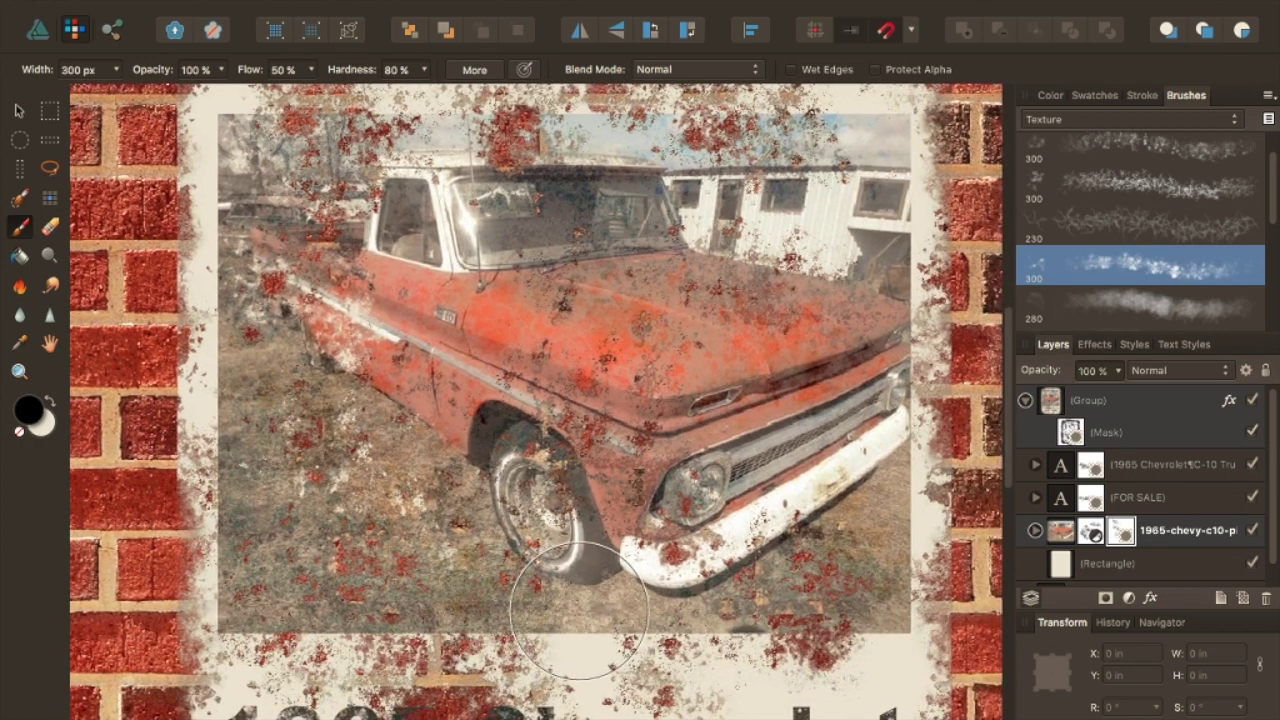
pyautogui.moveTo(721, 441)
pyautogui.mouseDown()
pyautogui.moveTo(774, 394)
pyautogui.moveTo(805, 405)
pyautogui.moveTo(875, 481)
pyautogui.moveTo(895, 614)
pyautogui.moveTo(932, 607)
pyautogui.moveTo(892, 611)
pyautogui.moveTo(912, 632)
pyautogui.moveTo(890, 597)
pyautogui.mouseUp()
pyautogui.scroll(5, 814, 386)
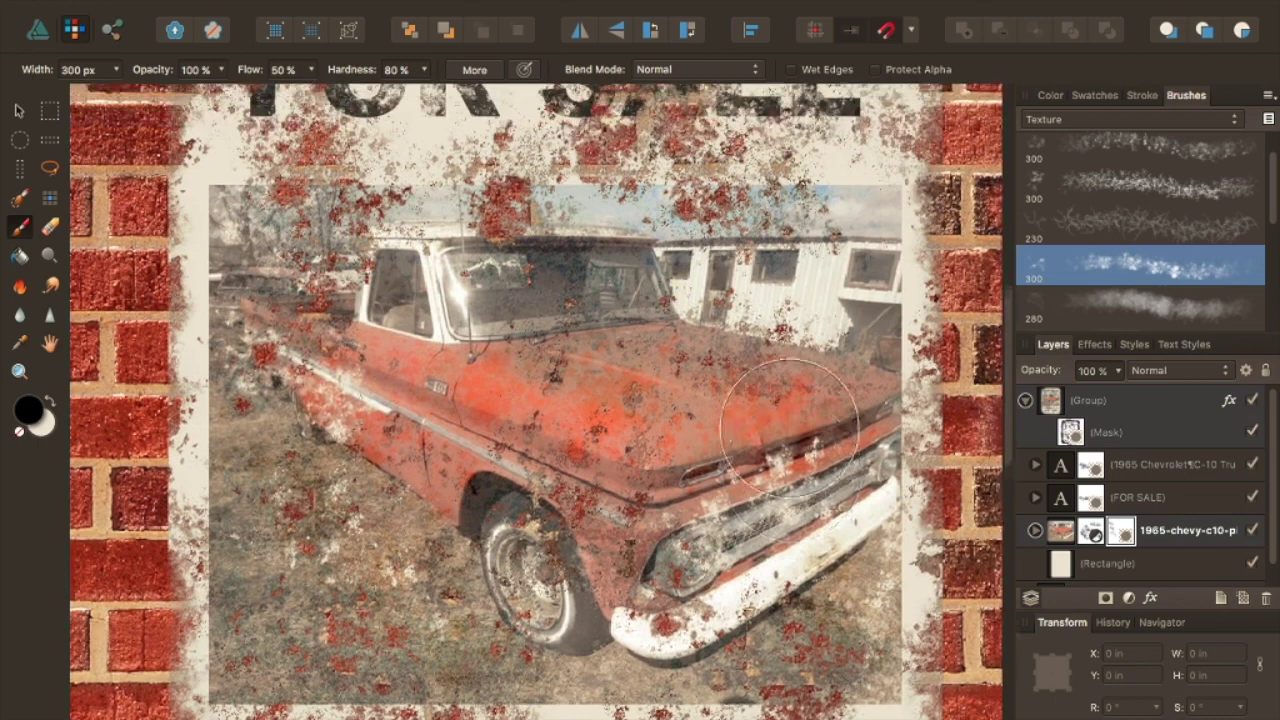
pyautogui.moveTo(865, 290)
pyautogui.mouseDown()
pyautogui.moveTo(830, 324)
pyautogui.moveTo(869, 321)
pyautogui.moveTo(869, 302)
pyautogui.moveTo(849, 290)
pyautogui.moveTo(886, 316)
pyautogui.moveTo(853, 302)
pyautogui.moveTo(882, 318)
pyautogui.moveTo(832, 360)
pyautogui.moveTo(565, 241)
pyautogui.moveTo(602, 275)
pyautogui.moveTo(656, 262)
pyautogui.moveTo(580, 273)
pyautogui.moveTo(618, 373)
pyautogui.moveTo(624, 360)
pyautogui.moveTo(455, 397)
pyautogui.moveTo(444, 367)
pyautogui.moveTo(485, 463)
pyautogui.moveTo(405, 319)
pyautogui.moveTo(420, 269)
pyautogui.moveTo(441, 359)
pyautogui.moveTo(445, 452)
pyautogui.mouseUp()
pyautogui.scroll(-5, 445, 452)
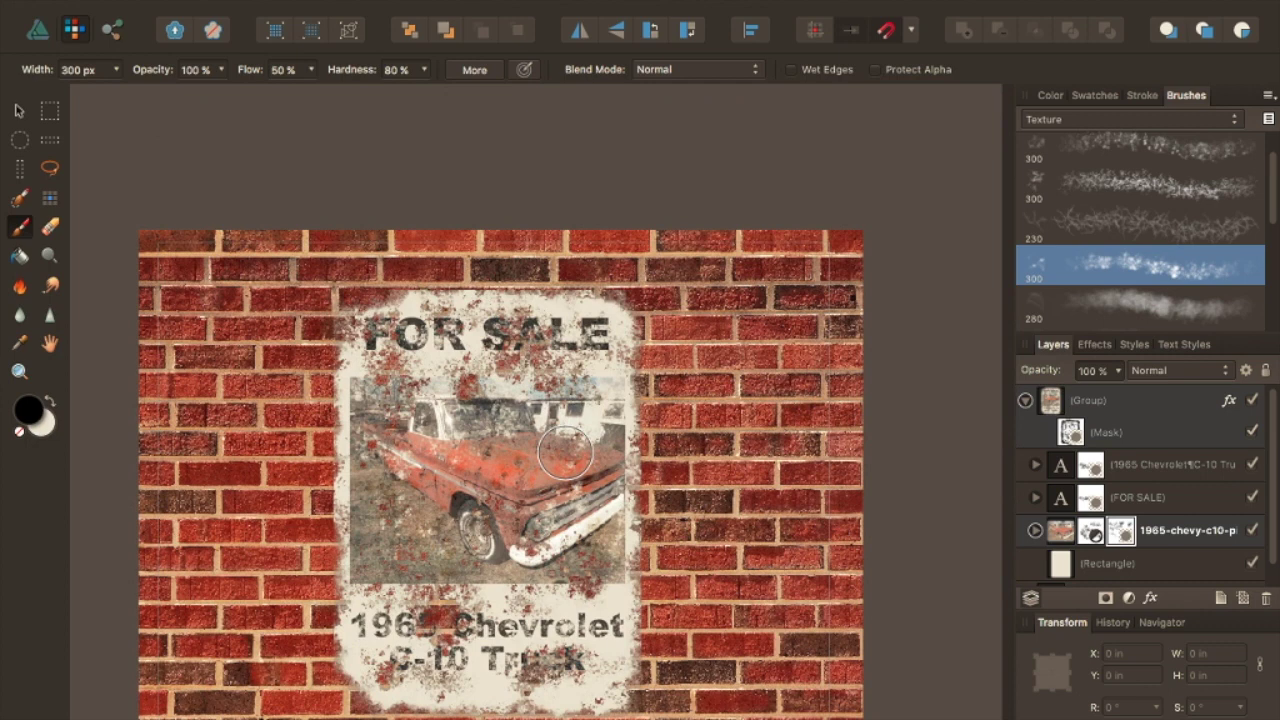
# Return to the Designer persona and replace the FOR SALE heading text with WANTED
pyautogui.scroll(-2, 625, 455)
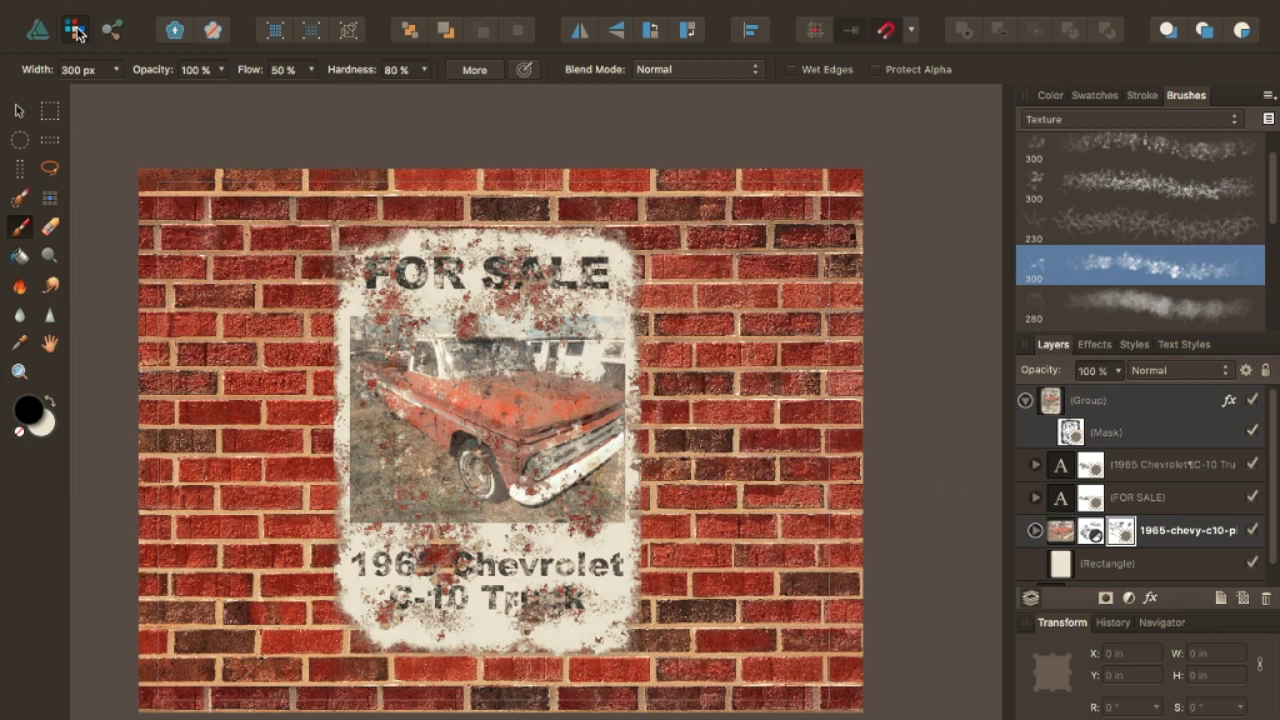
pyautogui.click(44, 32)
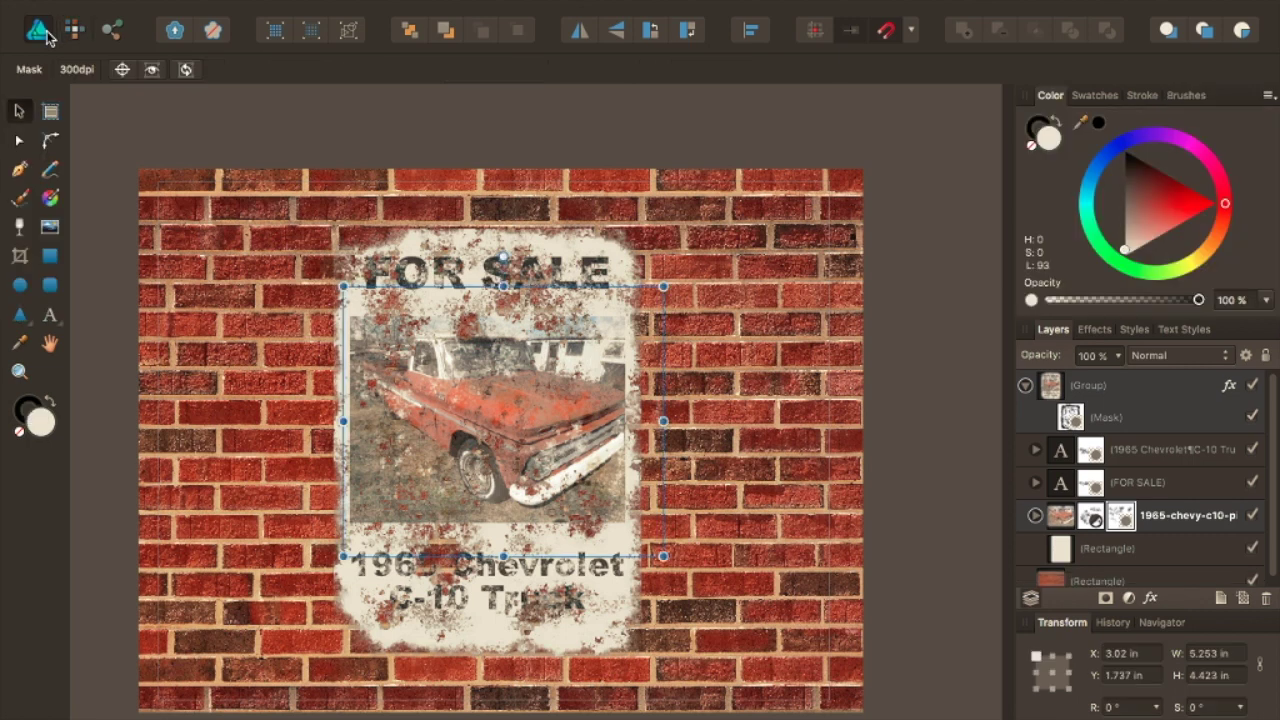
pyautogui.click(50, 314)
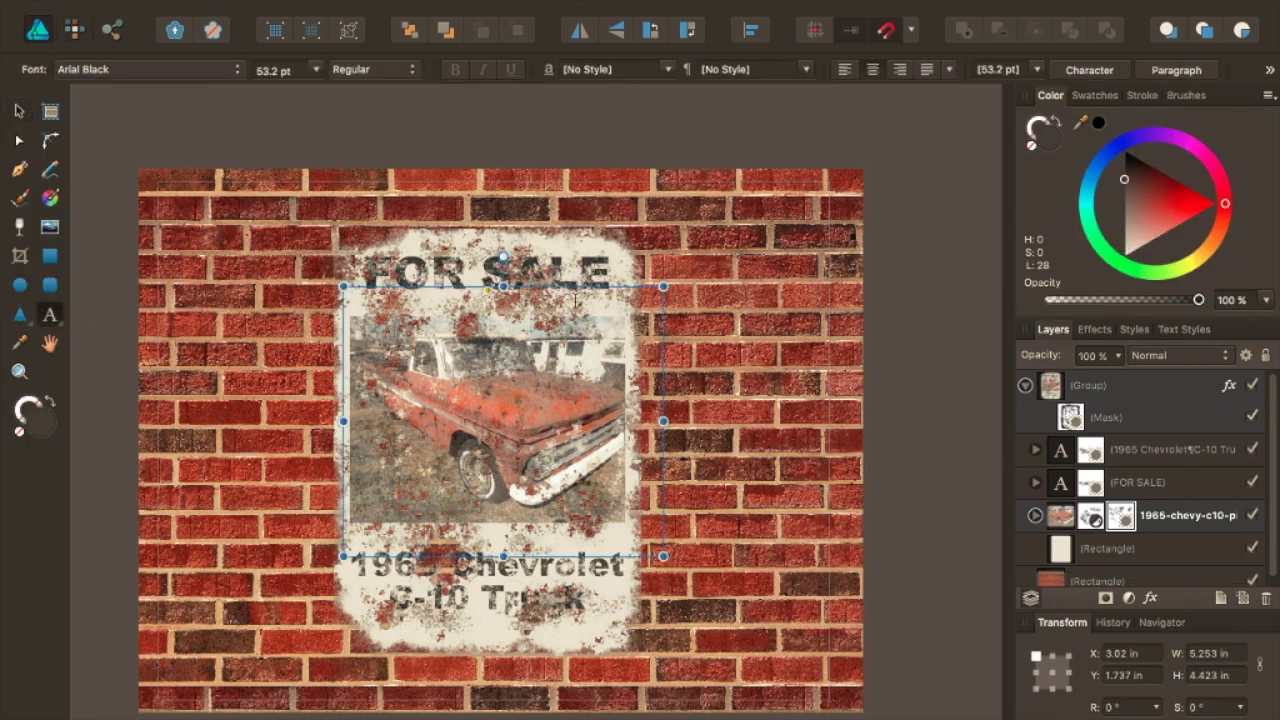
pyautogui.click(1072, 484)
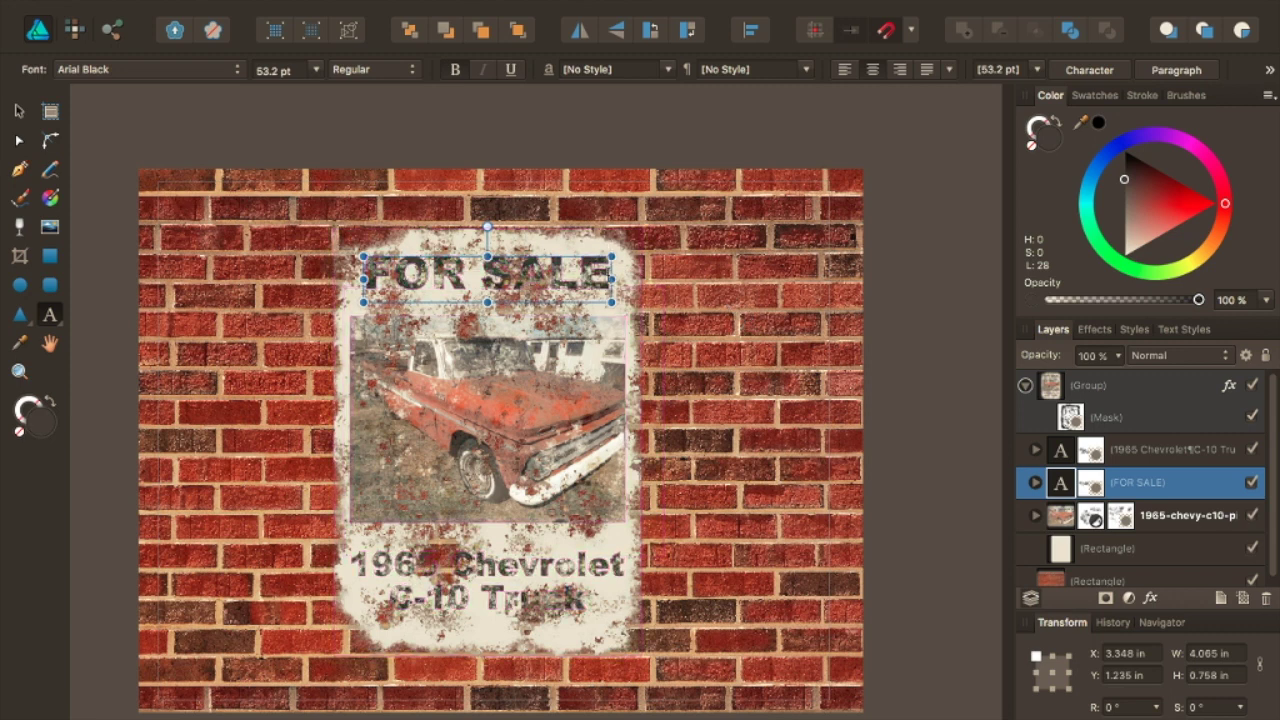
pyautogui.click(619, 288)
pyautogui.press('BackSpace')
pyautogui.press('BackSpace')
pyautogui.press('BackSpace')
pyautogui.press('BackSpace')
pyautogui.press('BackSpace')
pyautogui.press('BackSpace')
pyautogui.press('BackSpace')
pyautogui.press('BackSpace')
pyautogui.write('WANTED')
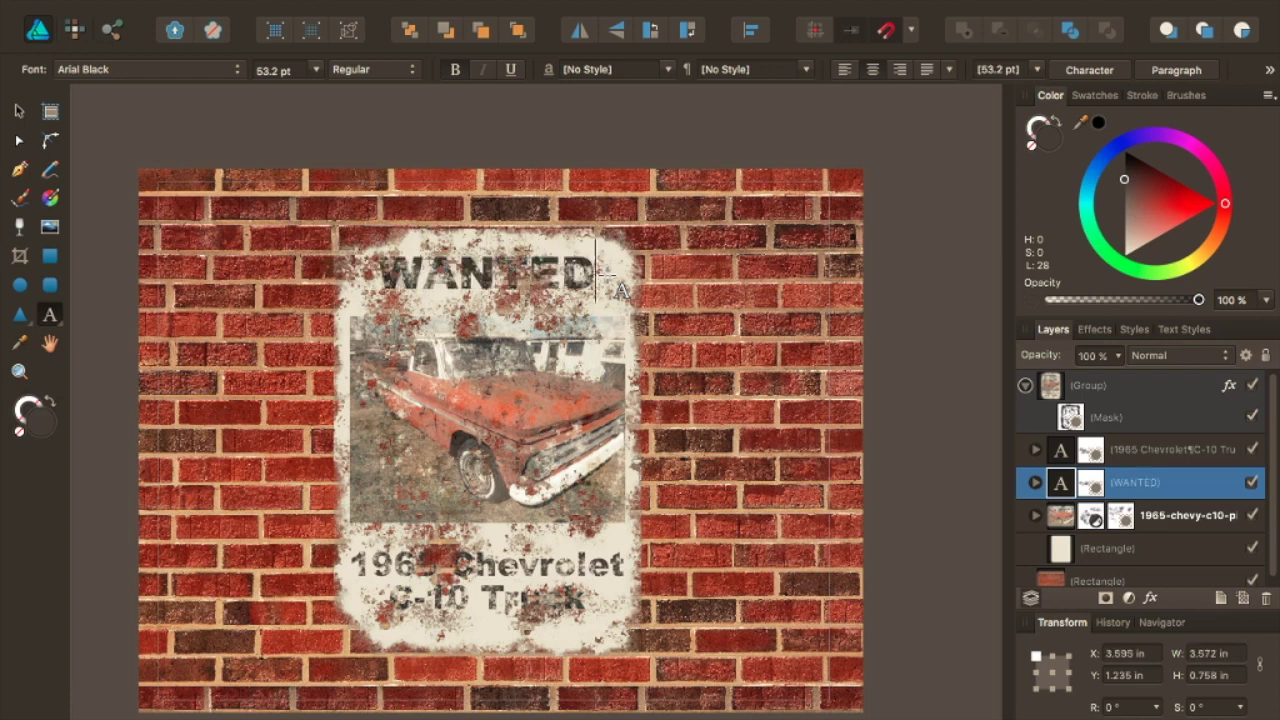
pyautogui.press('Escape')
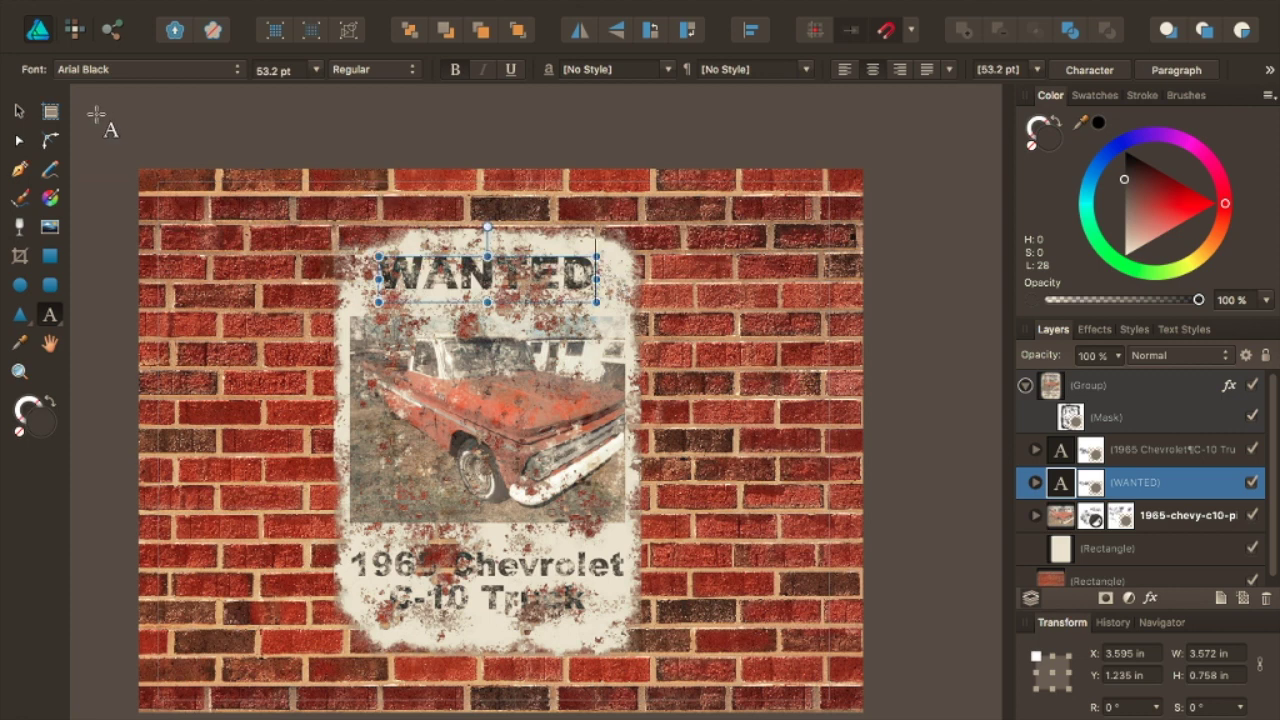
# Move the WANTED heading slightly to about X 3.73 in, Y 1.264 in, and slant it with a horizontal shear of about -24.6°
pyautogui.click(19, 111)
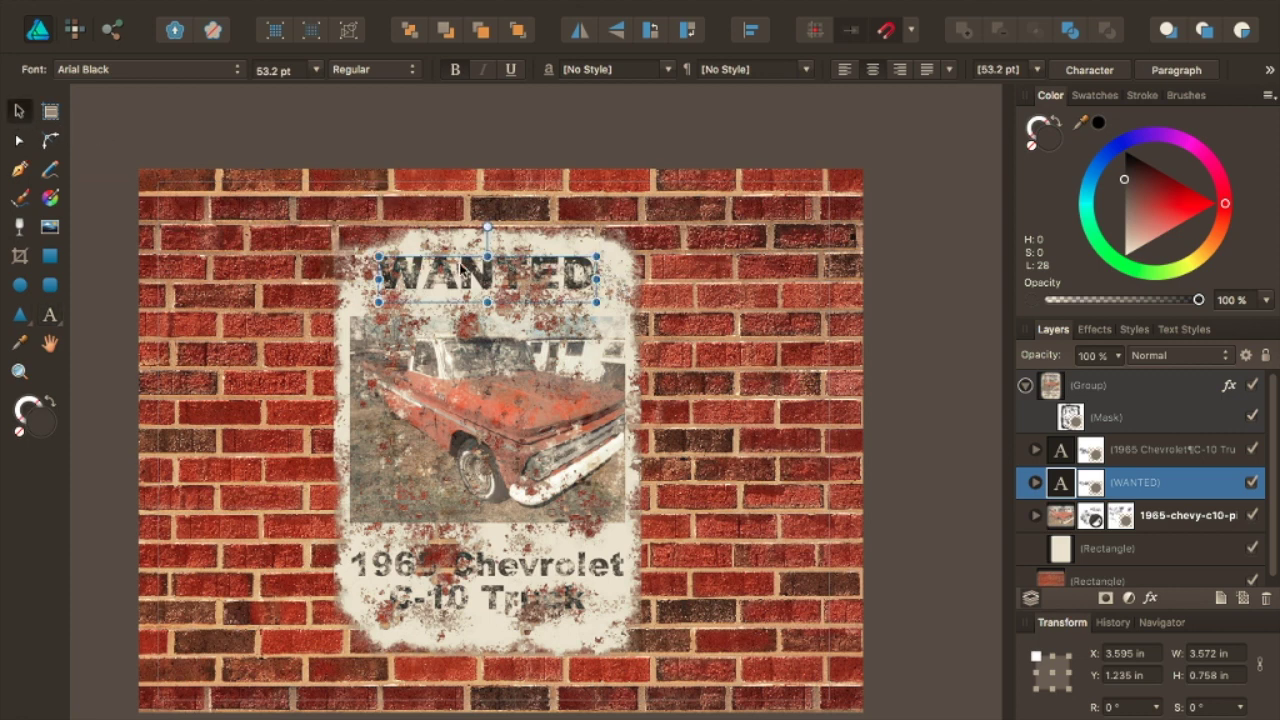
pyautogui.hscroll(-1, 474, 273)
pyautogui.moveTo(488, 279); pyautogui.dragTo(494, 284)
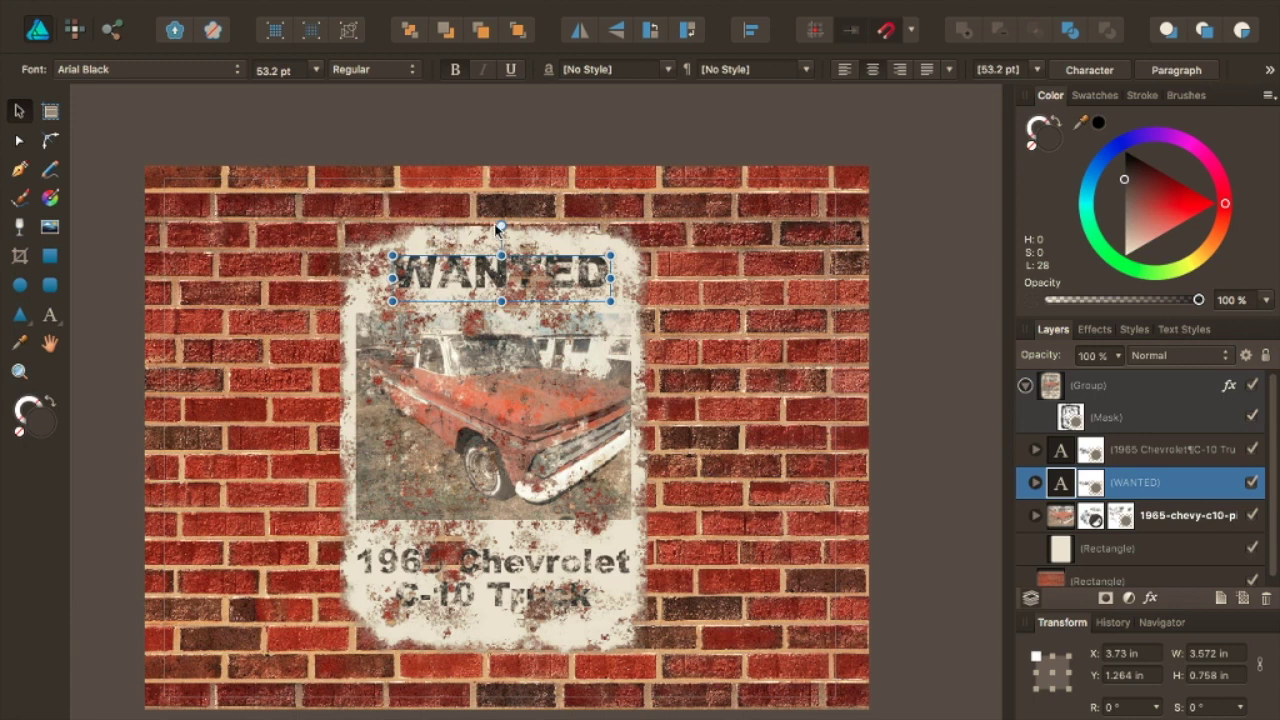
pyautogui.scroll(5, 518, 247)
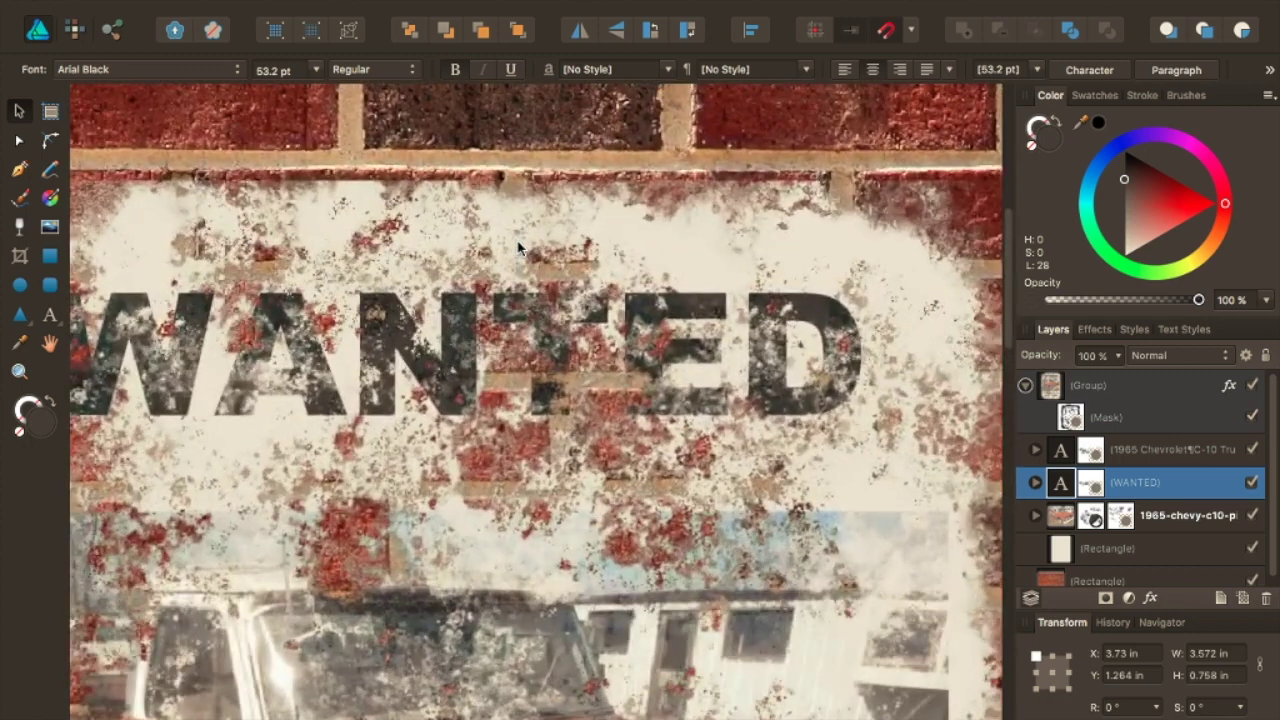
pyautogui.click(700, 440)
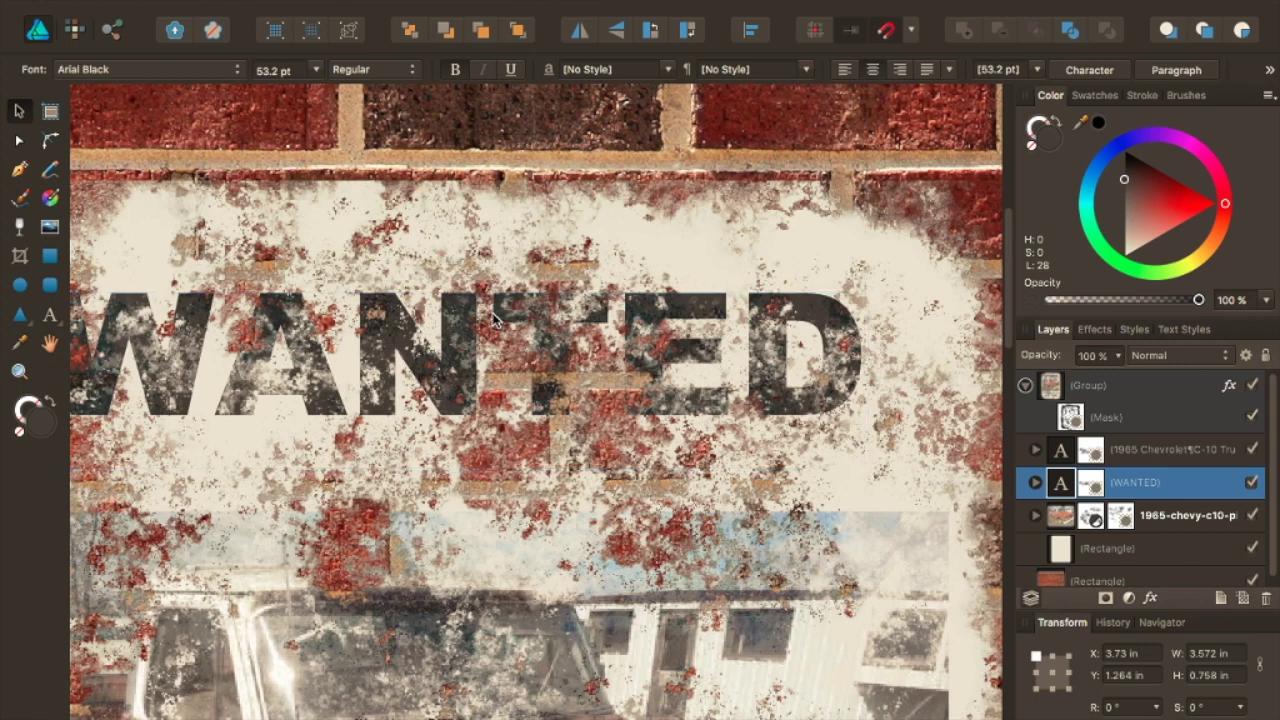
pyautogui.hscroll(-3, 493, 318)
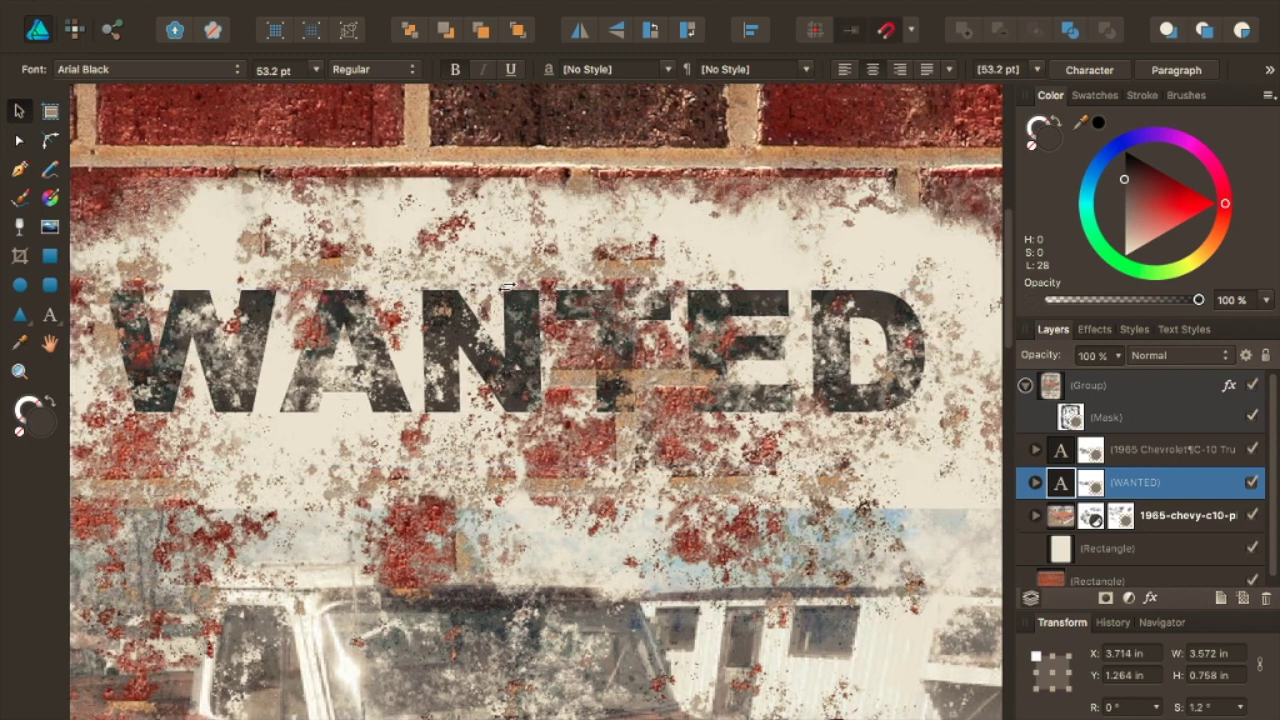
pyautogui.moveTo(507, 289); pyautogui.dragTo(594, 298)
# Shear both ends of the WANTED heading vertically so it rises to the right at about 6.3°, with a shear of about -30.9°
pyautogui.scroll(3, 598, 343)
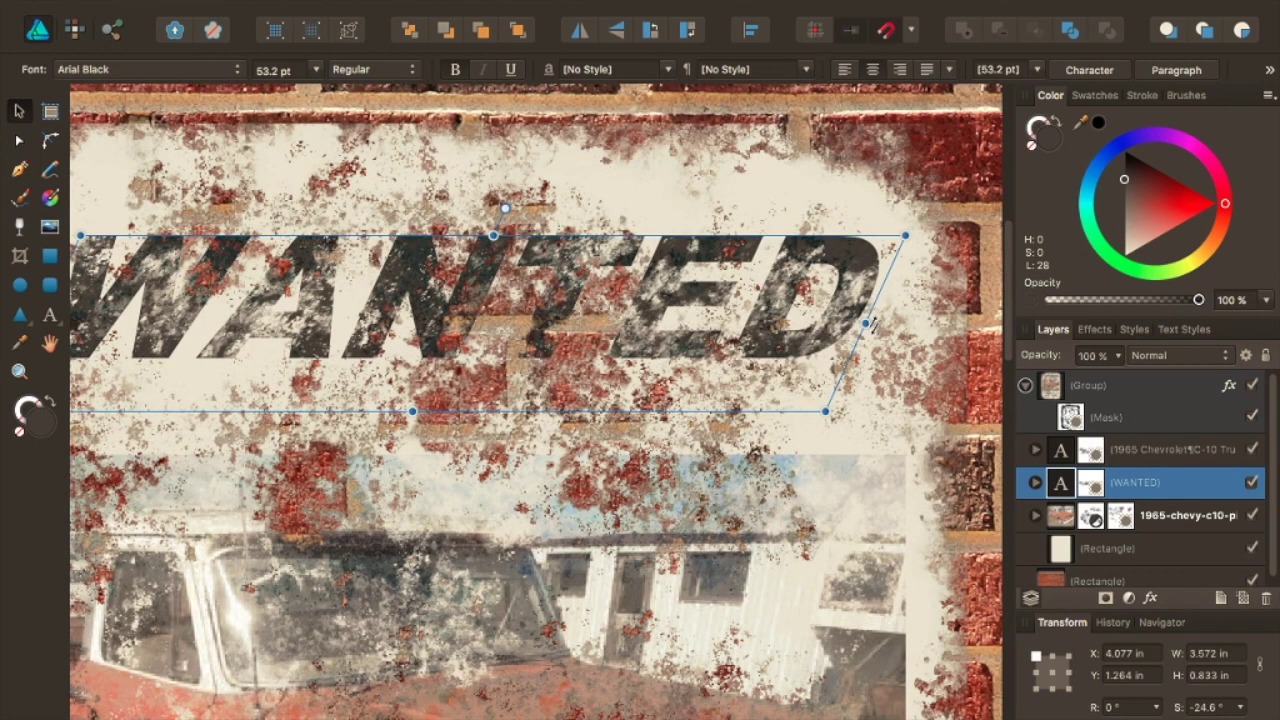
pyautogui.moveTo(880, 312); pyautogui.dragTo(900, 250)
pyautogui.hscroll(-5, 720, 350)
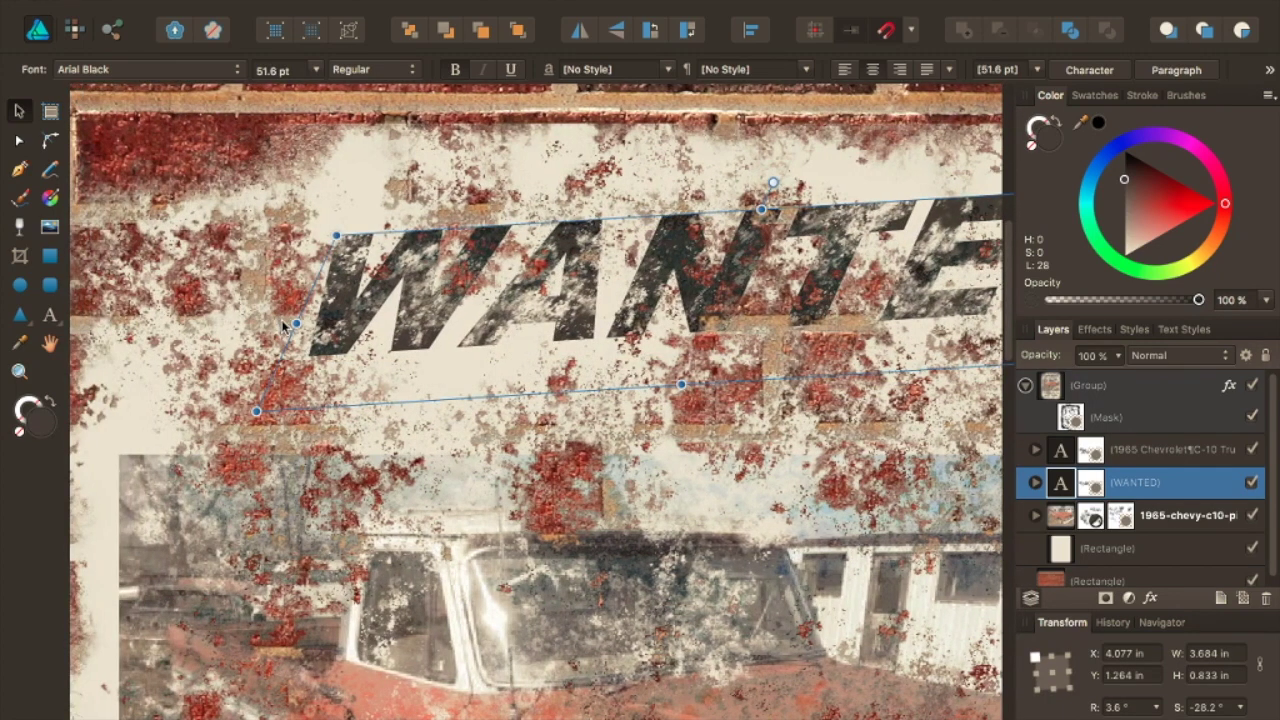
pyautogui.moveTo(294, 323); pyautogui.dragTo(259, 368)
pyautogui.hscroll(4, 528, 343)
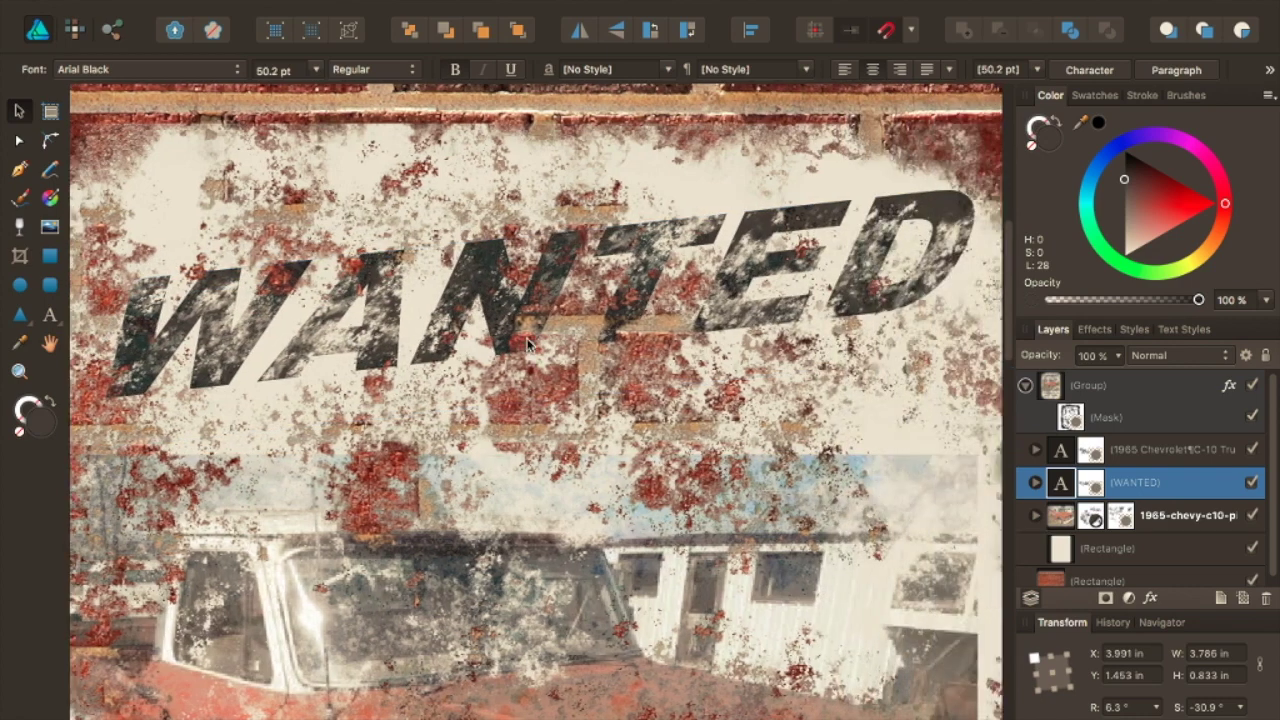
# Reposition the slanted WANTED heading above the truck photo at about X 3.766 in, Y 1.408 in, and deselect everything
pyautogui.scroll(-5, 524, 343)
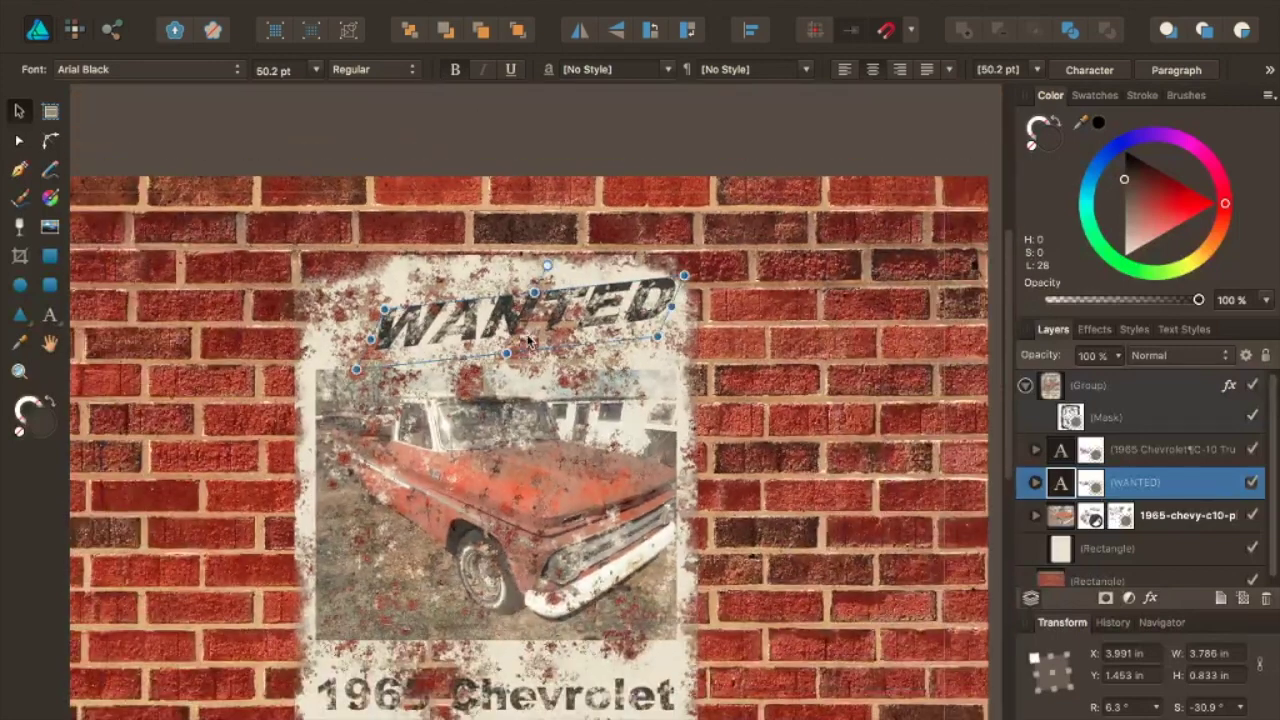
pyautogui.moveTo(512, 324); pyautogui.dragTo(491, 318)
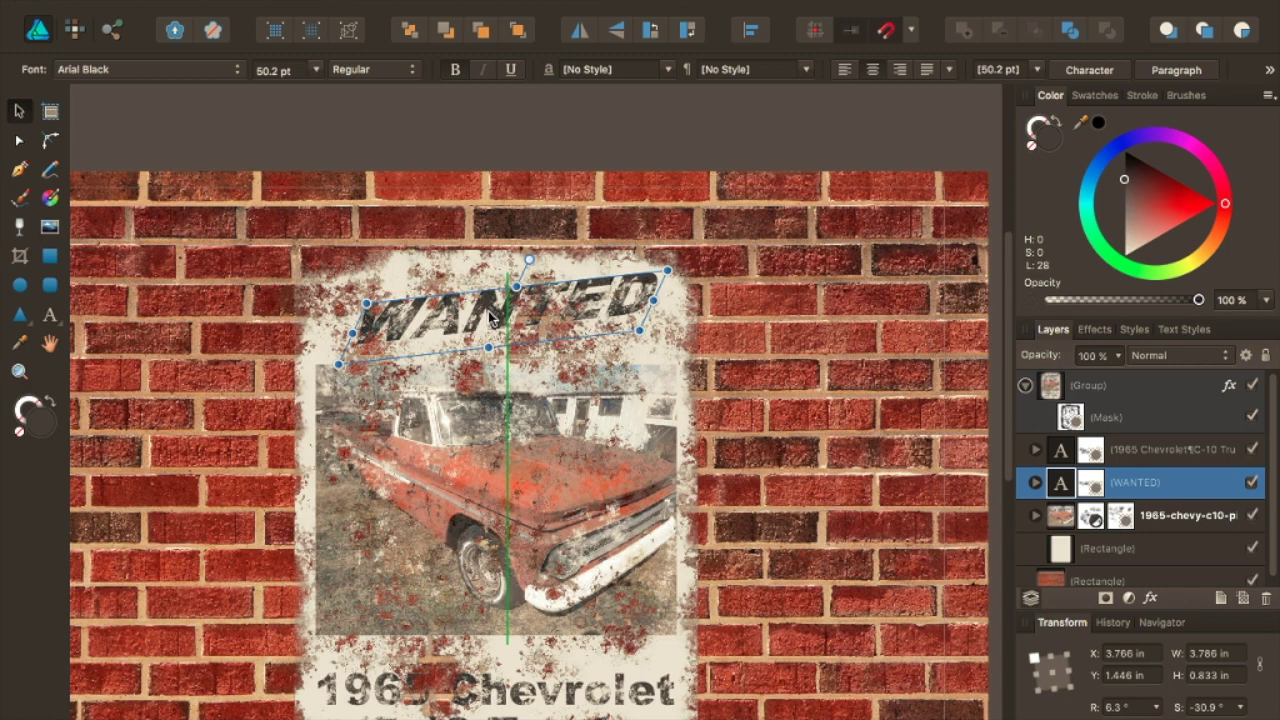
pyautogui.moveTo(490, 318); pyautogui.dragTo(489, 315)
pyautogui.scroll(-2, 470, 314)
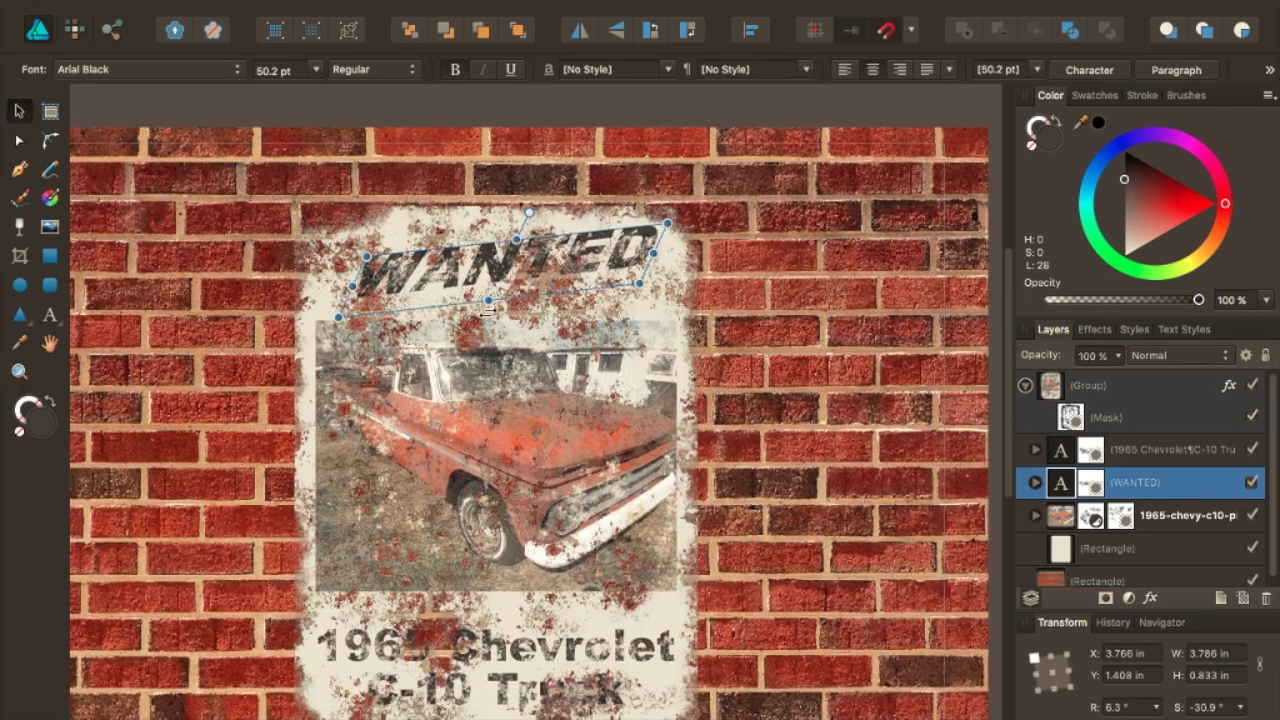
pyautogui.click(262, 232)
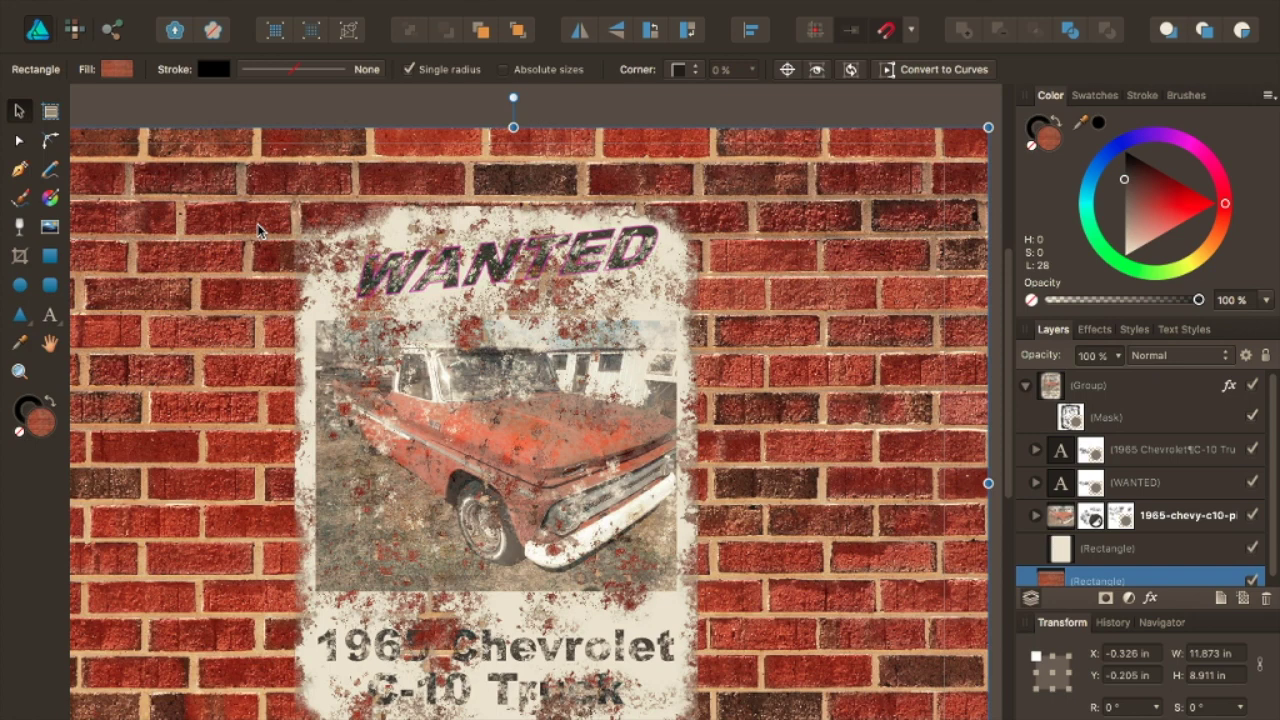
pyautogui.click(113, 113)
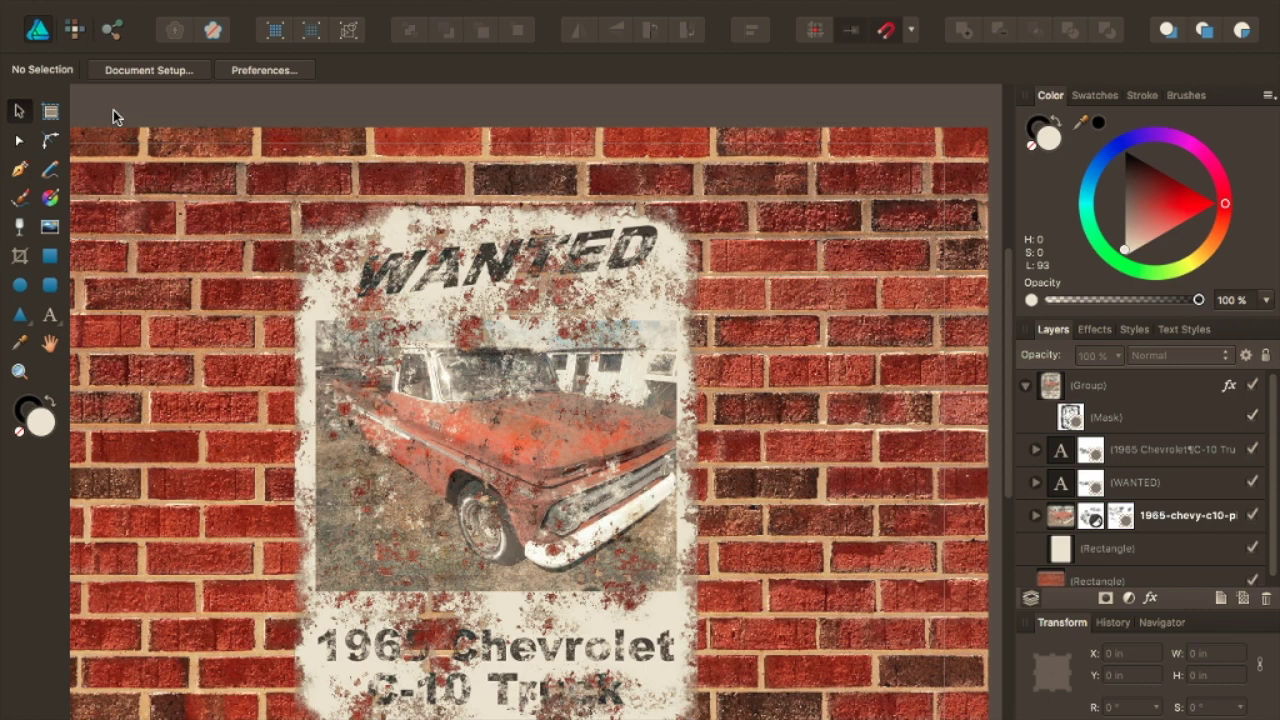
# Check the program's version number in its About window and dismiss the window
pyautogui.click(108, 1)
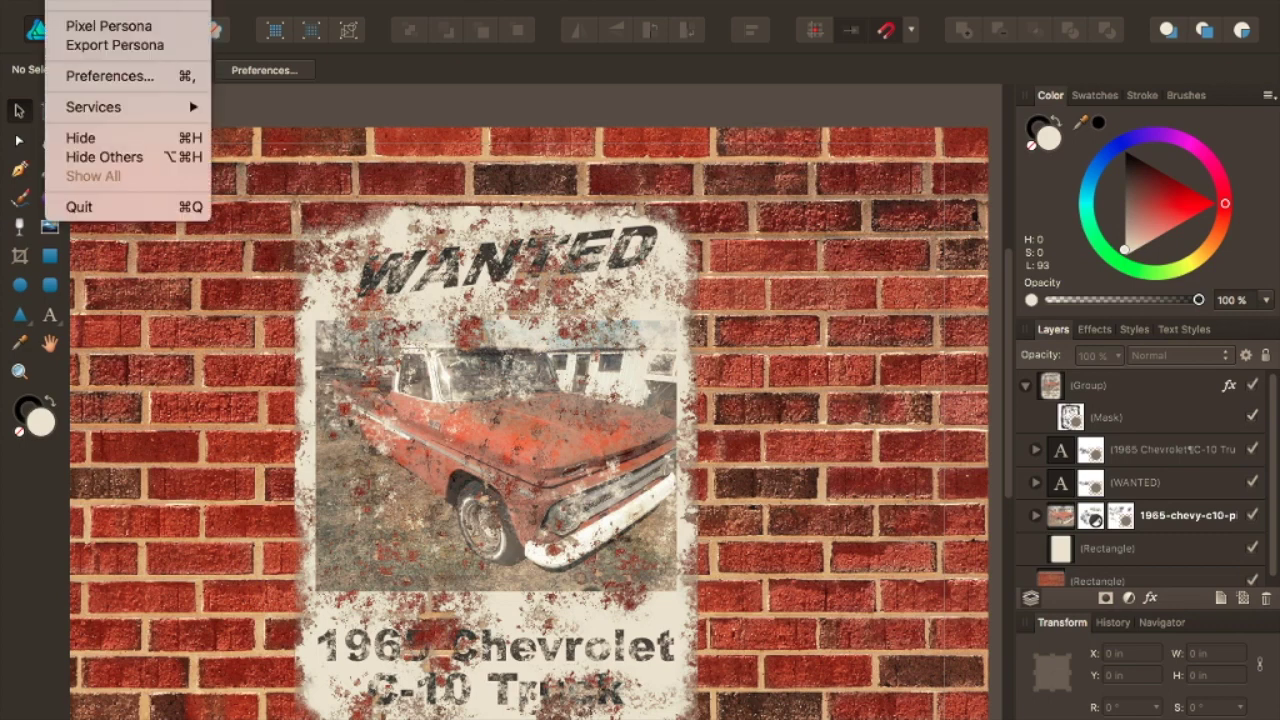
pyautogui.click(108, 8)
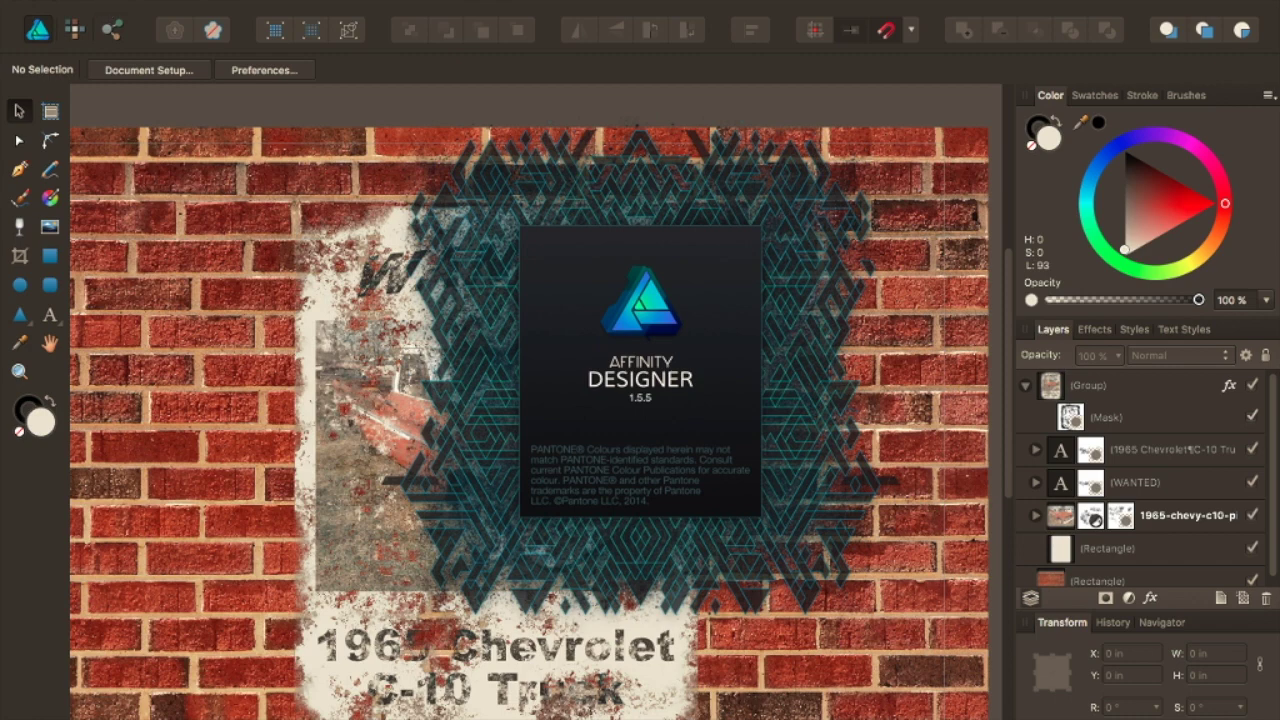
pyautogui.click(108, 2)
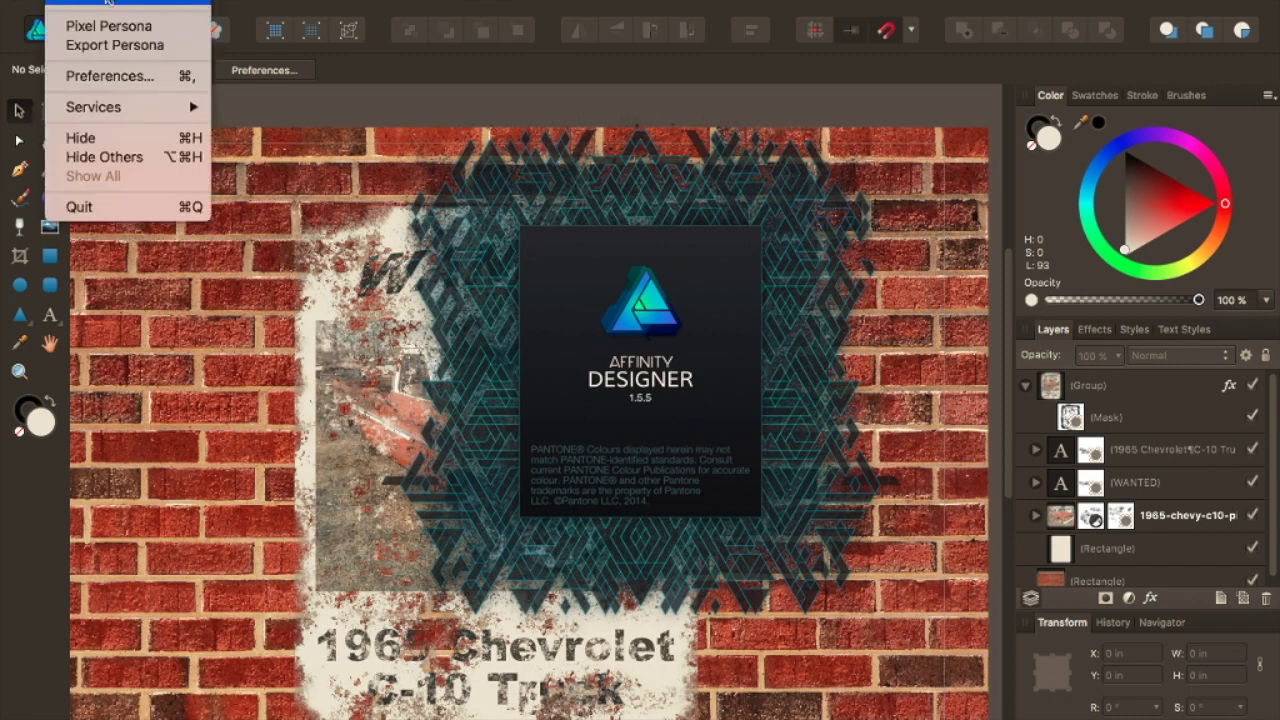
pyautogui.click(739, 344)
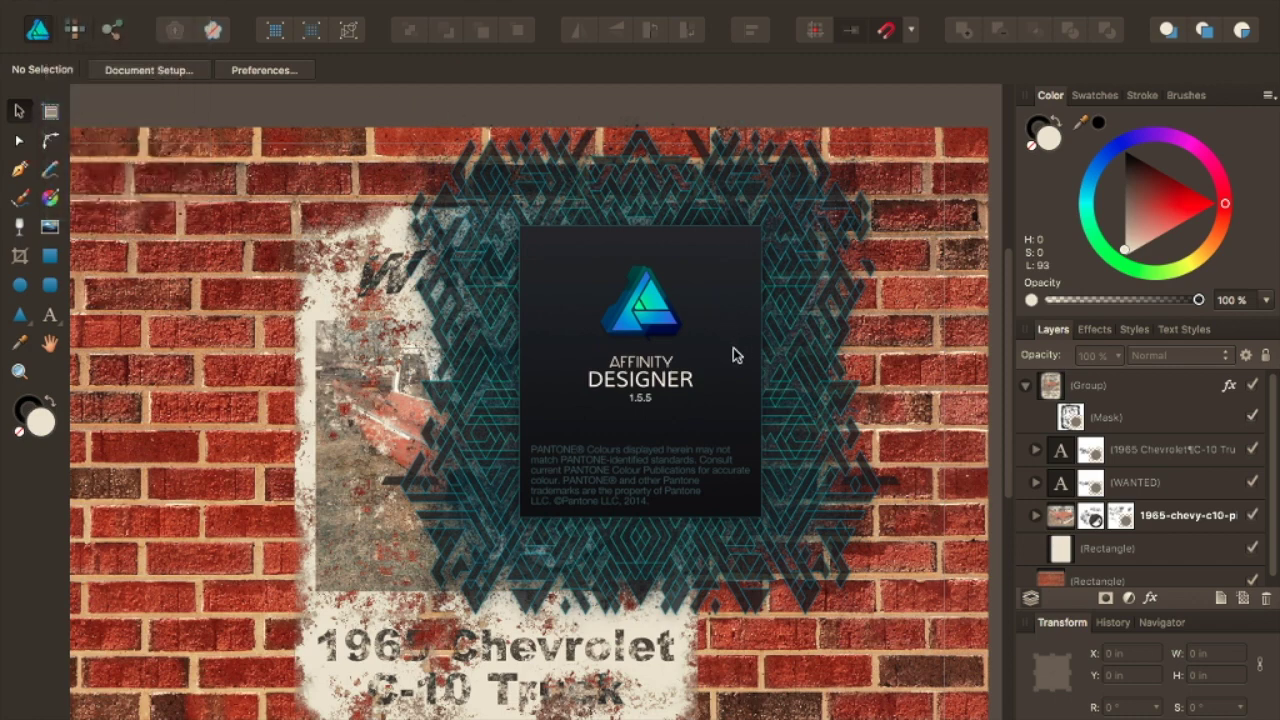
pyautogui.click(728, 356)
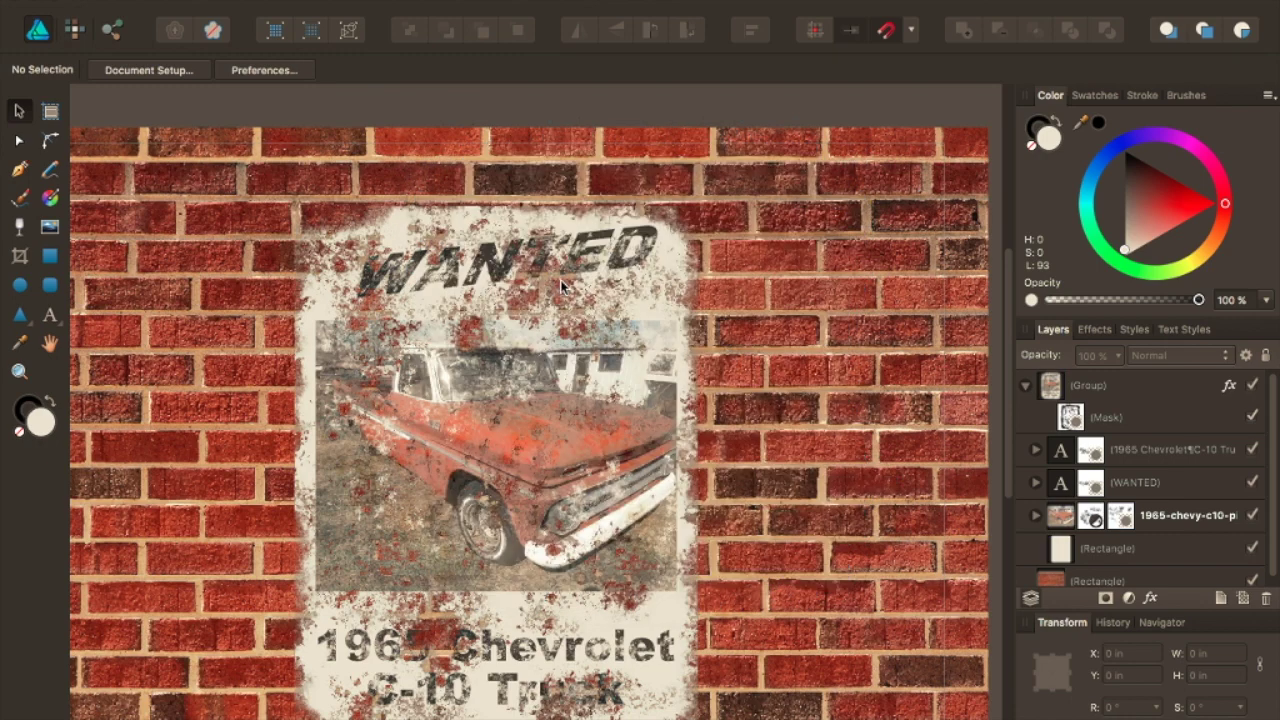